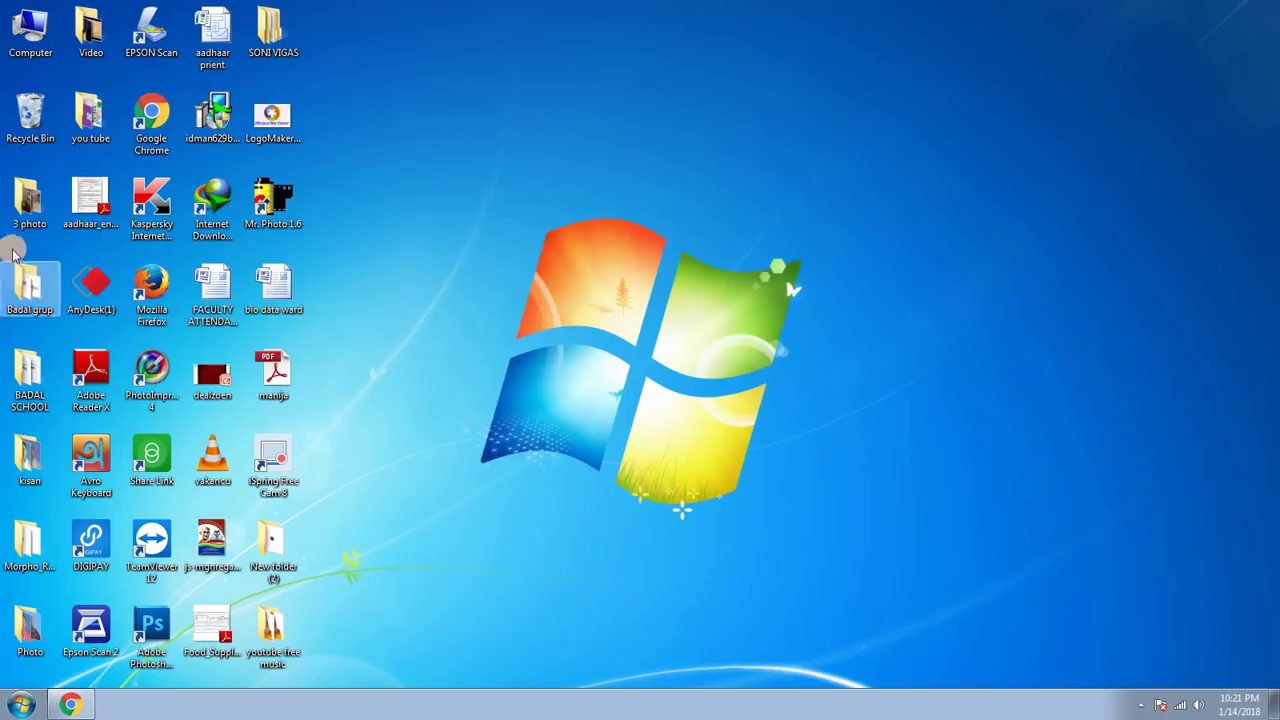
Open Chrome maximized and search Google for 'e district'.
{"action": "left_click", "coordinate": [150, 118]}
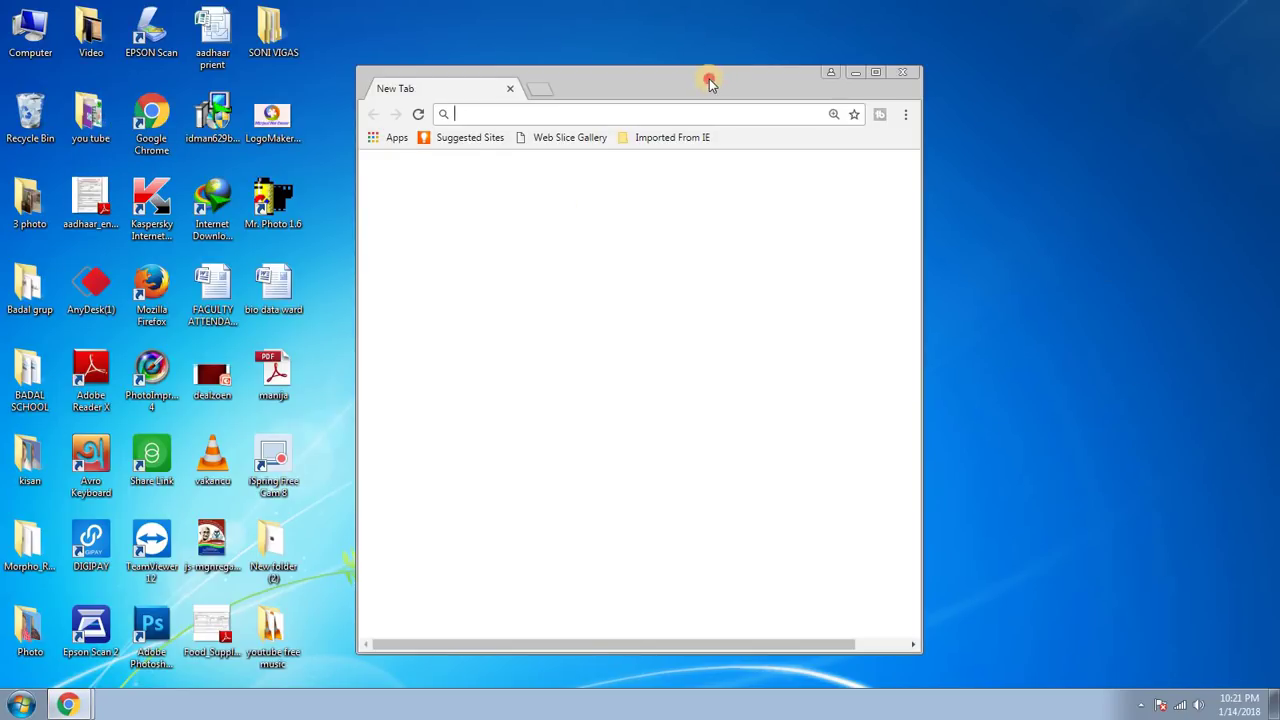
{"action": "double_click", "coordinate": [709, 80]}
{"action": "left_click", "coordinate": [549, 369]}
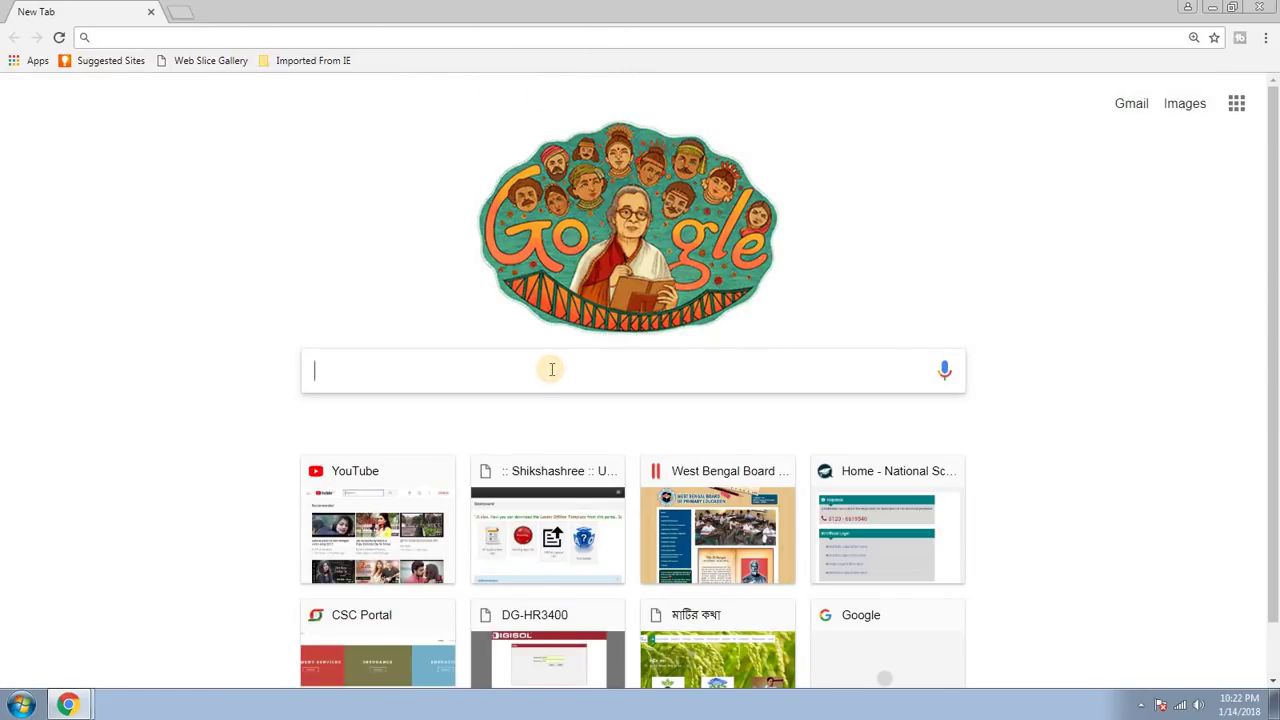
{"action": "type", "text": "e district"}
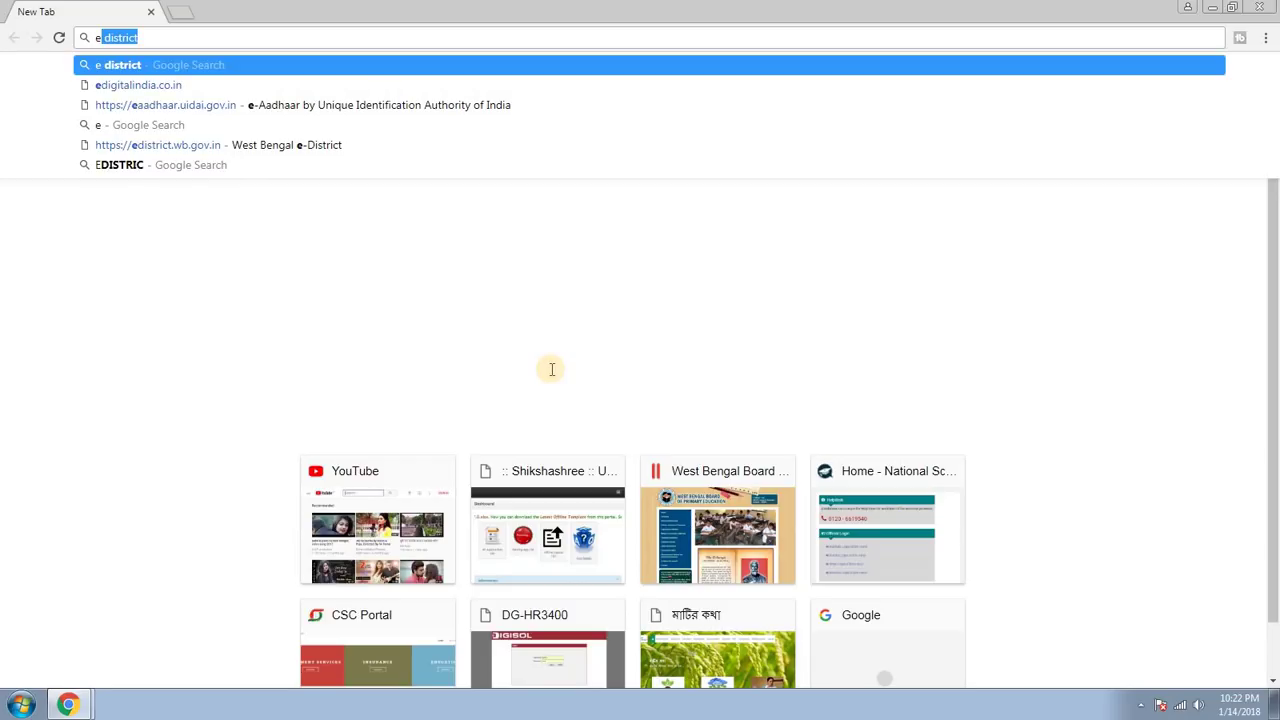
{"action": "key", "text": "Return"}
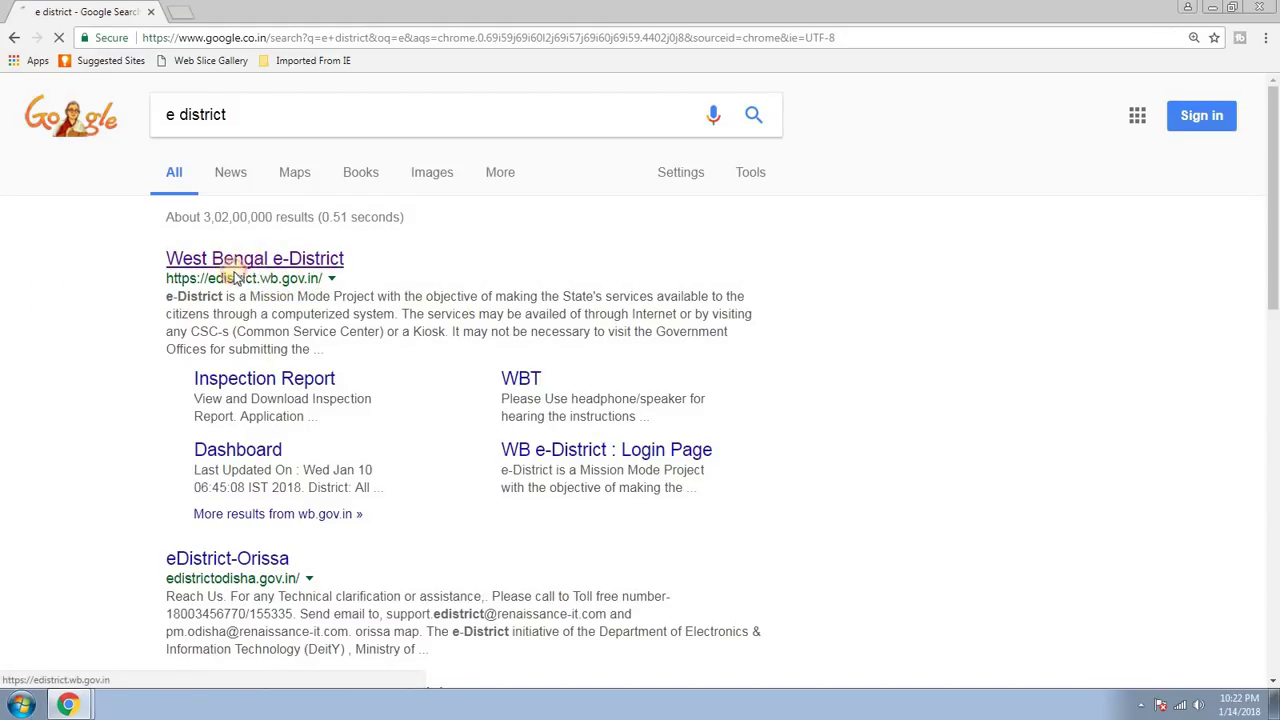
Go to the West Bengal e-District site from the results and bring up the Citizen Registration form.
{"action": "left_click", "coordinate": [250, 272]}
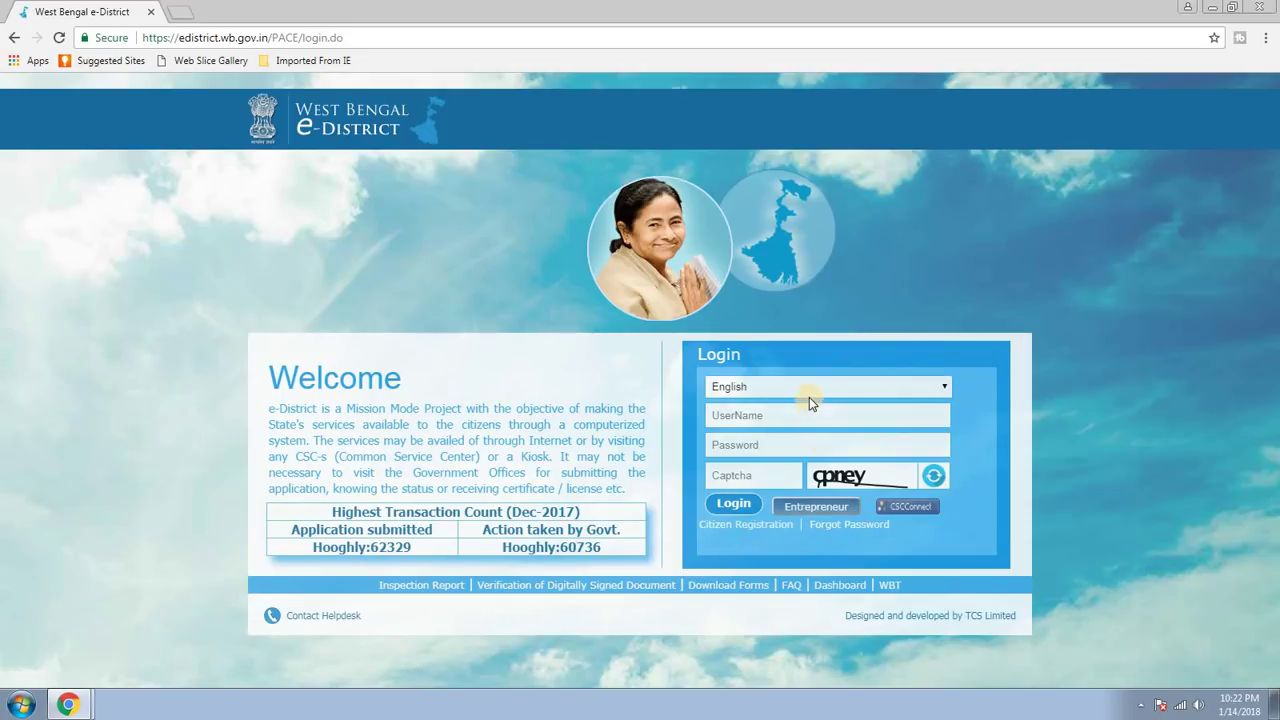
{"action": "left_click", "coordinate": [752, 530]}
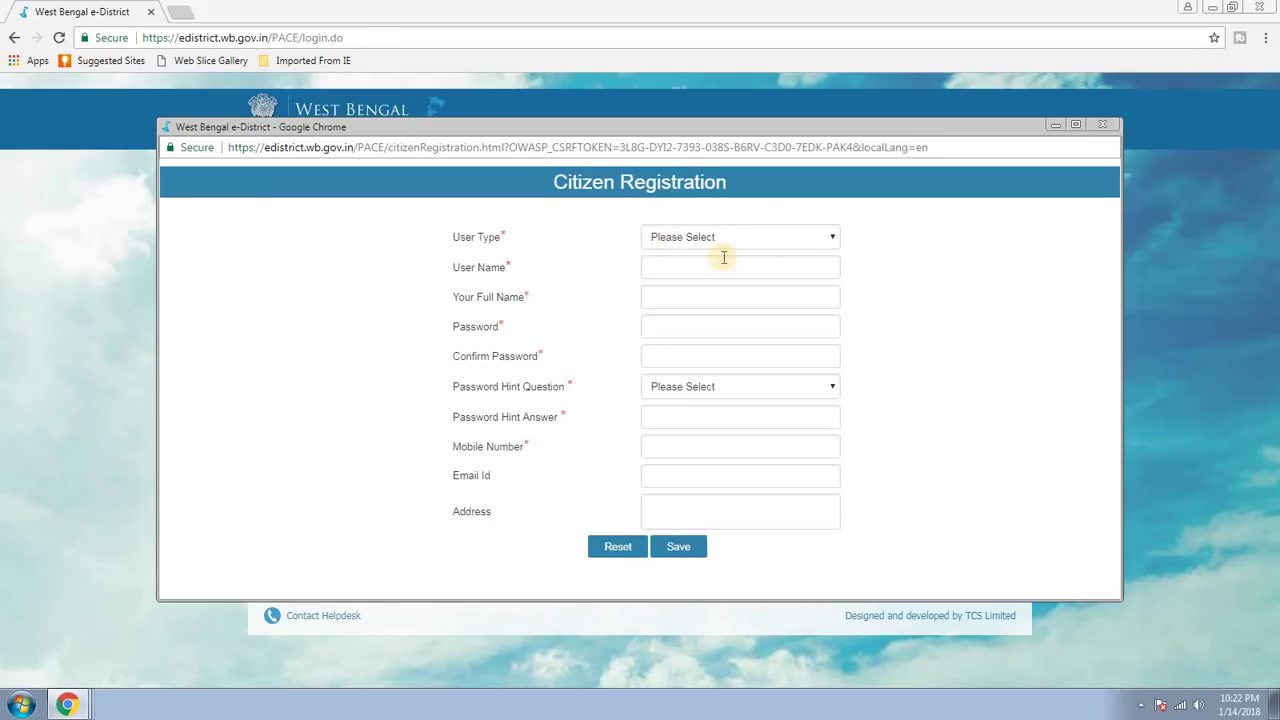
Choose Citizen as User Type and enter a numeric user name, confirming it is available.
{"action": "left_click", "coordinate": [766, 238]}
{"action": "left_click", "coordinate": [697, 270]}
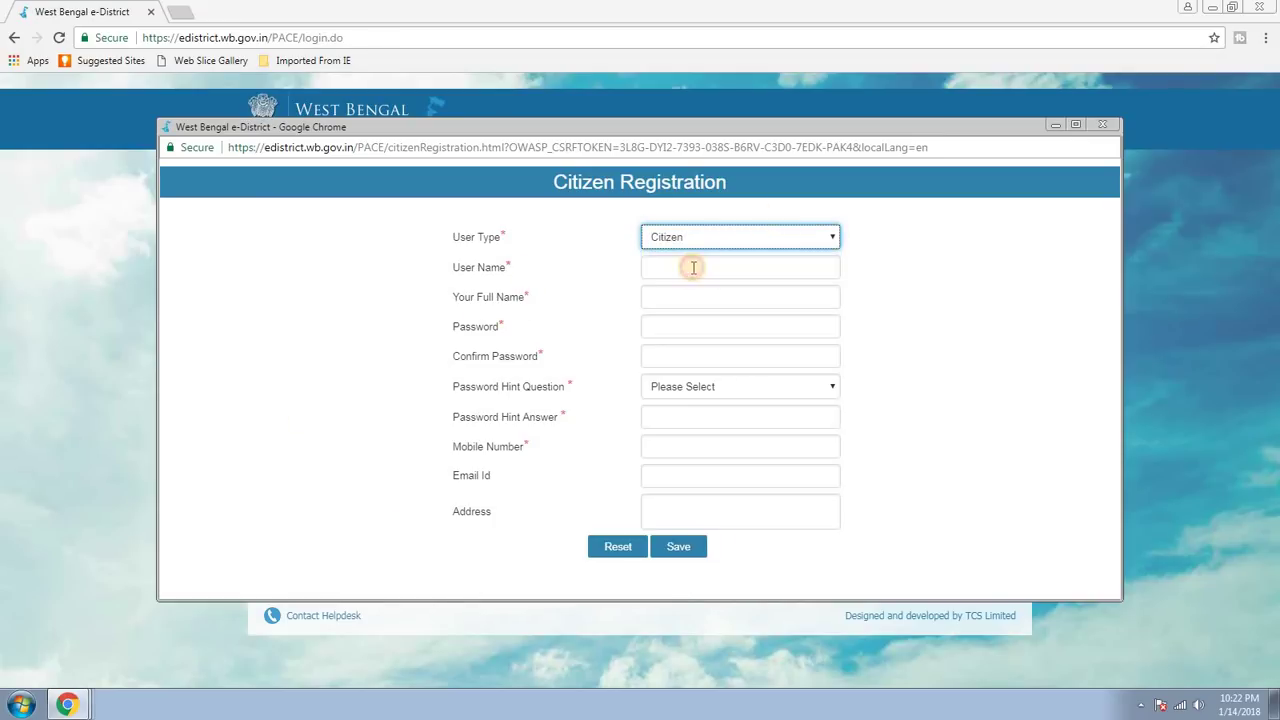
{"action": "left_click", "coordinate": [707, 266]}
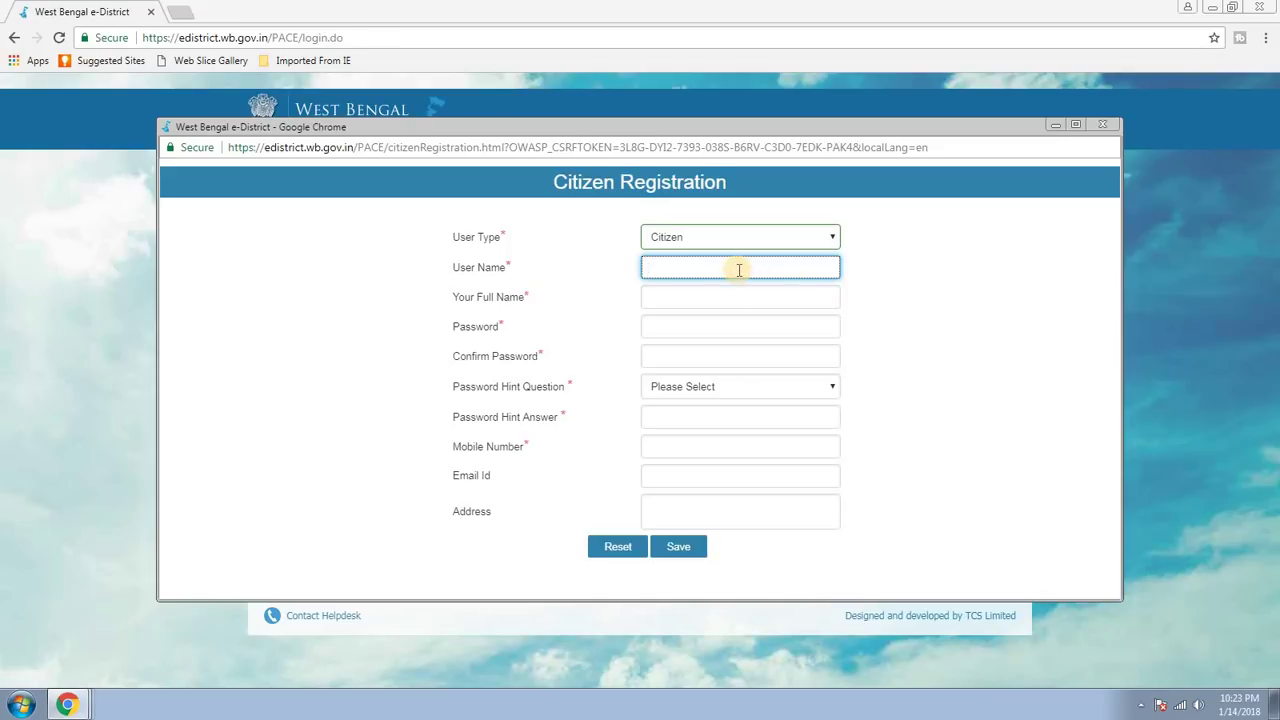
{"action": "type", "text": "22428586"}
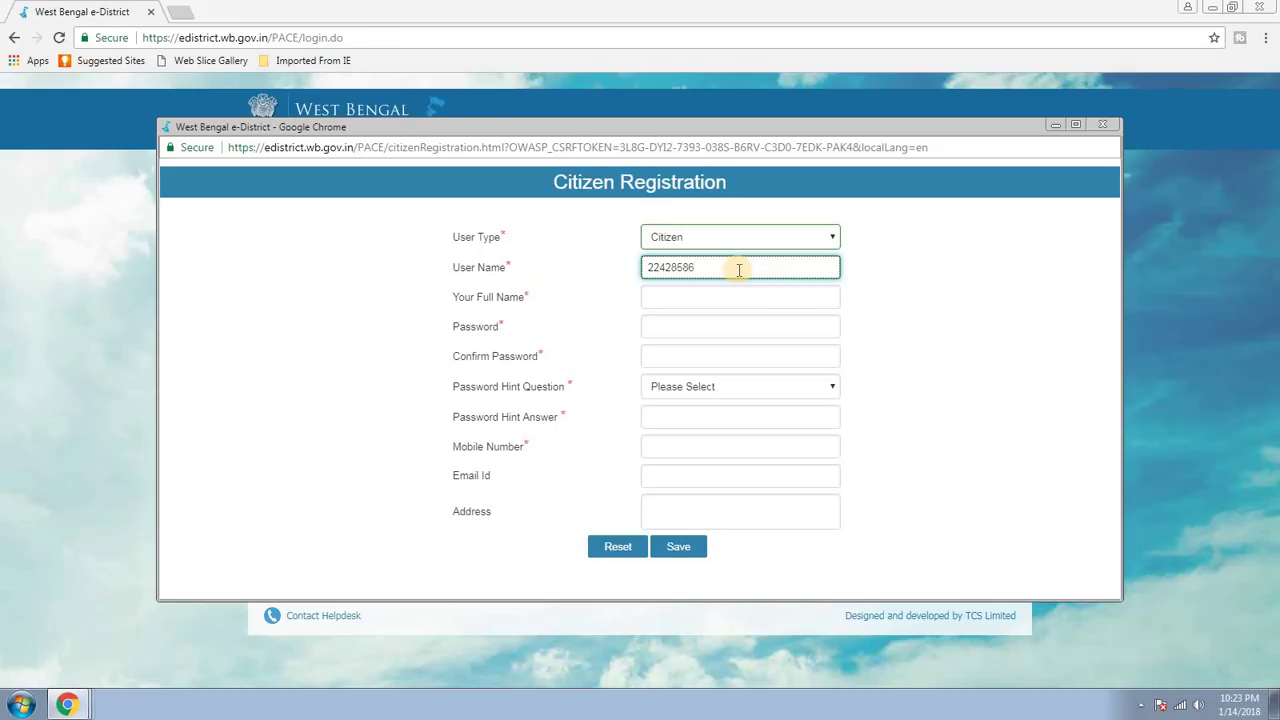
{"action": "left_click", "coordinate": [887, 290]}
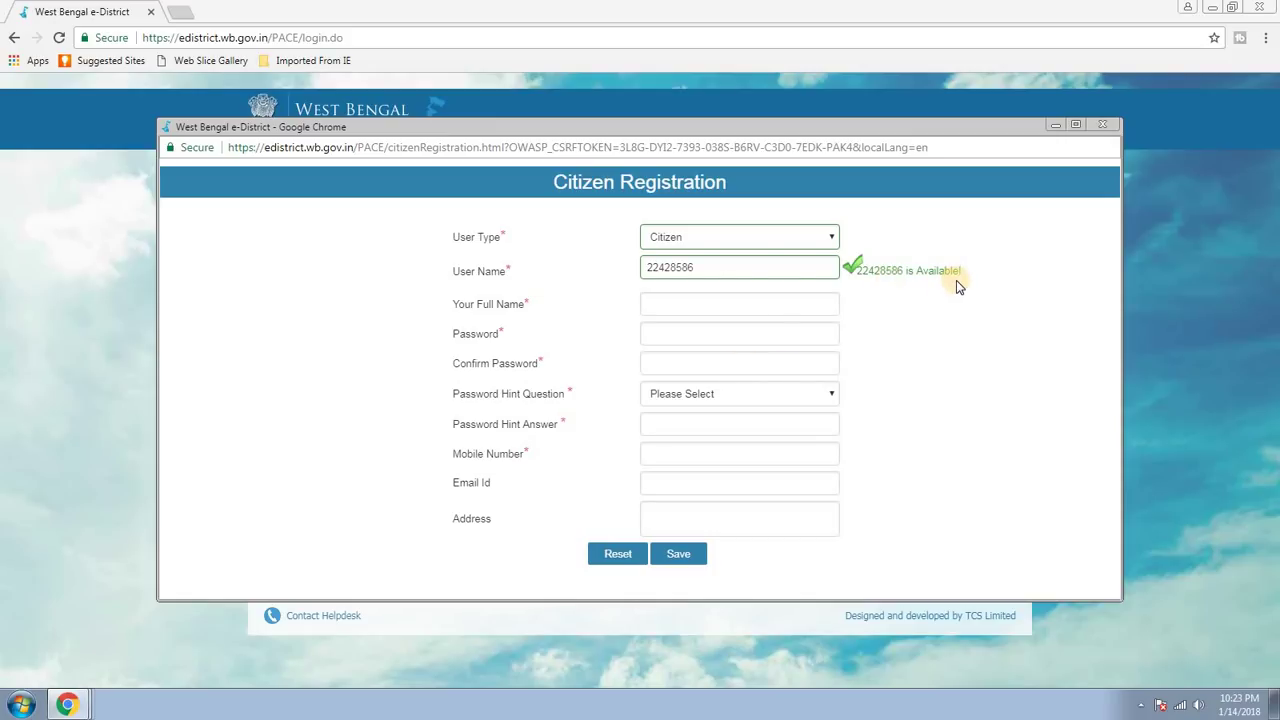
{"action": "left_click", "coordinate": [658, 270]}
Enter the applicant's full name and a password of at least 8 characters rated Strong.
{"action": "left_click", "coordinate": [700, 303]}
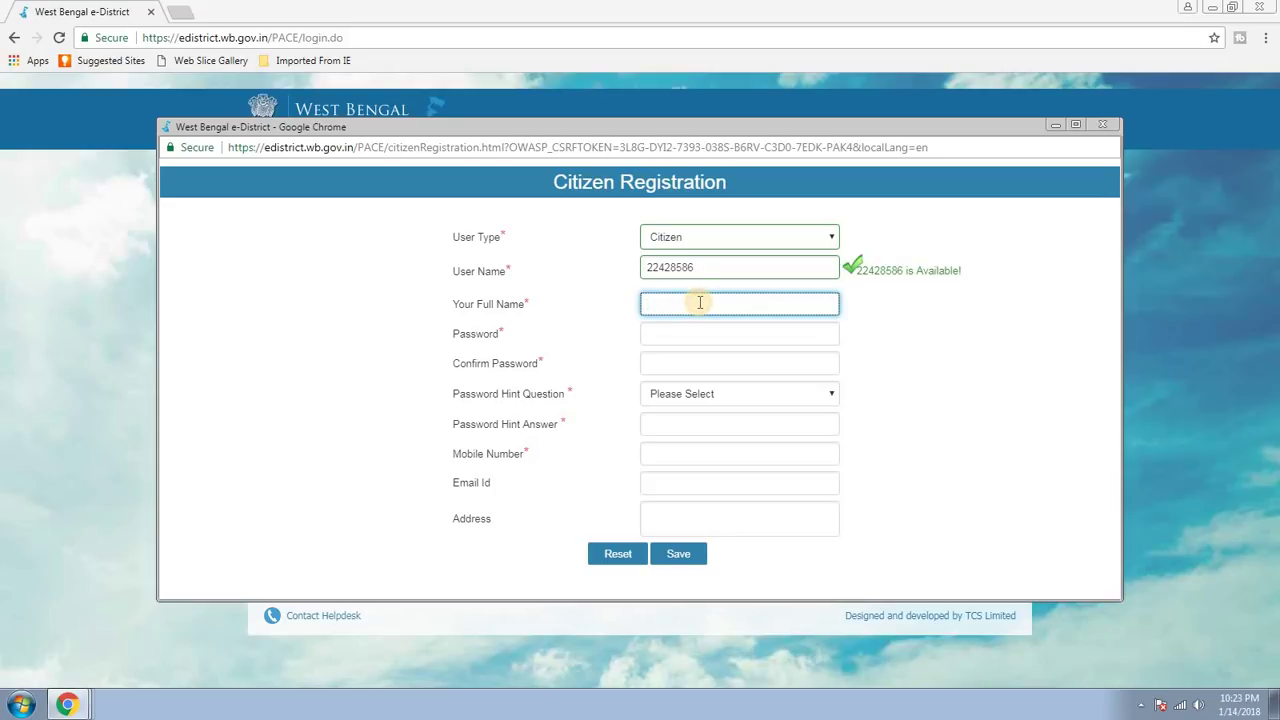
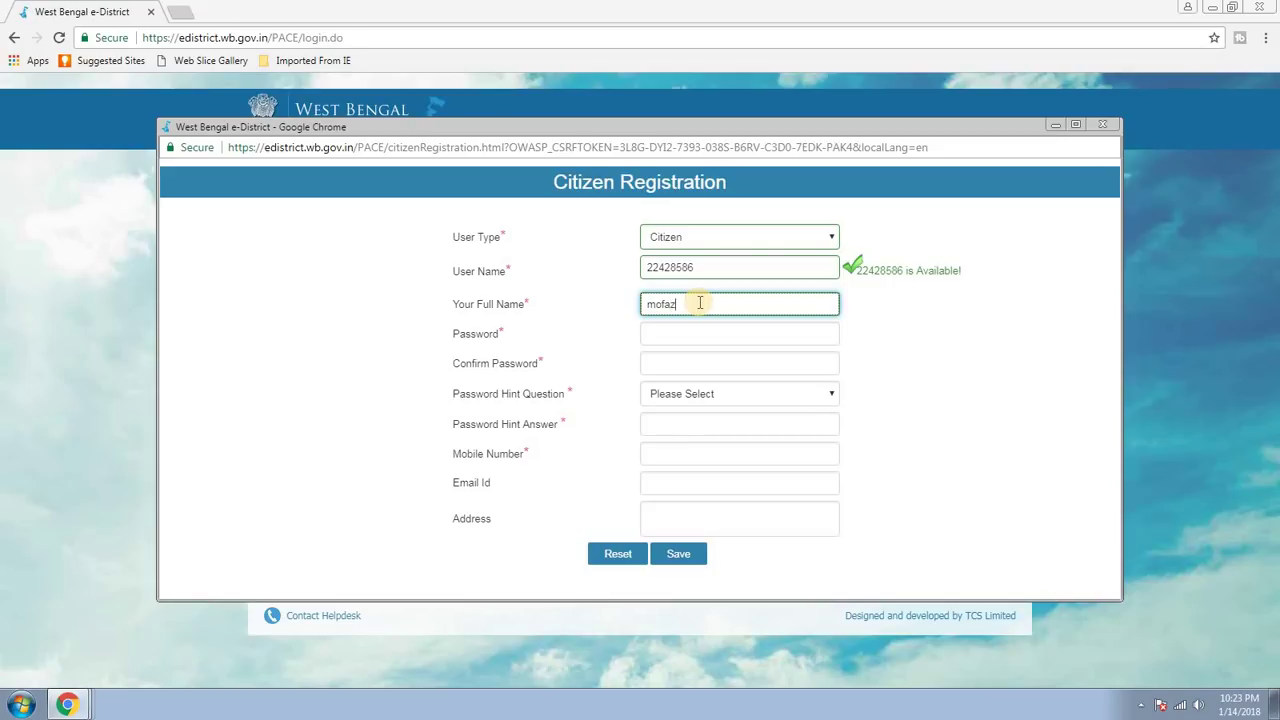
{"action": "left_click", "coordinate": [938, 322]}
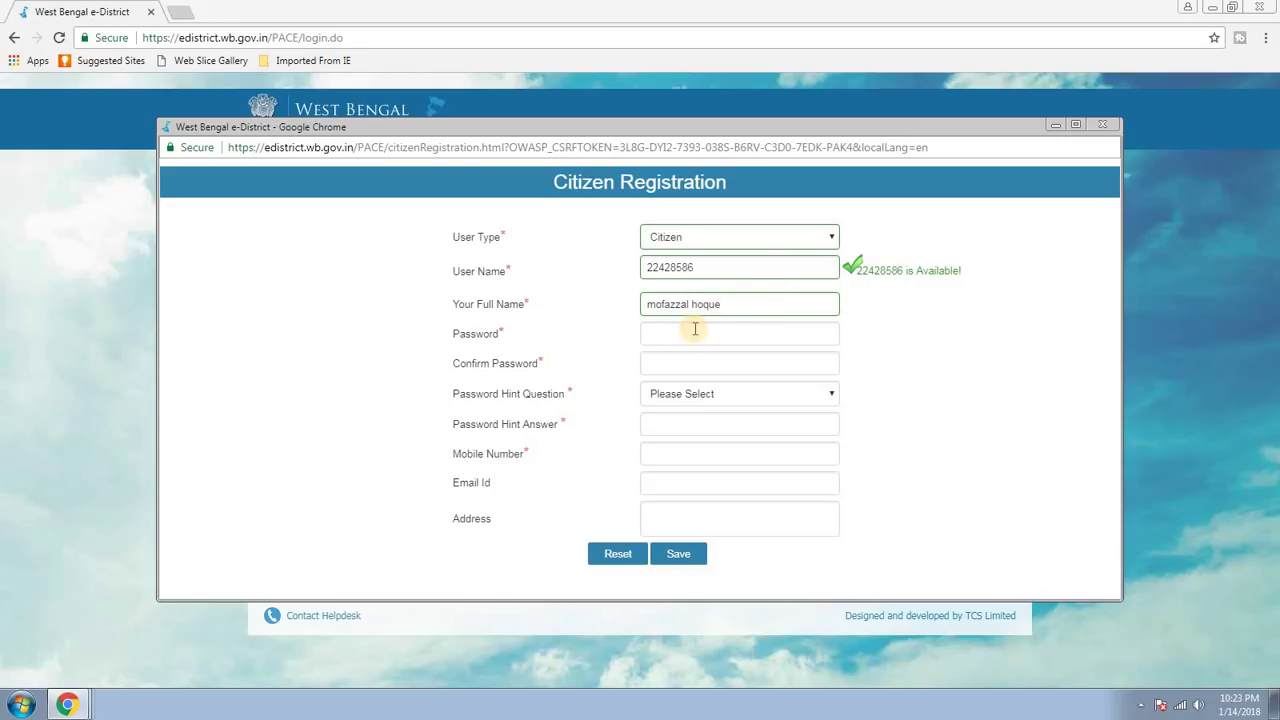
{"action": "left_click", "coordinate": [695, 330]}
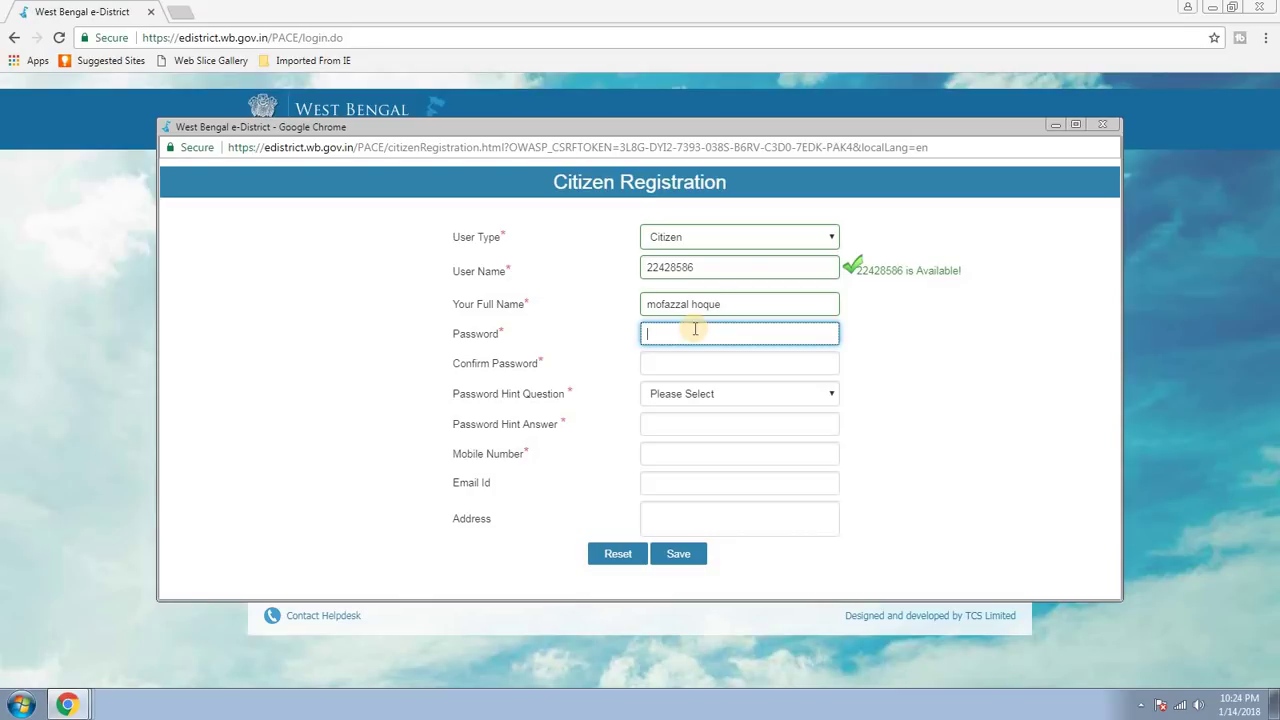
{"action": "type", "text": "a"}
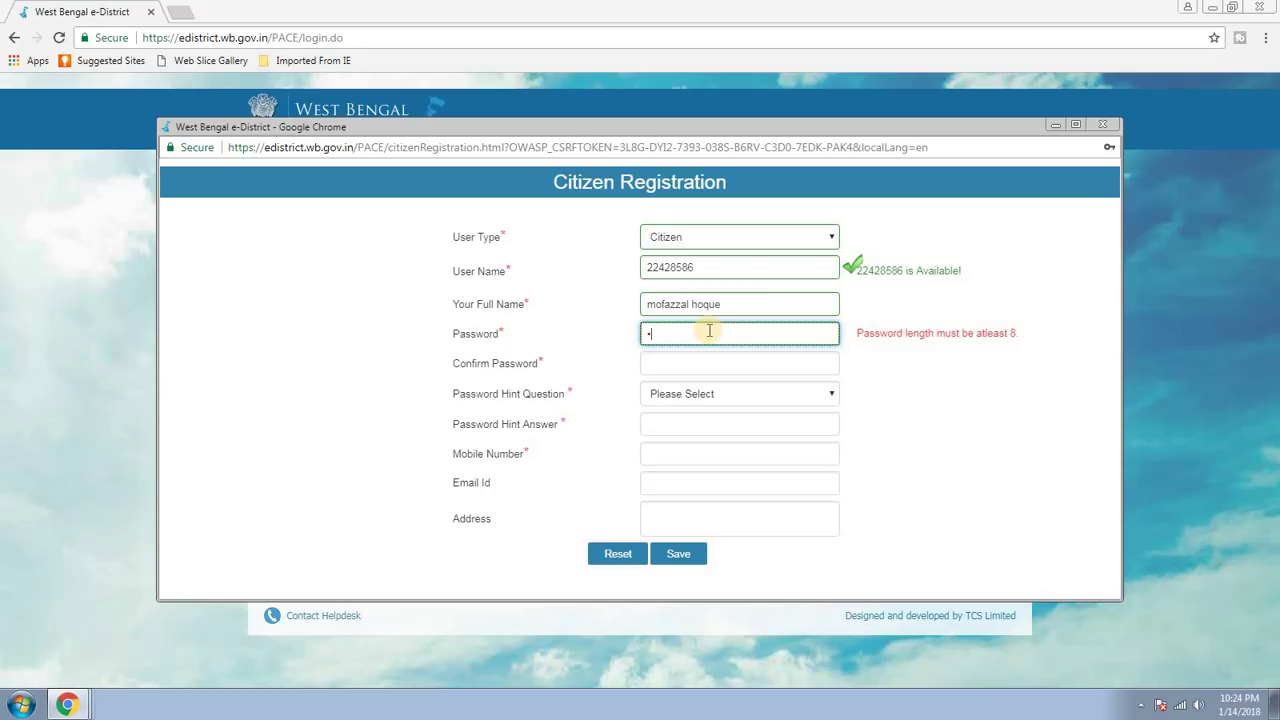
{"action": "type", "text": "****"}
{"action": "type", "text": "***"}
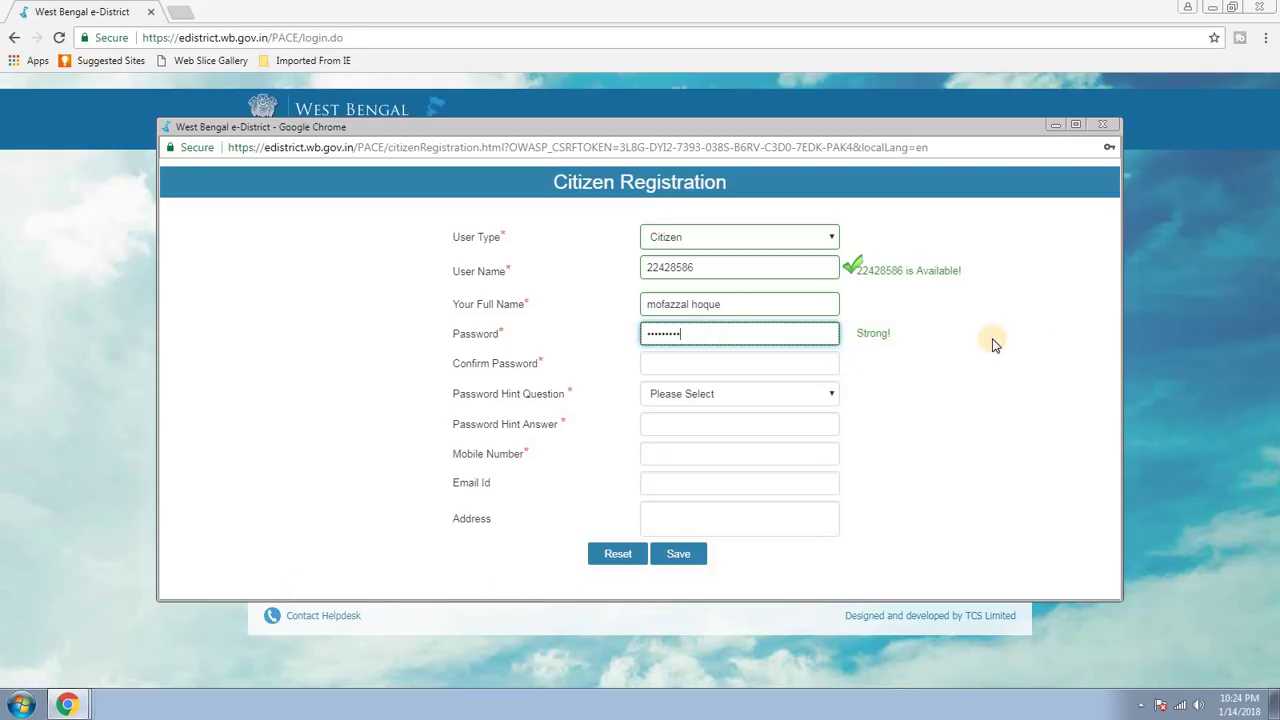
Re-enter the same password in the Confirm Password field.
{"action": "left_click", "coordinate": [730, 362]}
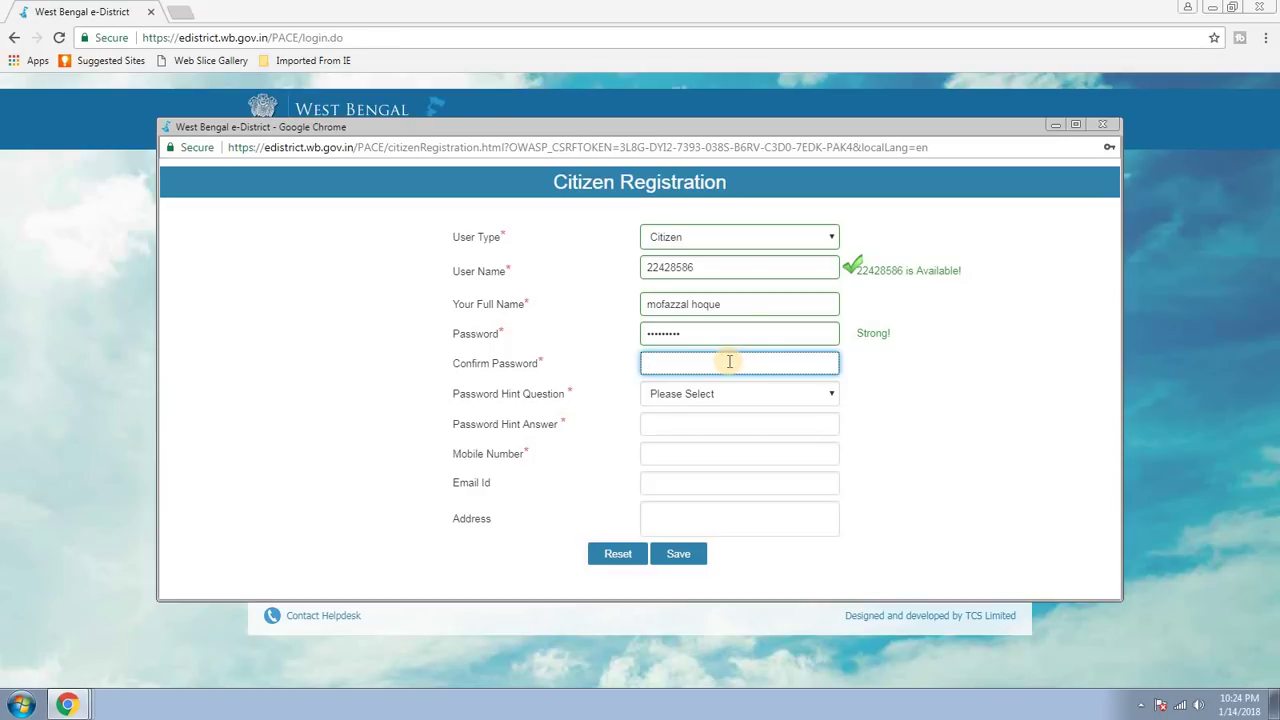
{"action": "type", "text": "*********"}
{"action": "left_click", "coordinate": [911, 390]}
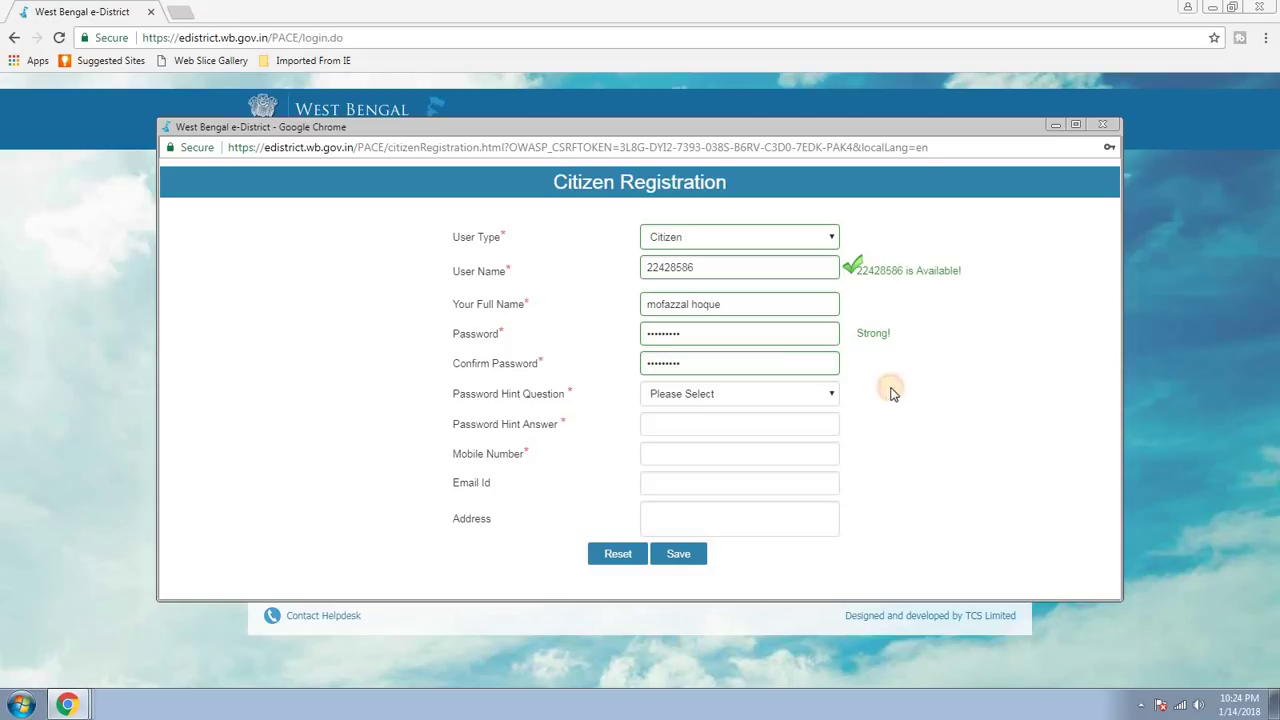
Set the hint question to 'What is your First School Name' and enter the hint answer.
{"action": "left_click", "coordinate": [784, 397]}
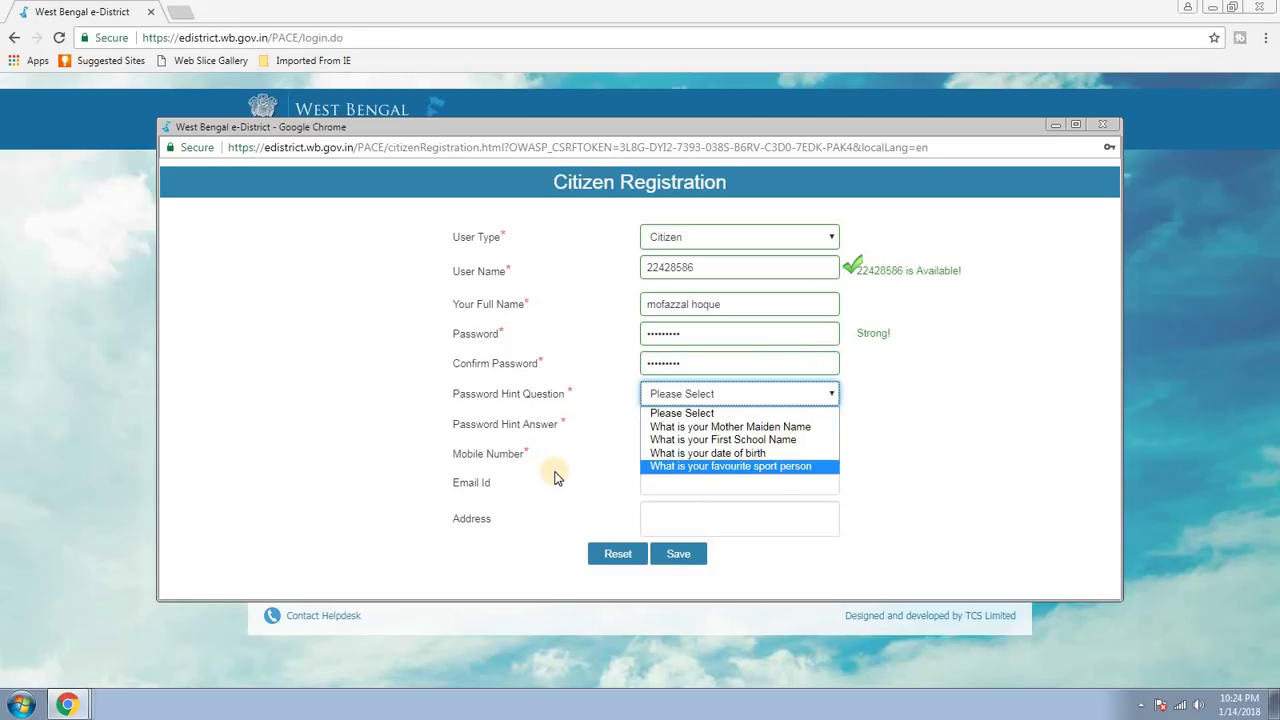
{"action": "left_click", "coordinate": [711, 440]}
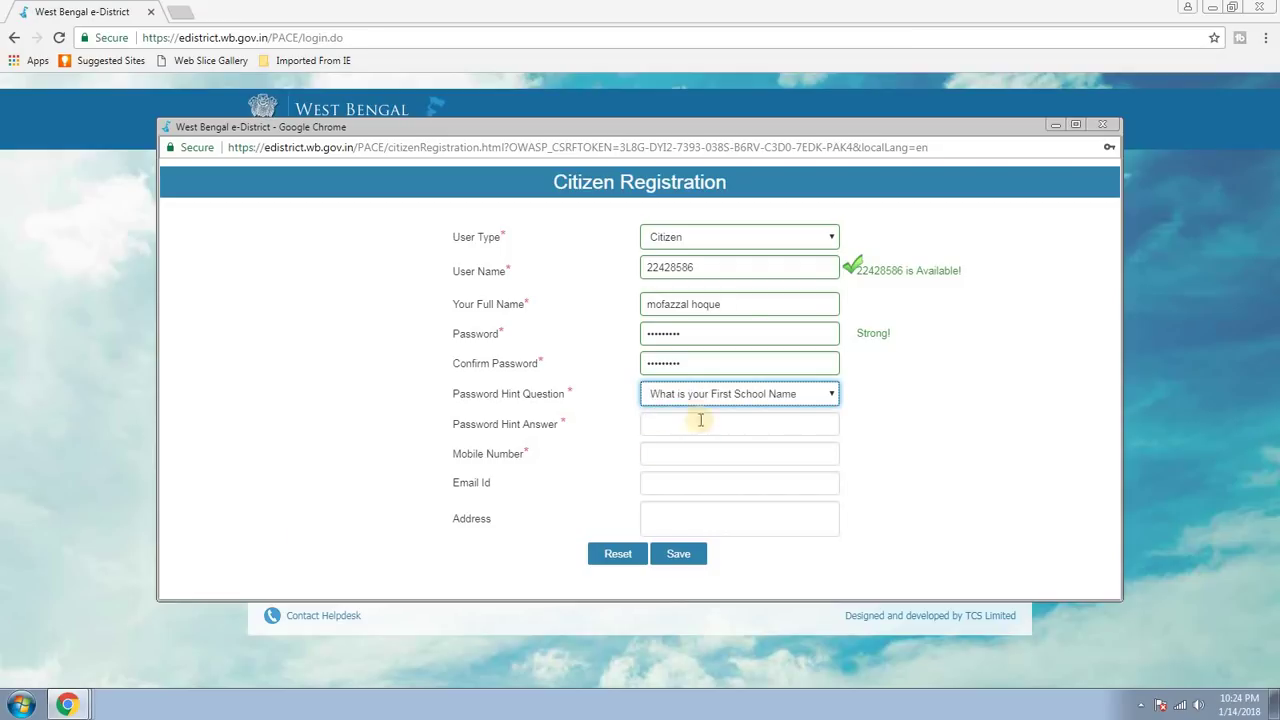
{"action": "left_click", "coordinate": [711, 424]}
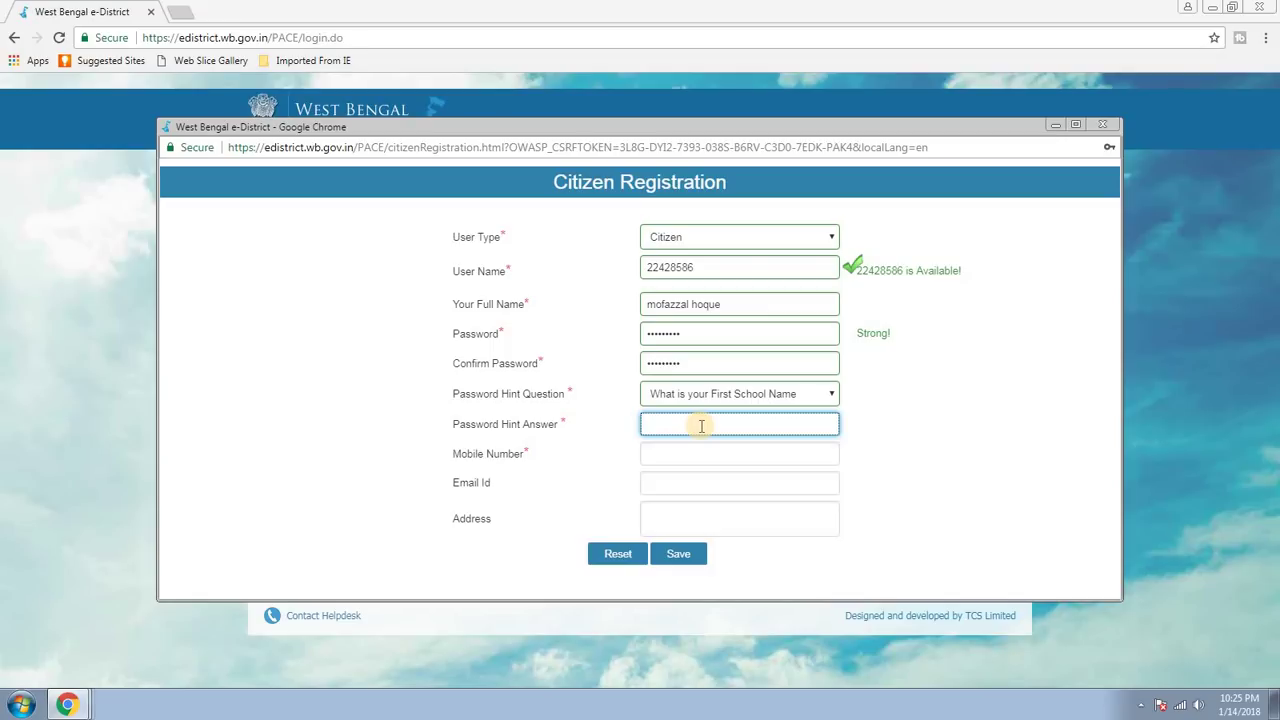
{"action": "type", "text": "malda"}
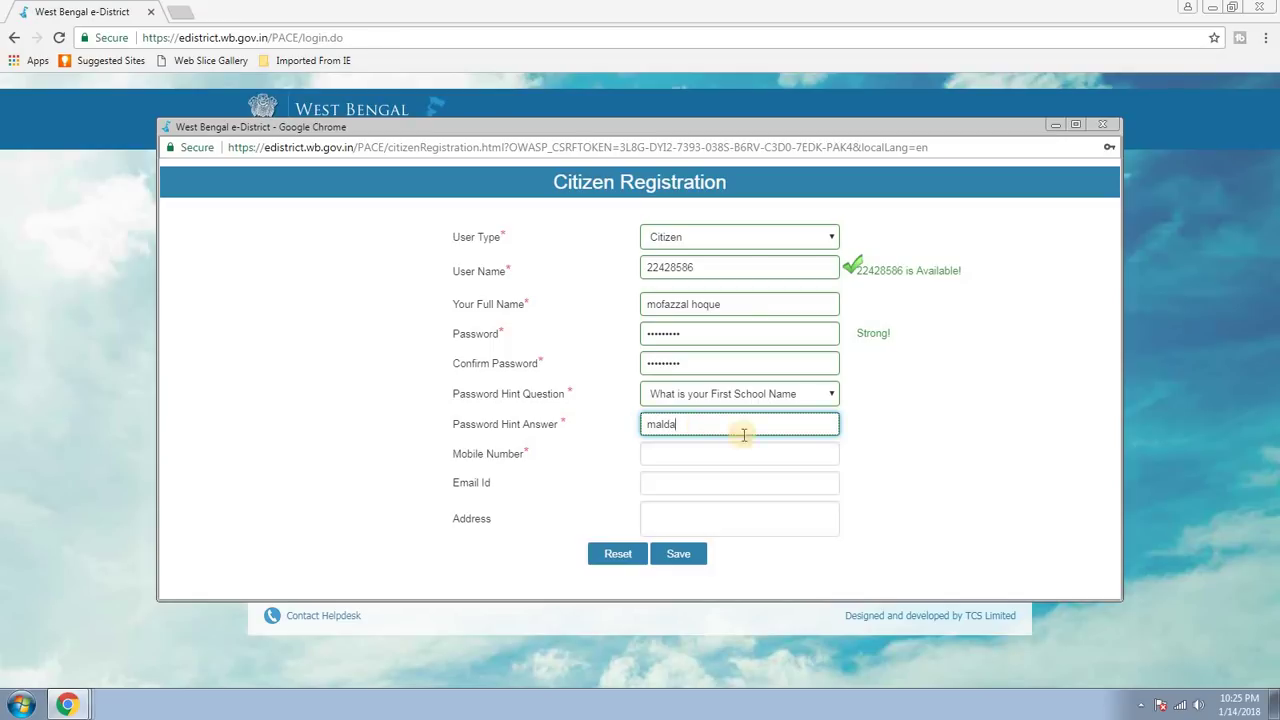
{"action": "left_click", "coordinate": [707, 453]}
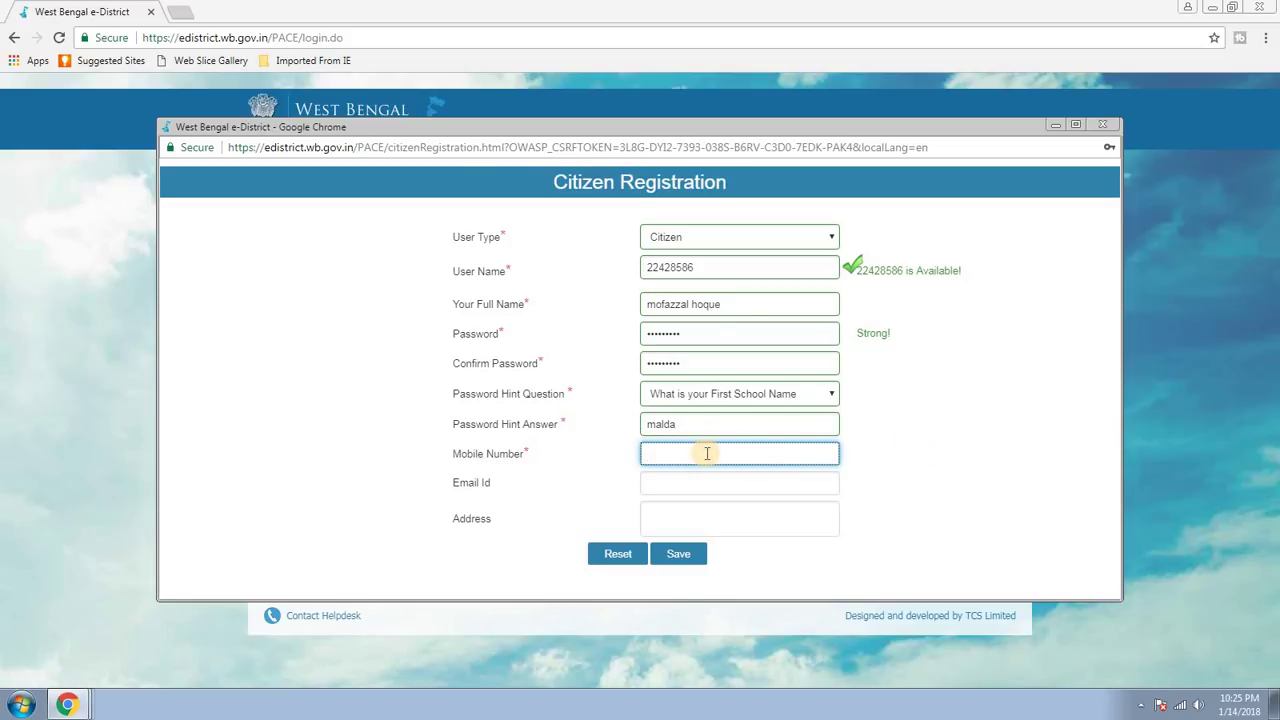
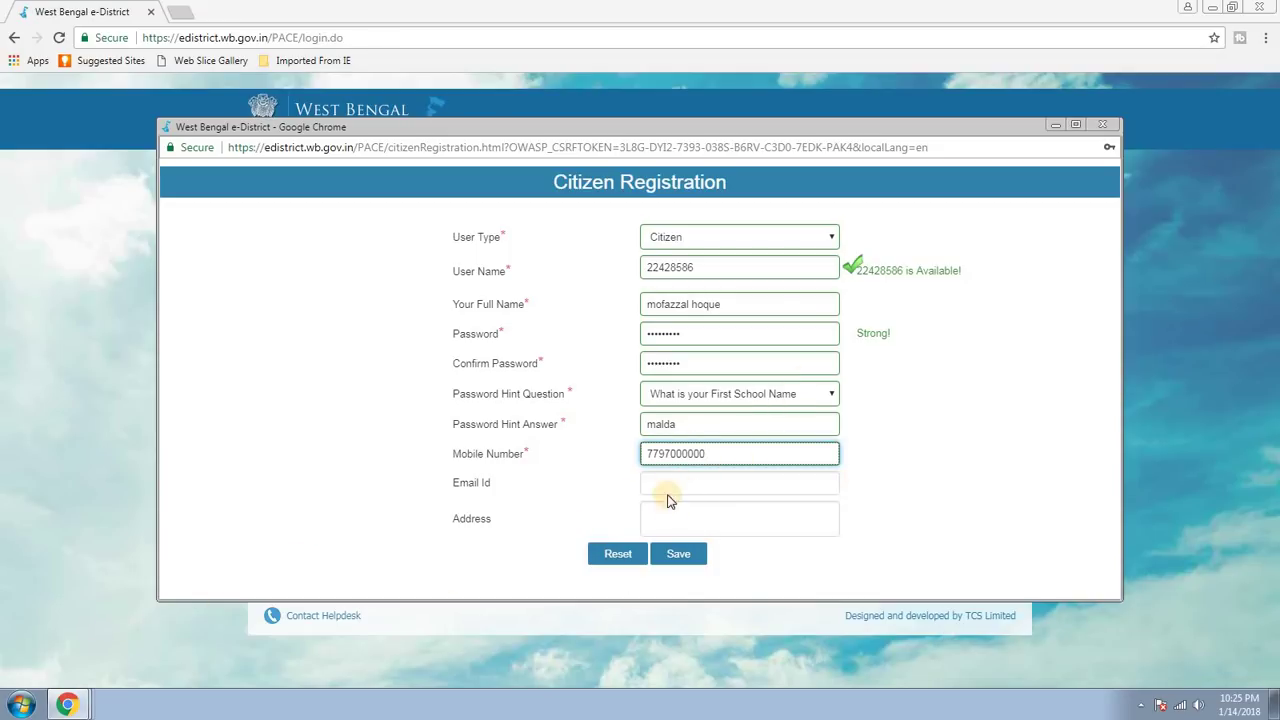
Enter a 10-digit mobile number, leaving Email Id and Address blank.
{"action": "left_click", "coordinate": [670, 482]}
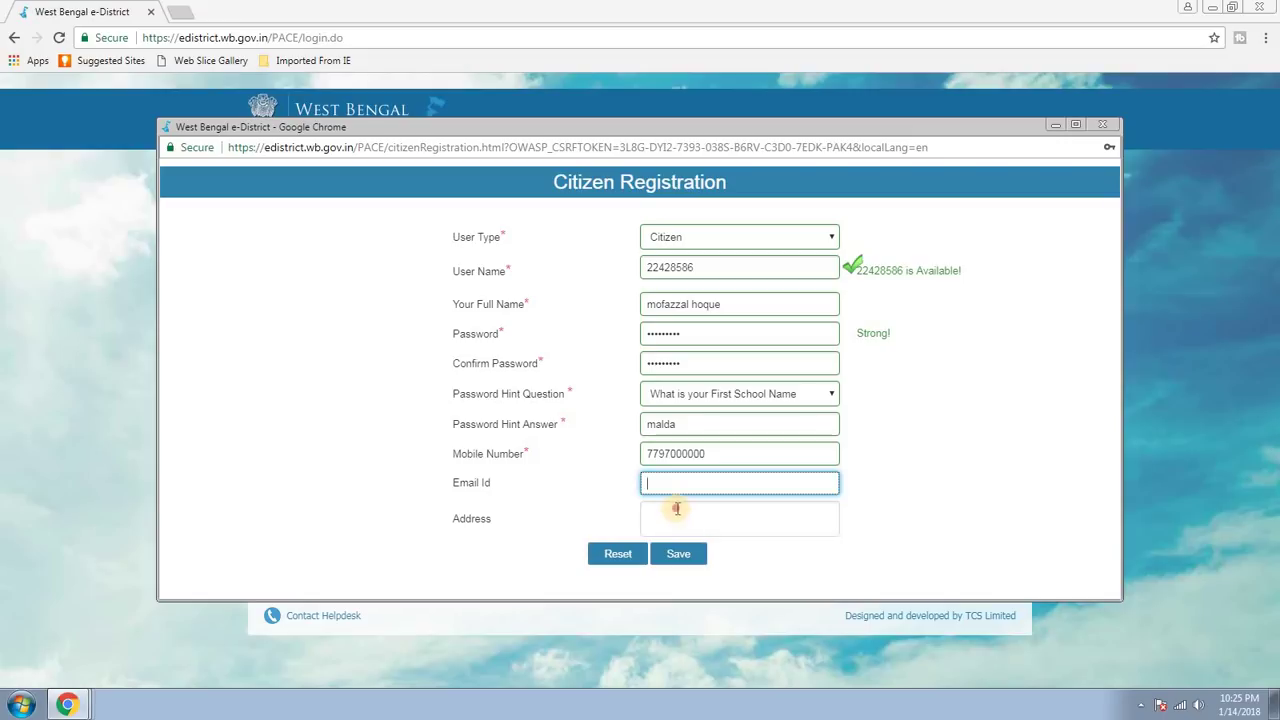
{"action": "left_click", "coordinate": [677, 507]}
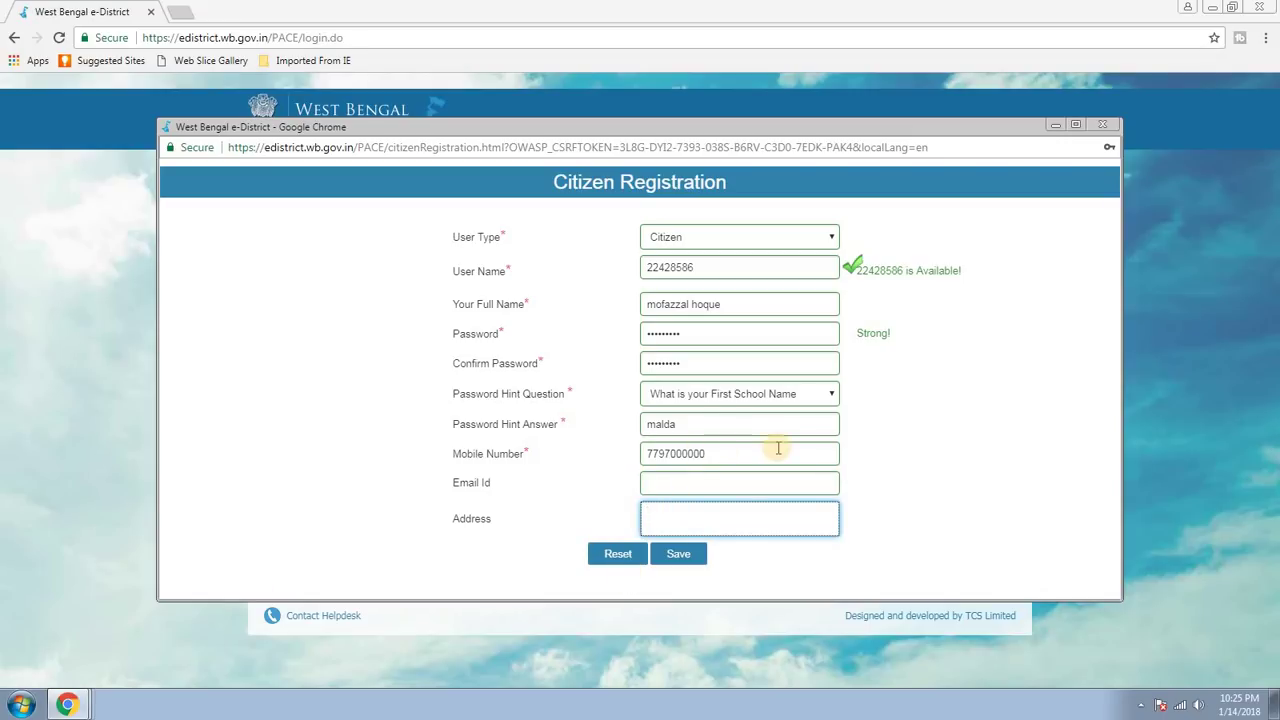
Save the registration and wait for the User Registration Acknowledgment.
{"action": "left_click", "coordinate": [681, 562]}
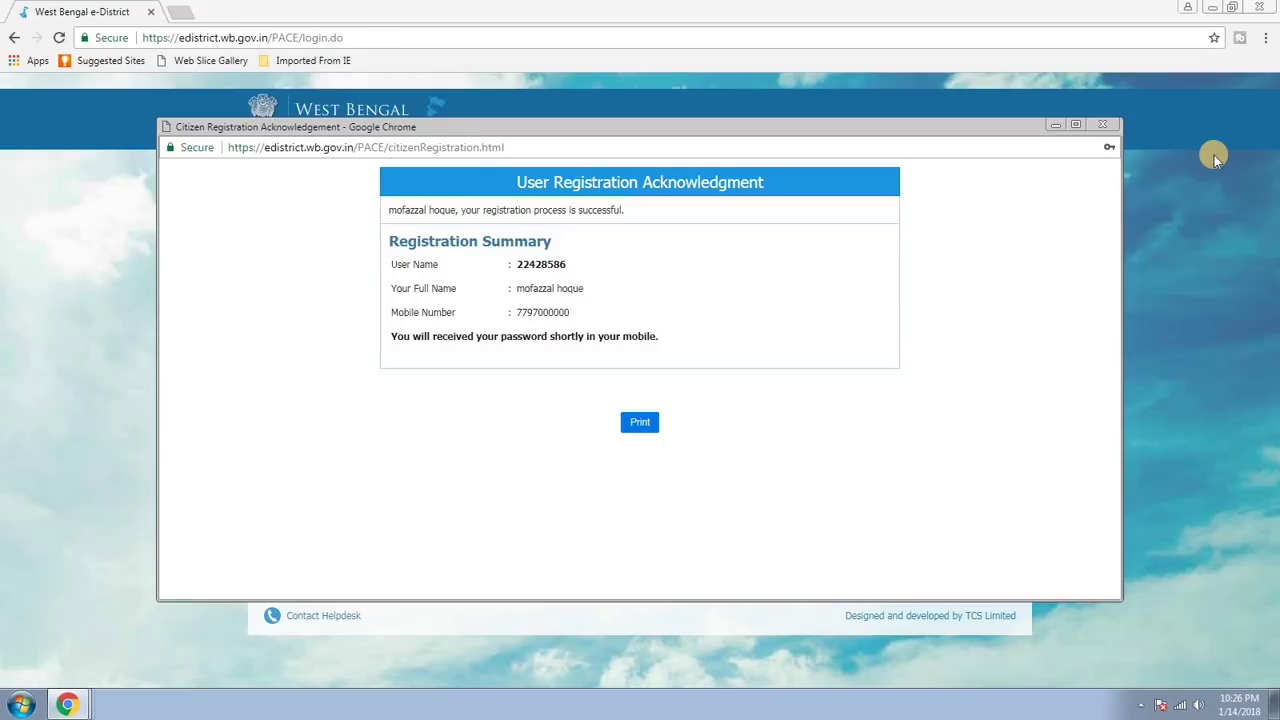
Close the acknowledgment and enter the account's username and password on the login page.
{"action": "left_click", "coordinate": [1104, 127]}
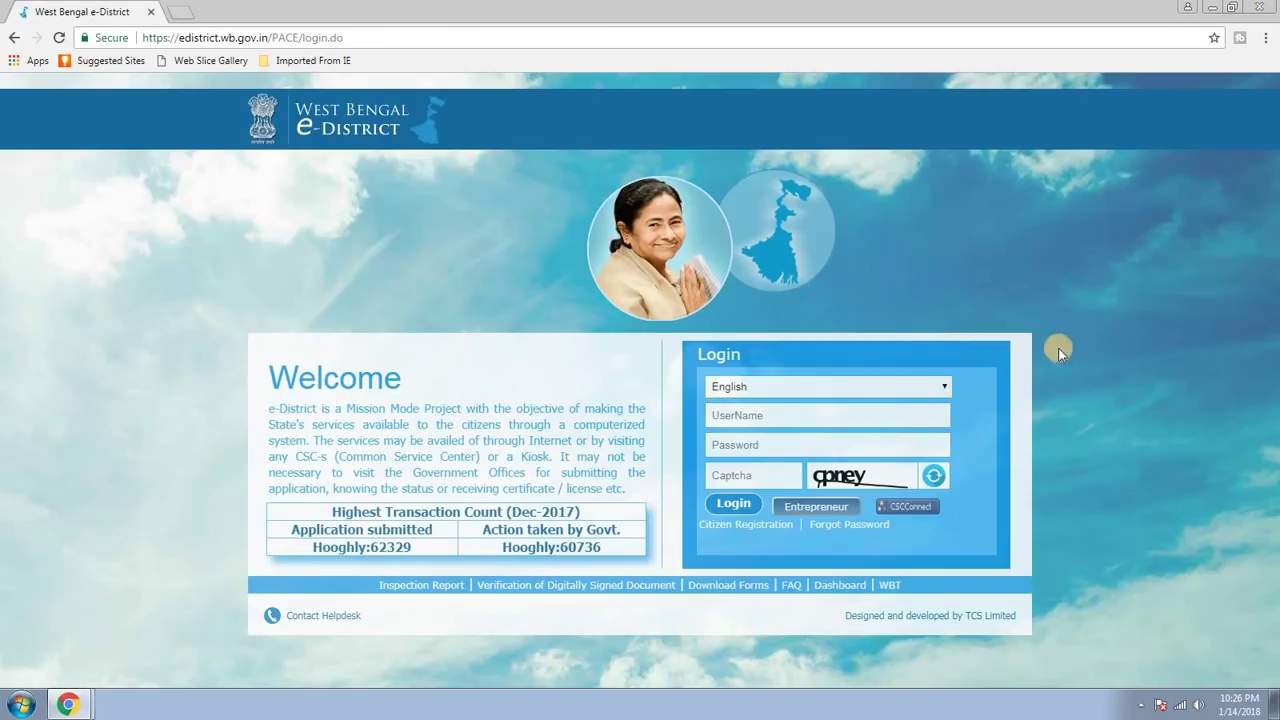
{"action": "left_click", "coordinate": [780, 415]}
{"action": "type", "text": "22"}
{"action": "type", "text": "42"}
{"action": "type", "text": "8"}
{"action": "type", "text": "58"}
{"action": "left_click", "coordinate": [765, 442]}
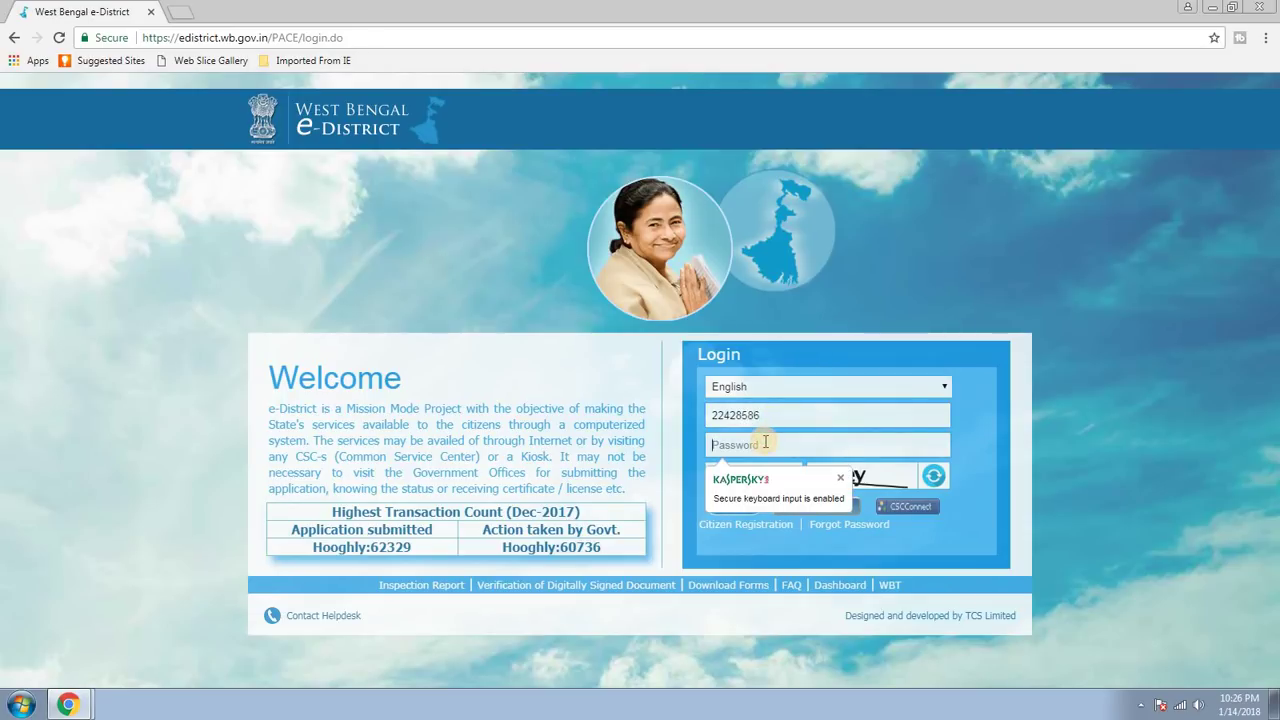
{"action": "type", "text": "*"}
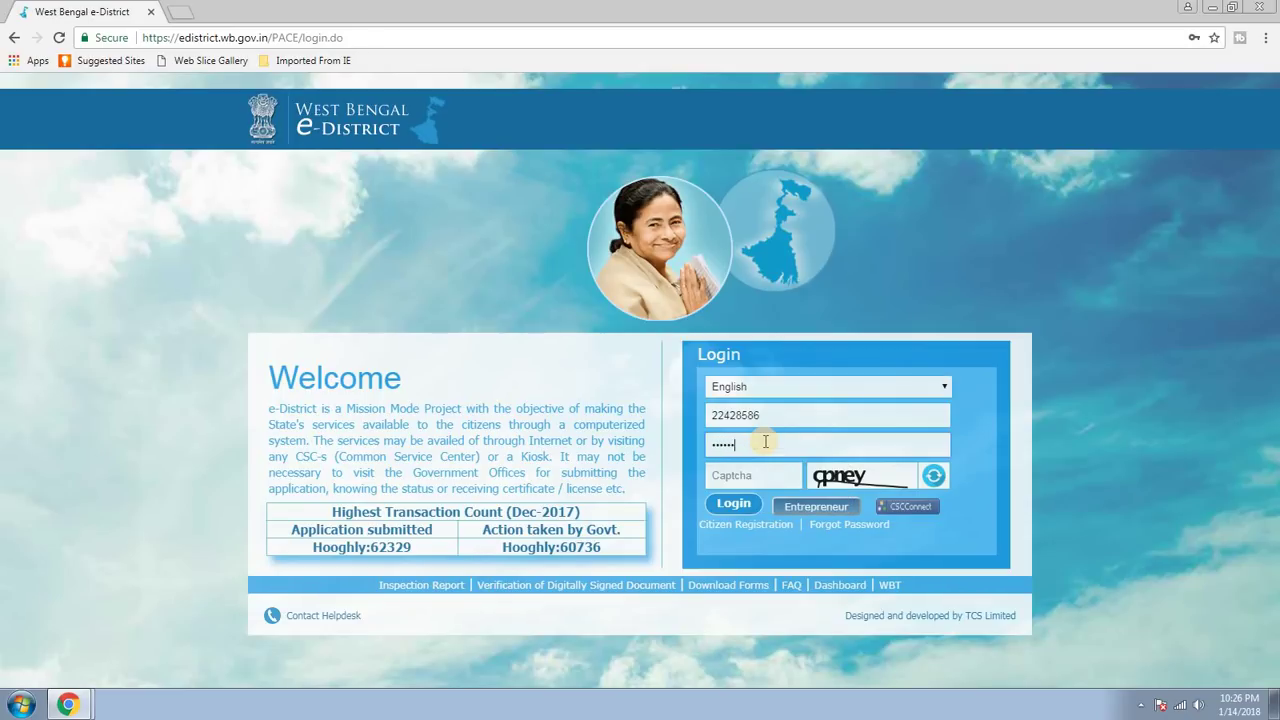
{"action": "type", "text": "*"}
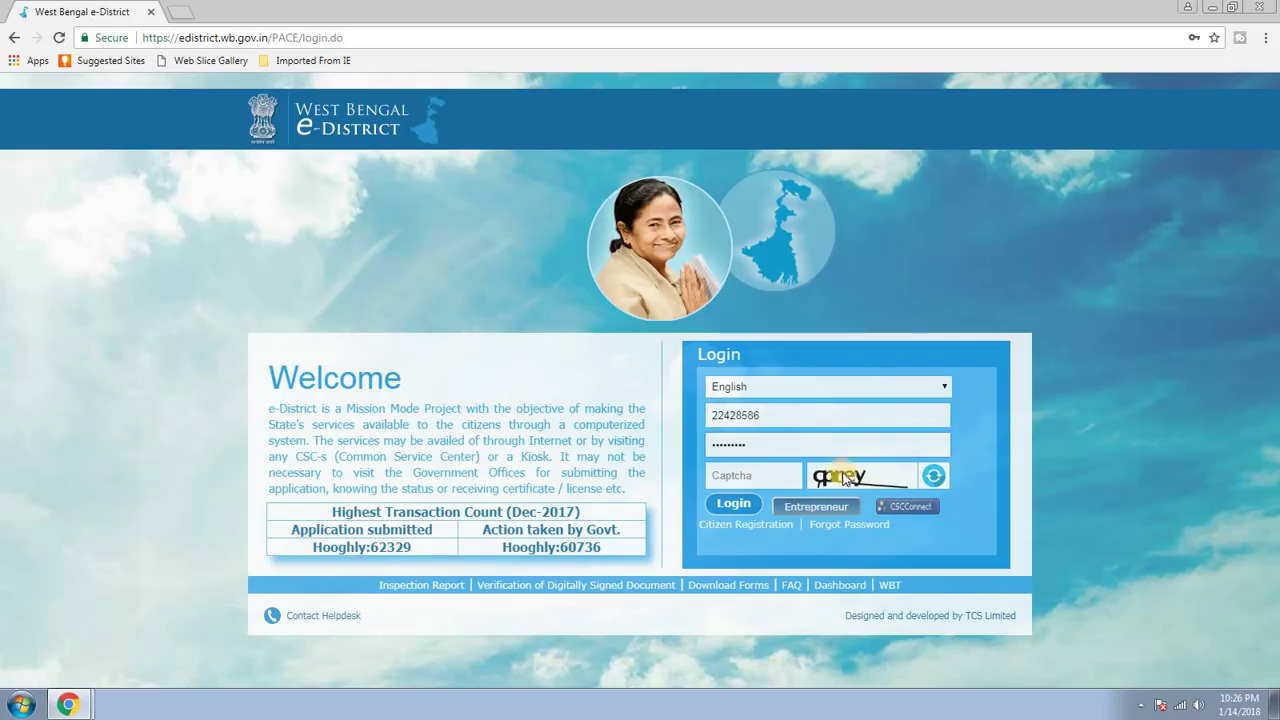
Refresh the captcha until it is readable, enter its text, and log in.
{"action": "left_click", "coordinate": [756, 476]}
{"action": "left_click", "coordinate": [934, 479]}
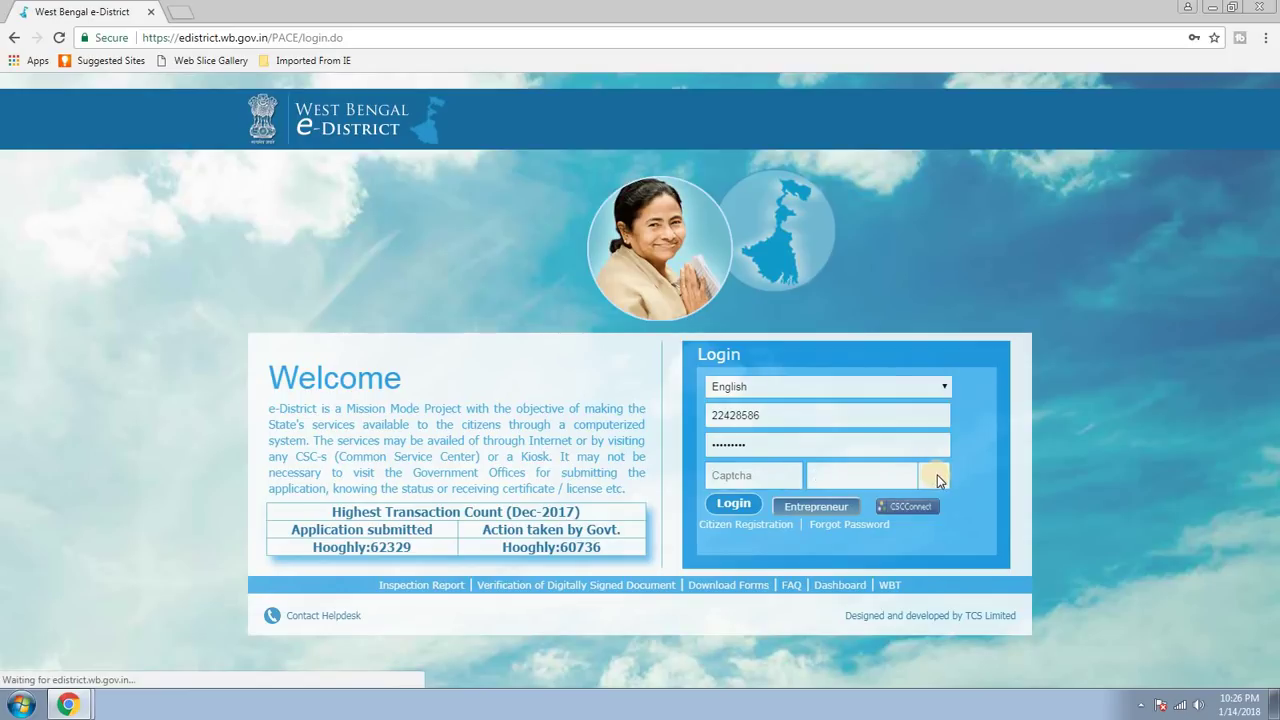
{"action": "left_click", "coordinate": [936, 478]}
{"action": "left_click", "coordinate": [935, 478]}
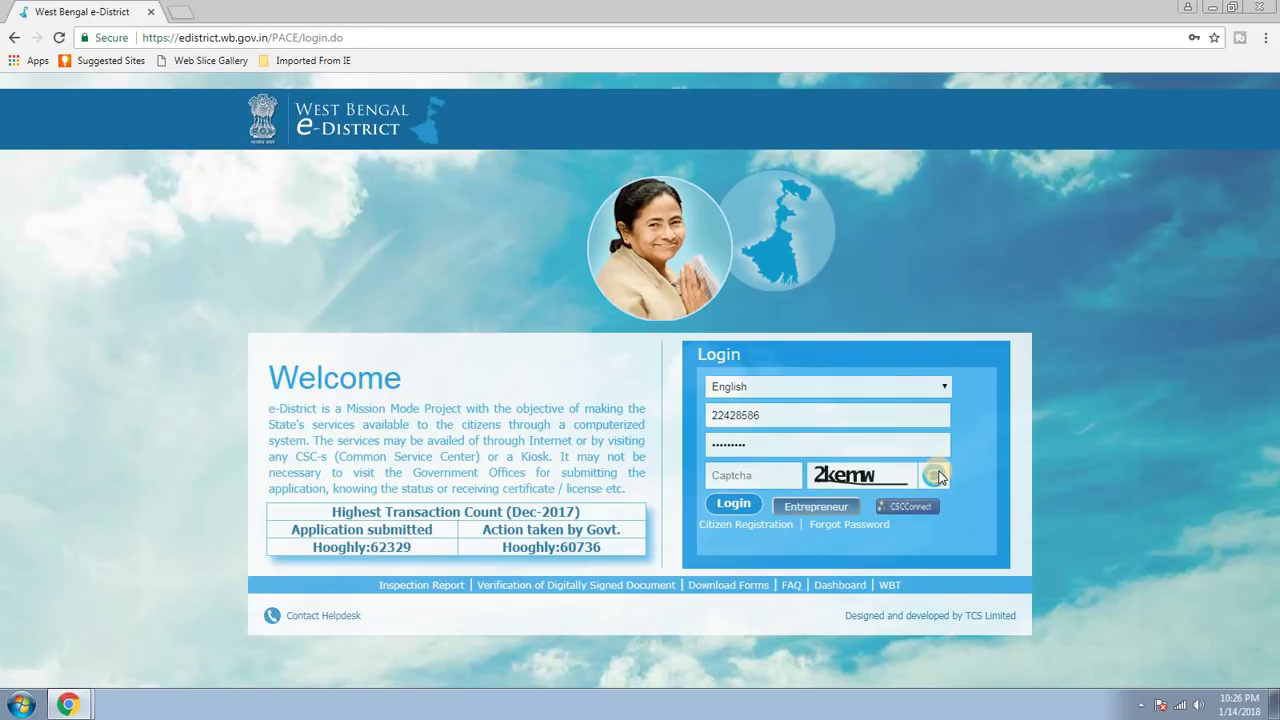
{"action": "left_click", "coordinate": [934, 477]}
{"action": "left_click", "coordinate": [933, 477]}
{"action": "left_click", "coordinate": [932, 477]}
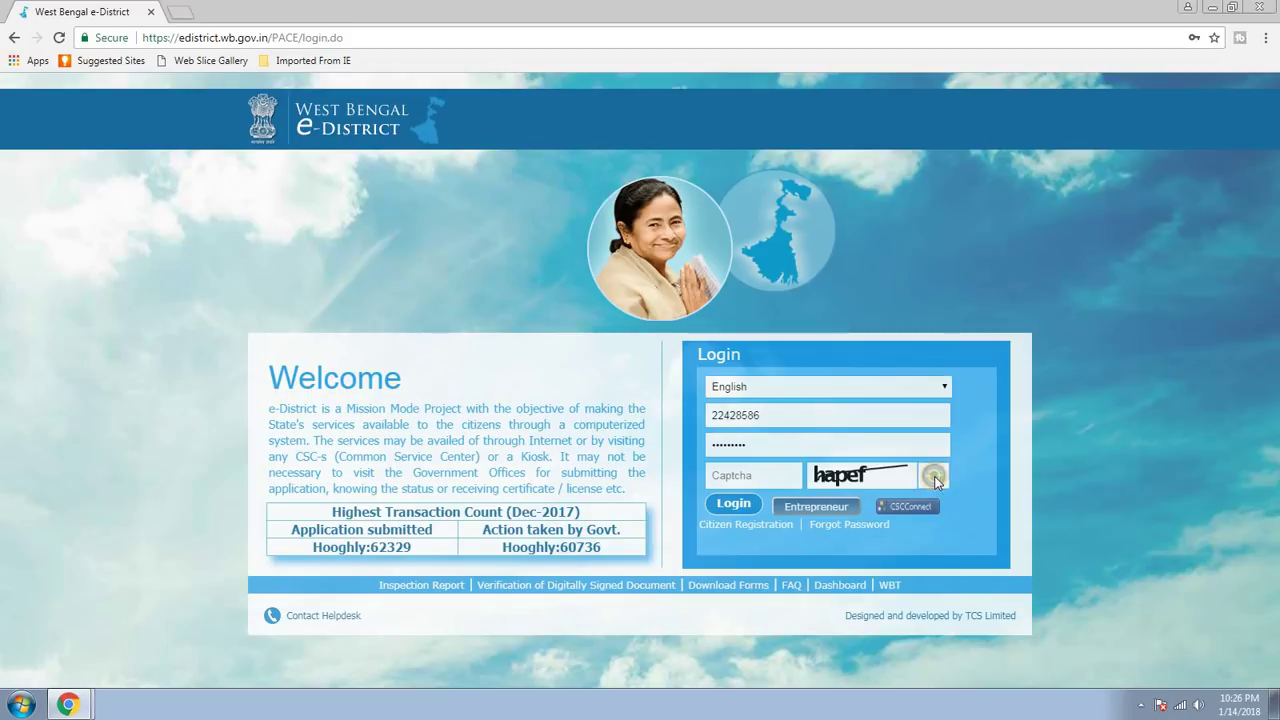
{"action": "left_click", "coordinate": [935, 480]}
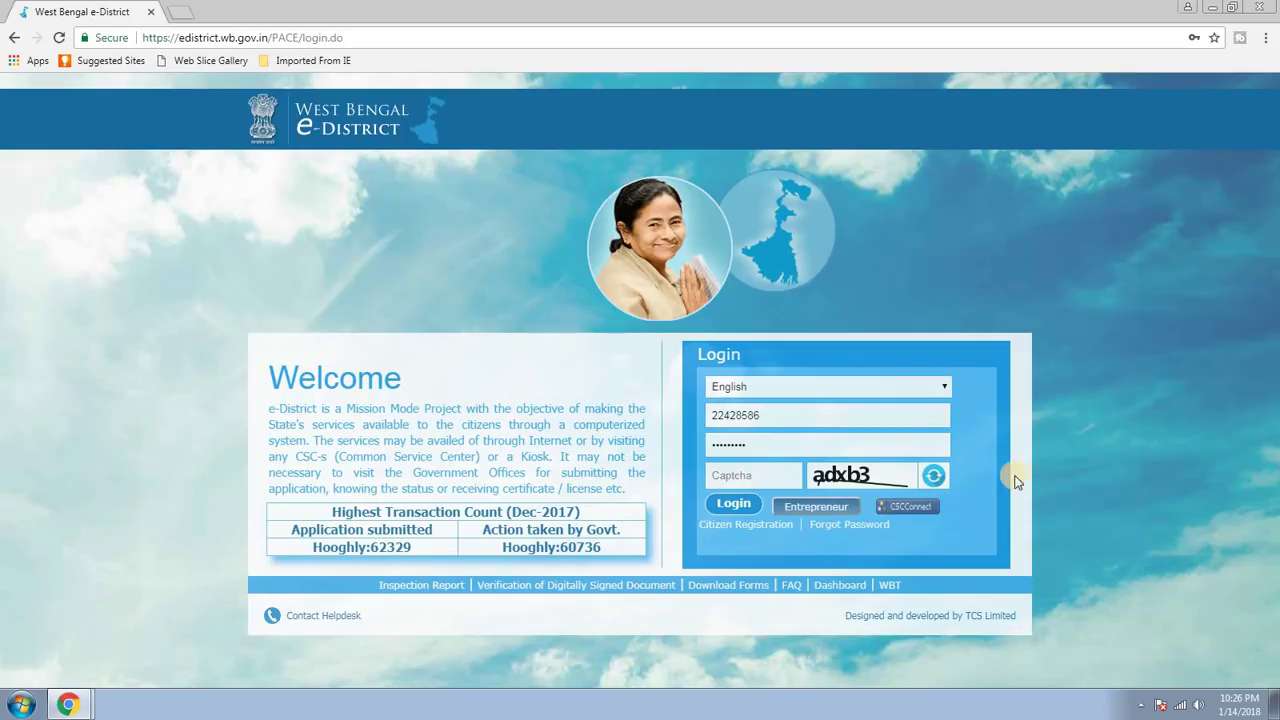
{"action": "left_click", "coordinate": [933, 477]}
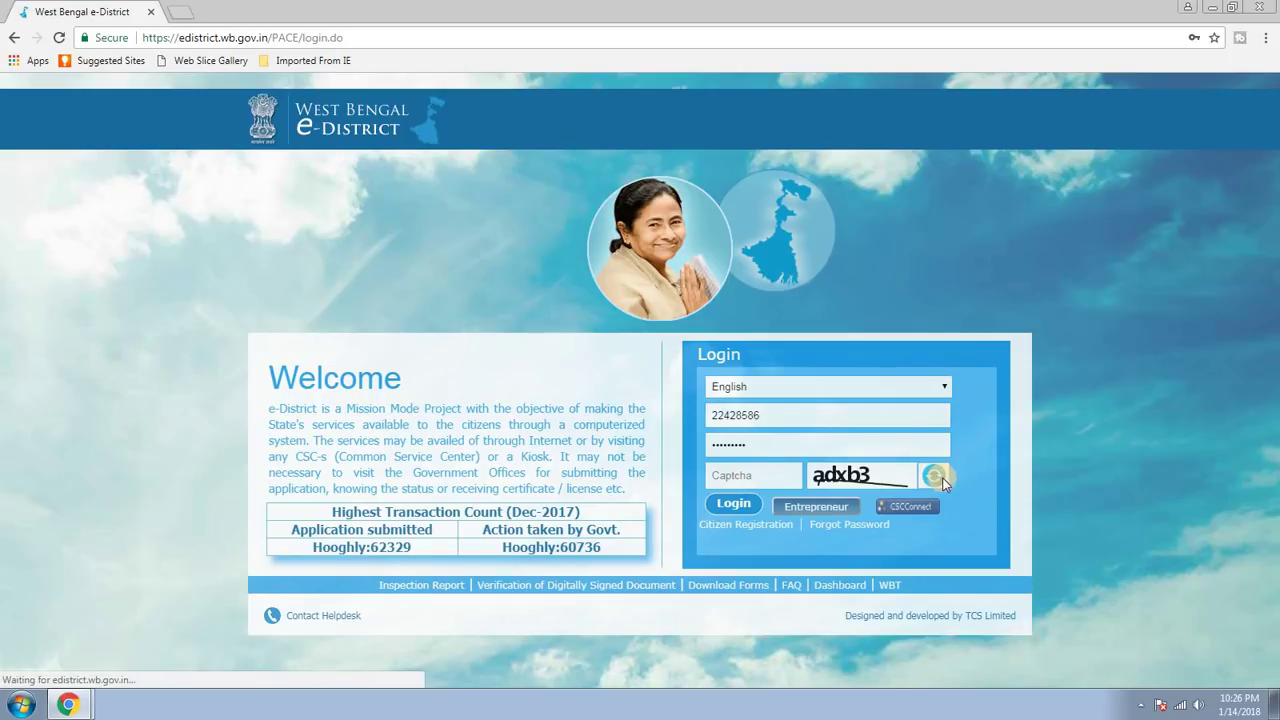
{"action": "left_click", "coordinate": [934, 477]}
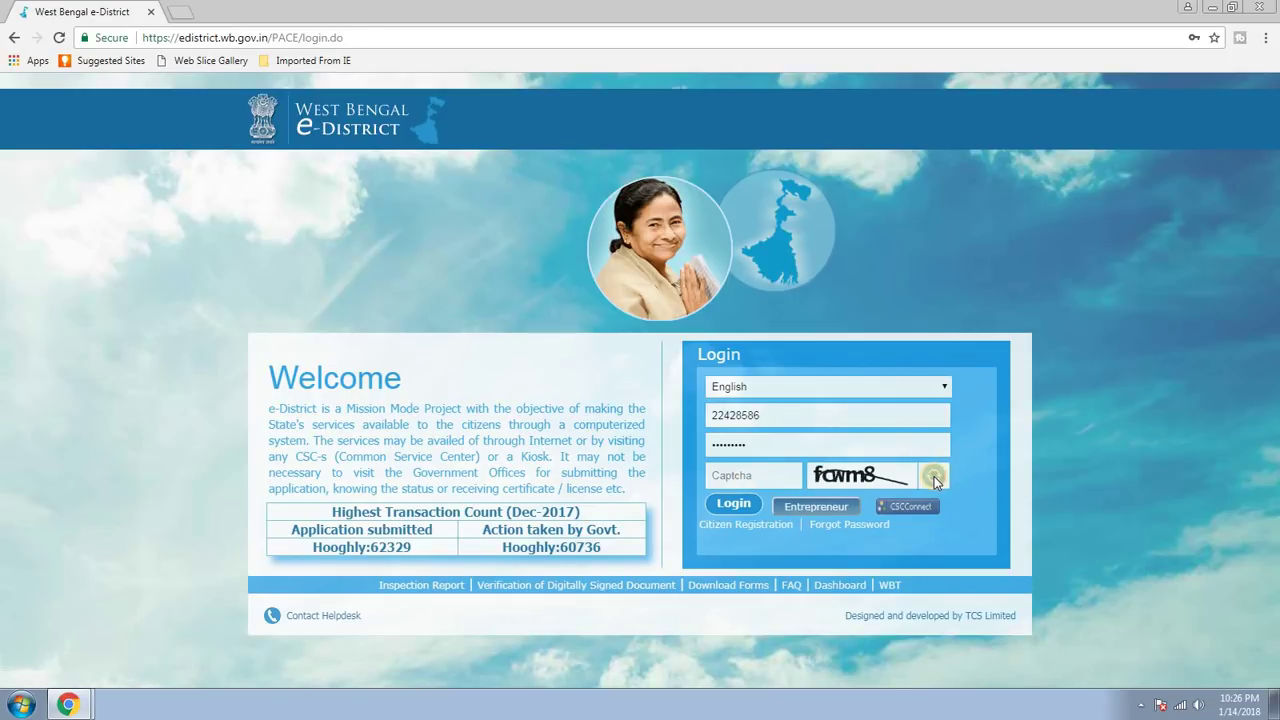
{"action": "left_click", "coordinate": [934, 477]}
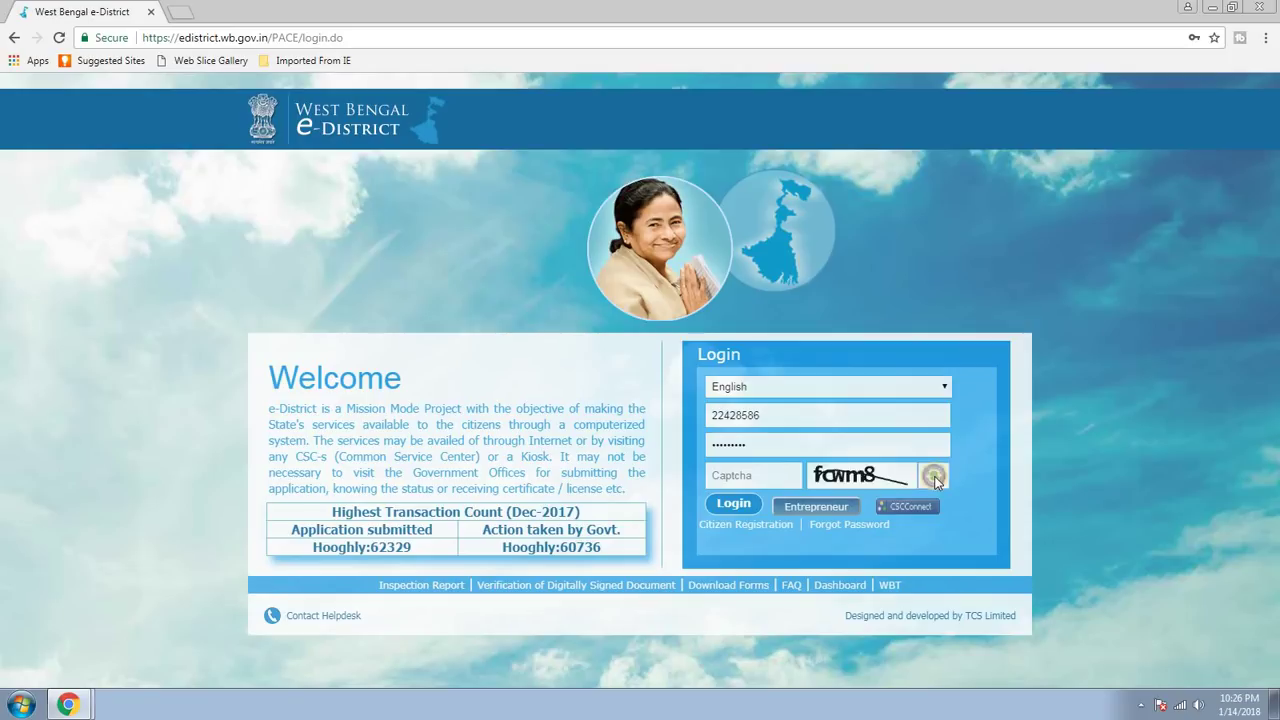
{"action": "left_click", "coordinate": [750, 475]}
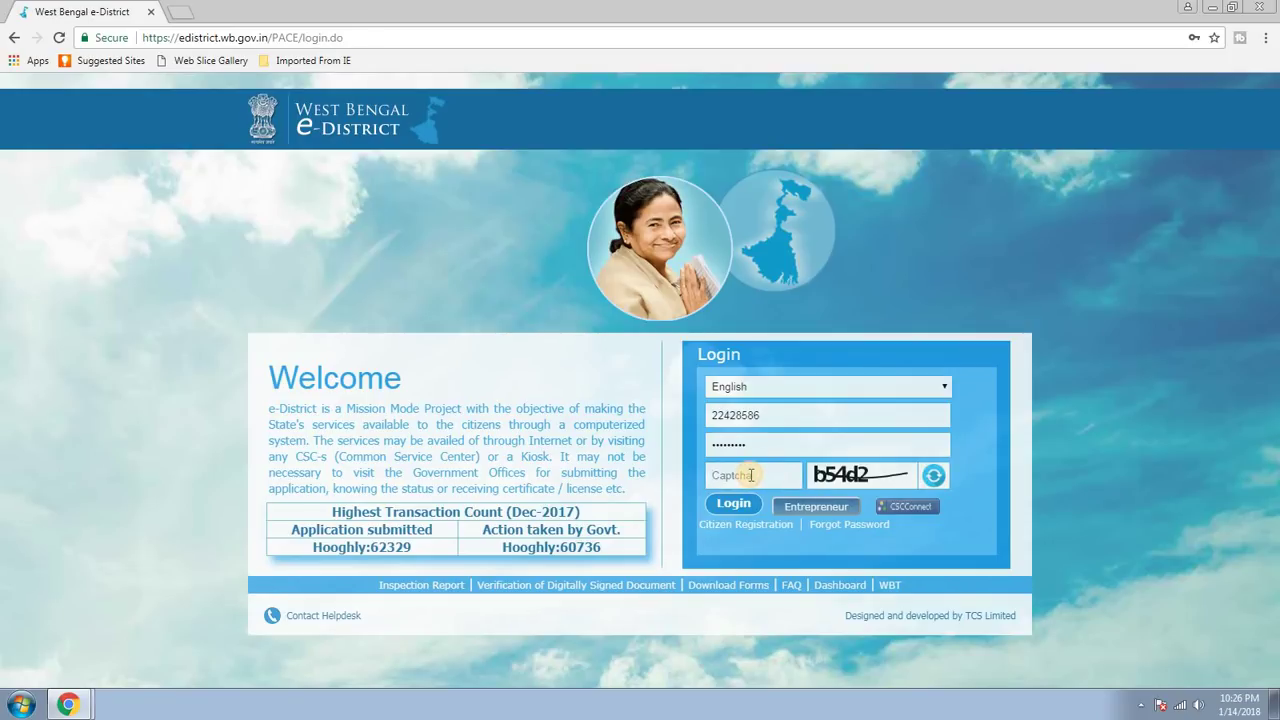
{"action": "type", "text": "b54d2"}
{"action": "left_click", "coordinate": [733, 505]}
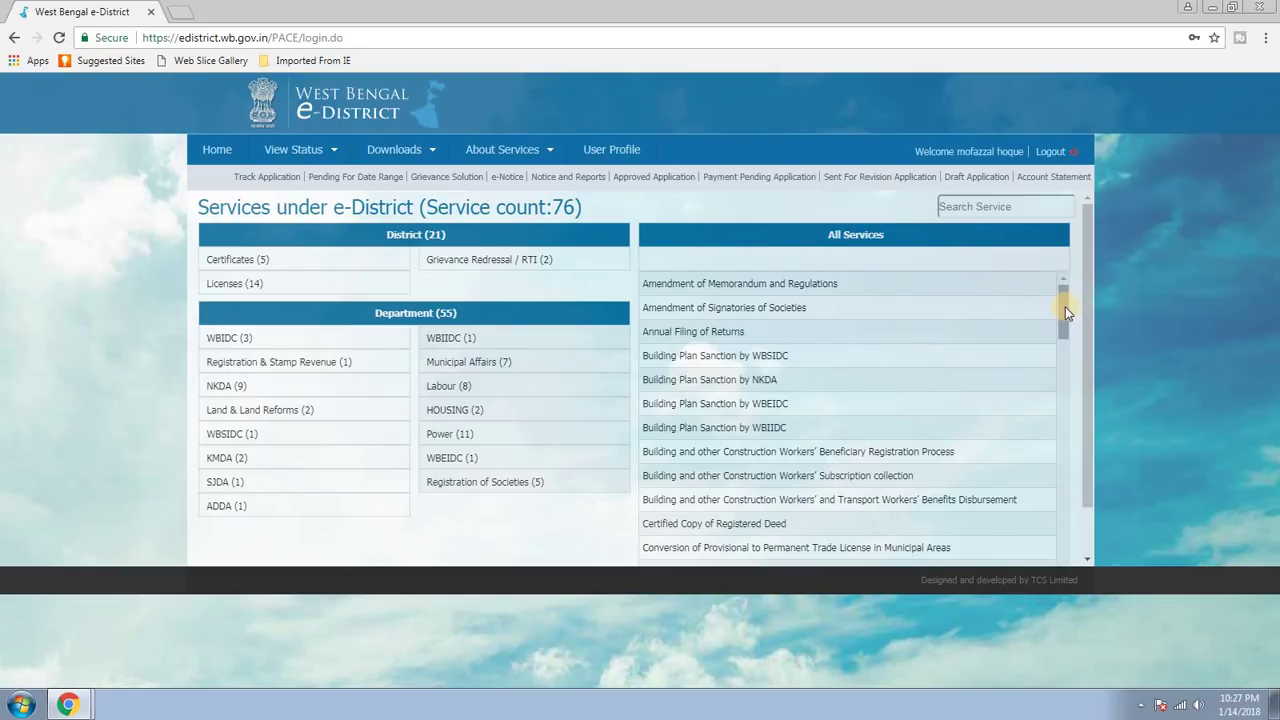
Scroll the All Services list down to Income Certificate.
{"action": "left_click_drag", "start_coordinate": [1065, 307], "coordinate": [1060, 354]}
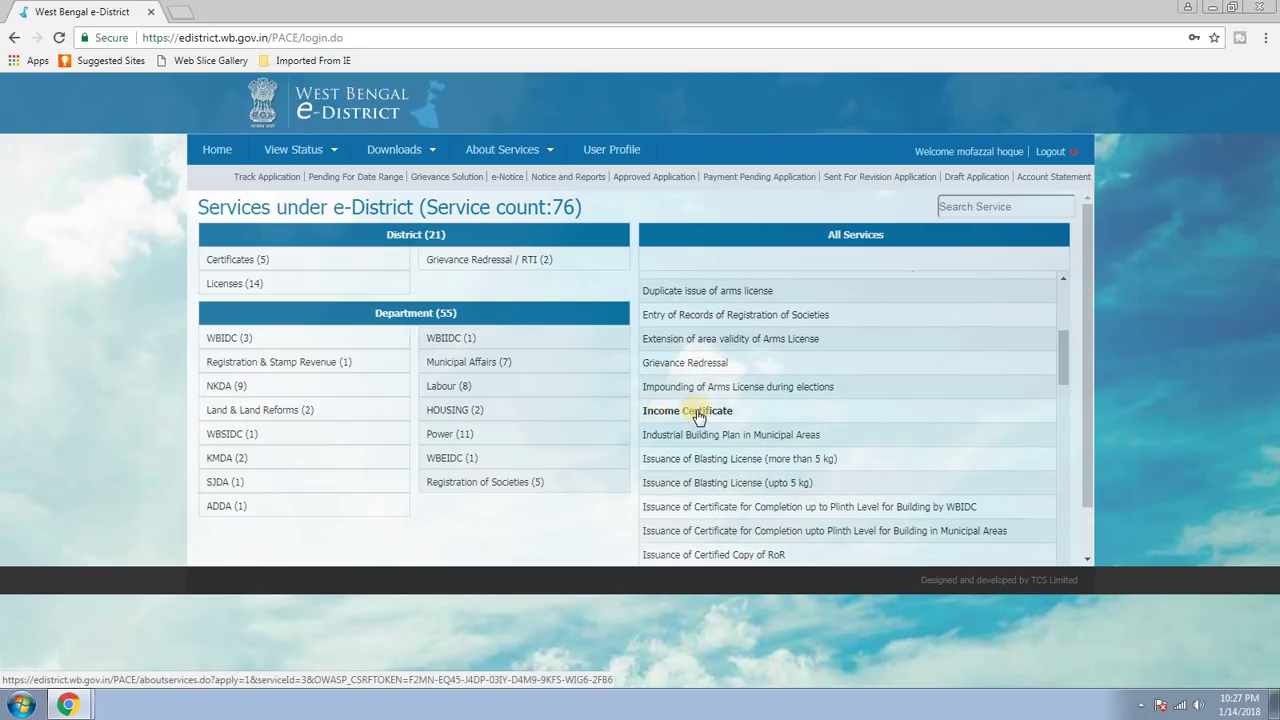
Select Income Certificate, read its instructions to the bottom and click Apply.
{"action": "left_click", "coordinate": [698, 414]}
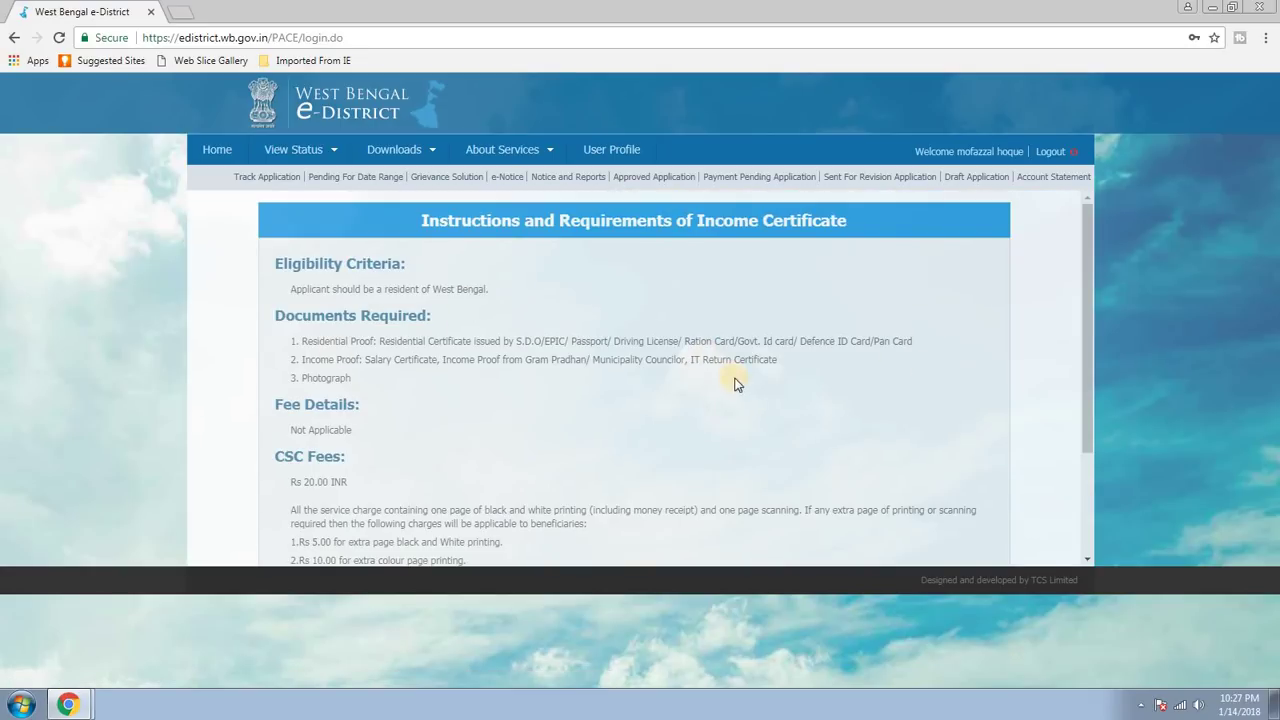
{"action": "scroll", "coordinate": [778, 394], "scroll_direction": "down", "scroll_amount": 2}
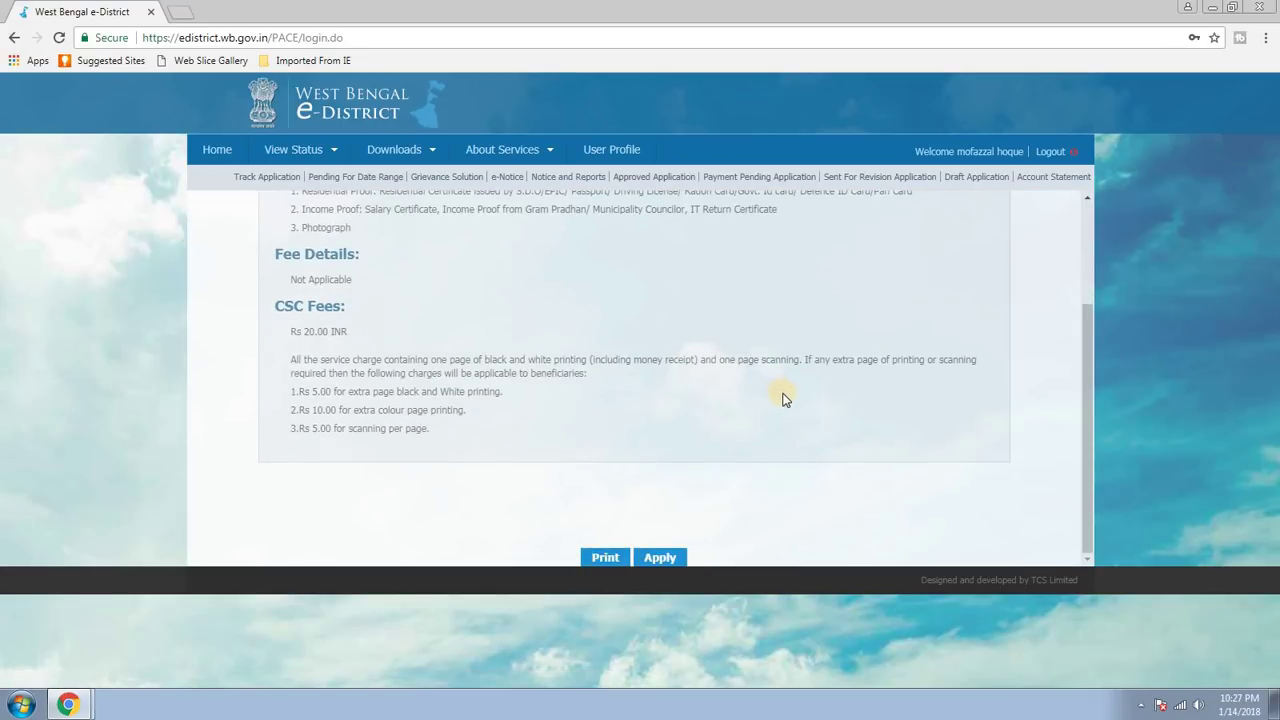
{"action": "left_click", "coordinate": [660, 557]}
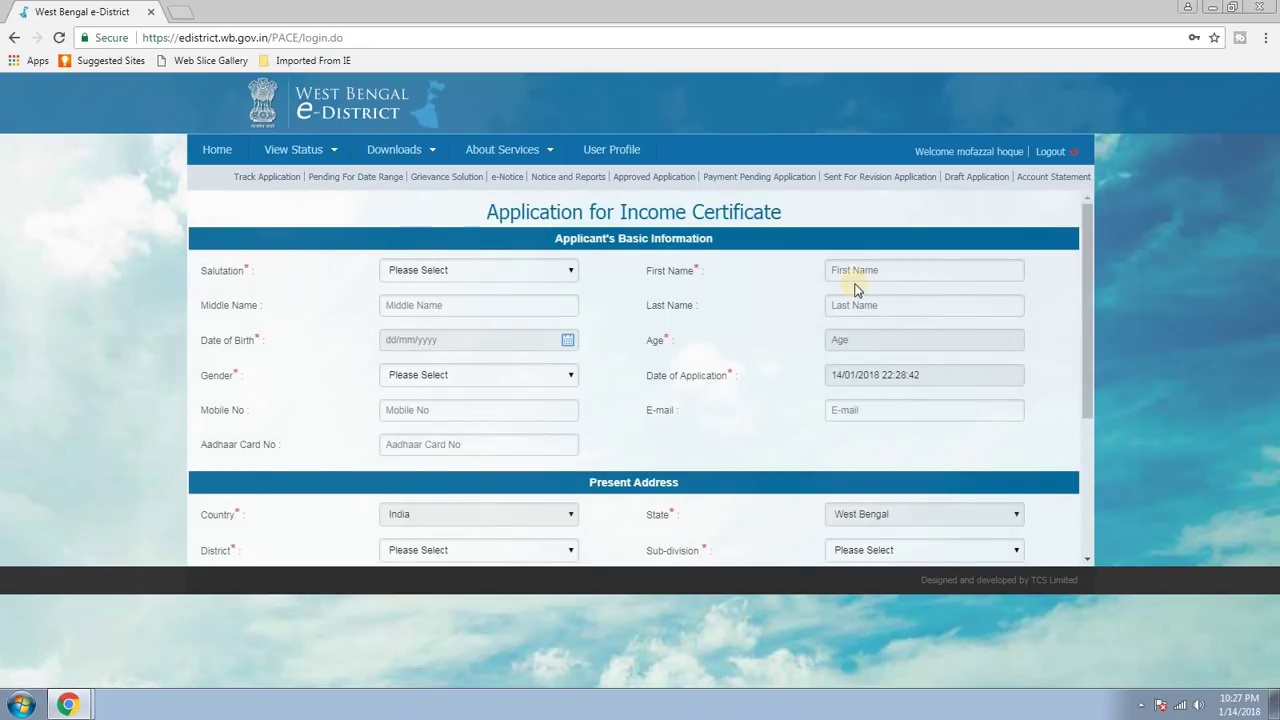
Choose salutation Mr. and type the applicant's first and last name.
{"action": "scroll", "coordinate": [749, 391], "scroll_direction": "down", "scroll_amount": 3}
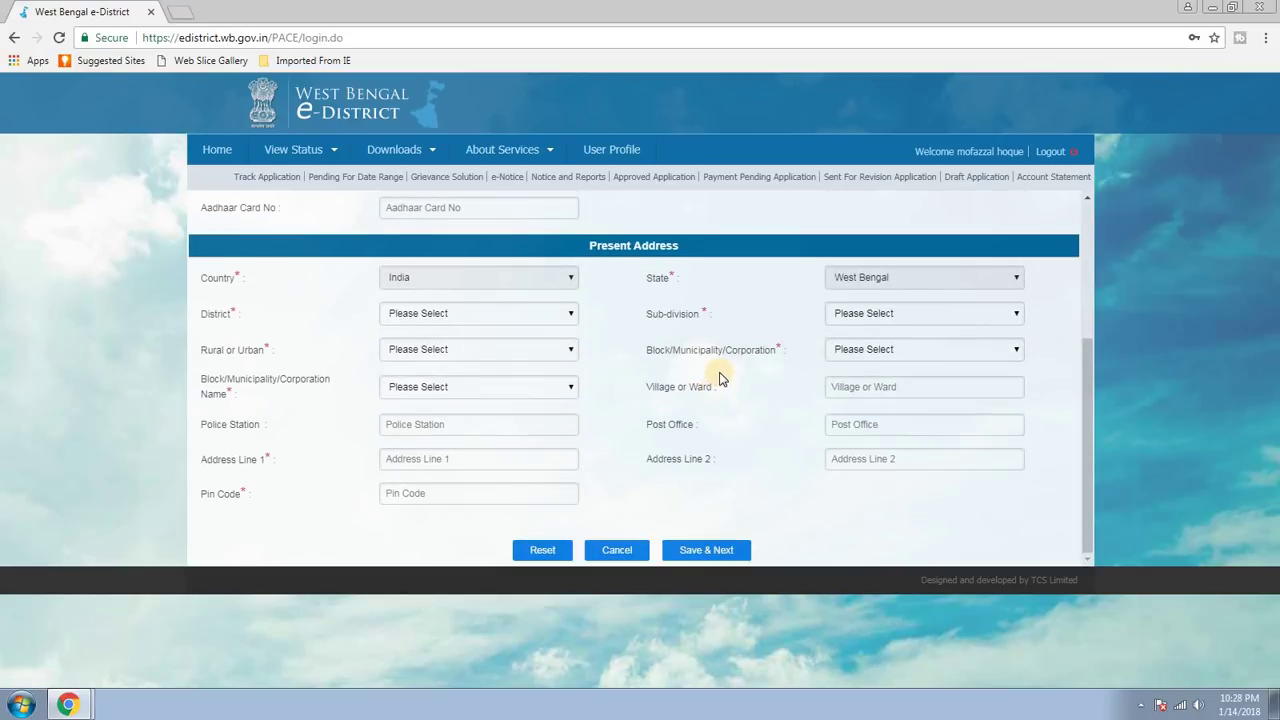
{"action": "scroll", "coordinate": [720, 372], "scroll_direction": "up", "scroll_amount": 3}
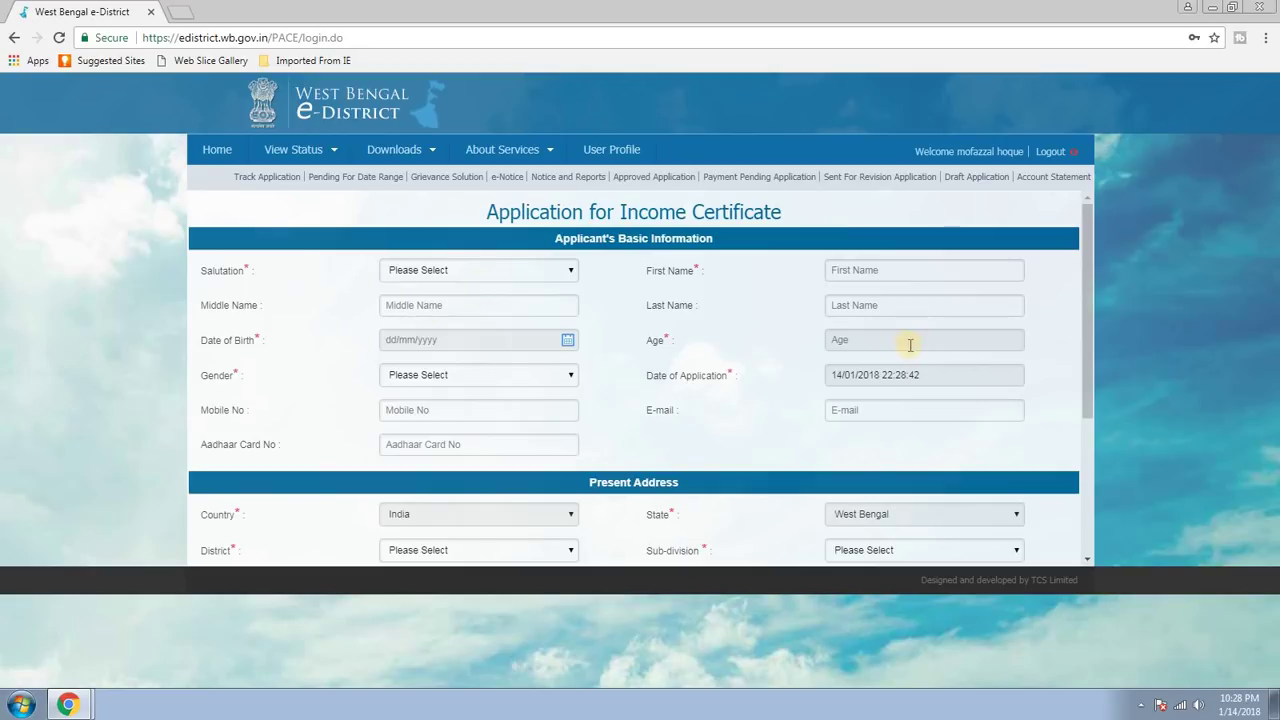
{"action": "left_click", "coordinate": [545, 272]}
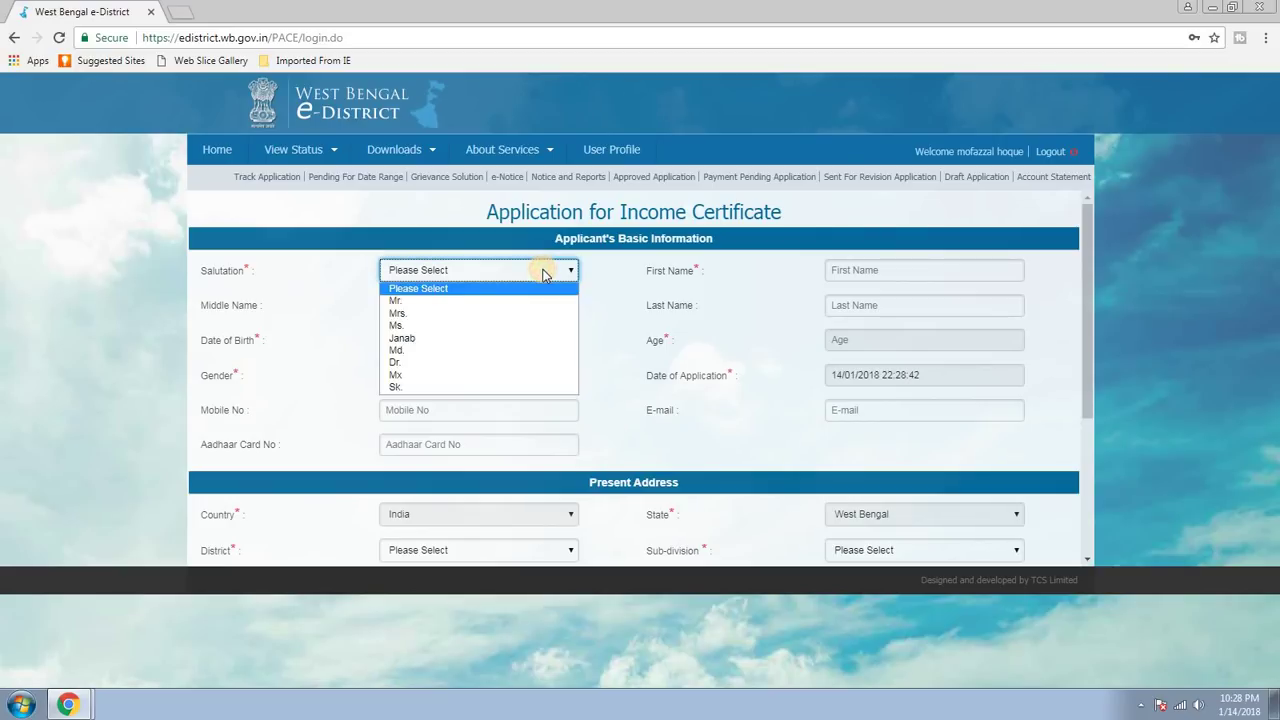
{"action": "left_click", "coordinate": [400, 300]}
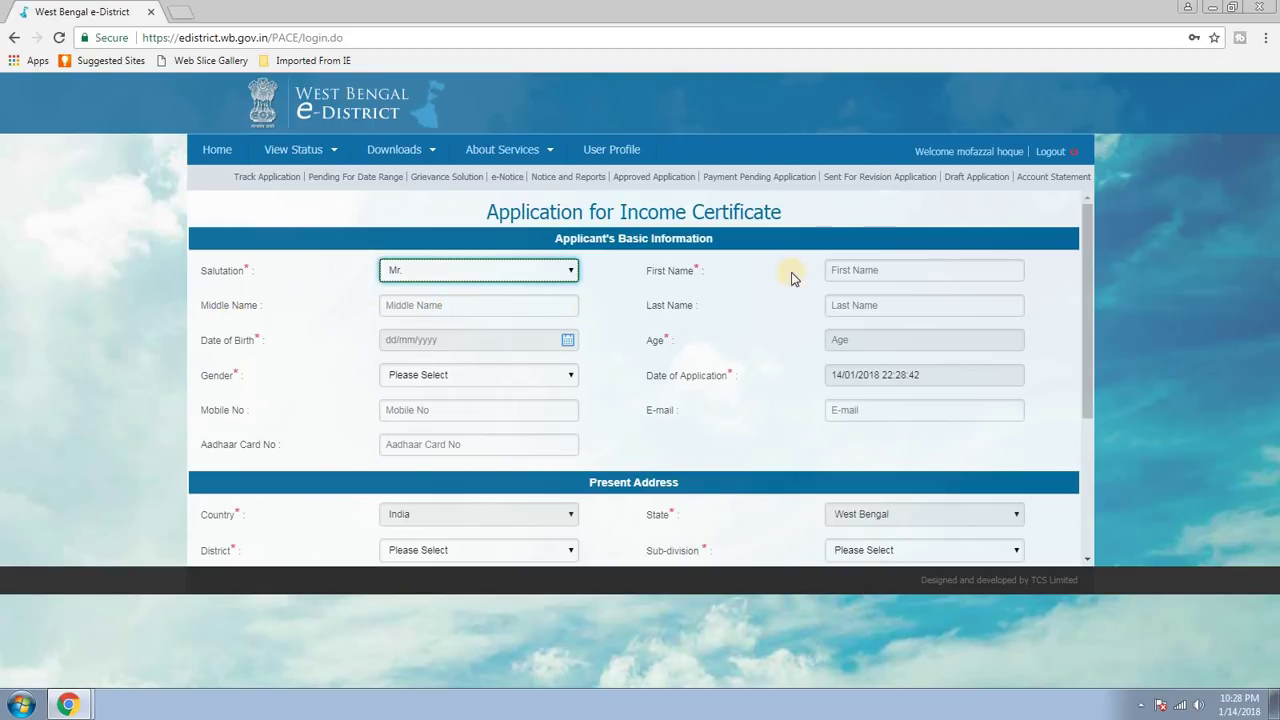
{"action": "left_click", "coordinate": [911, 277]}
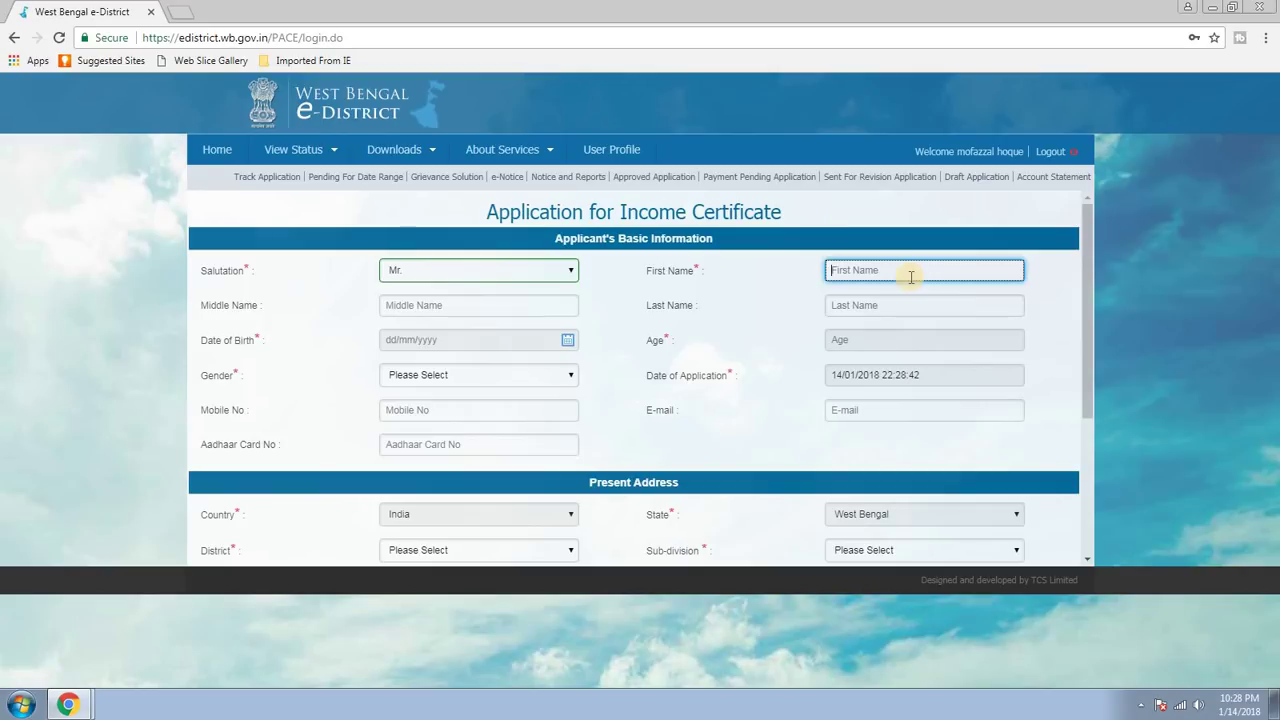
{"action": "type", "text": "Mofazza"}
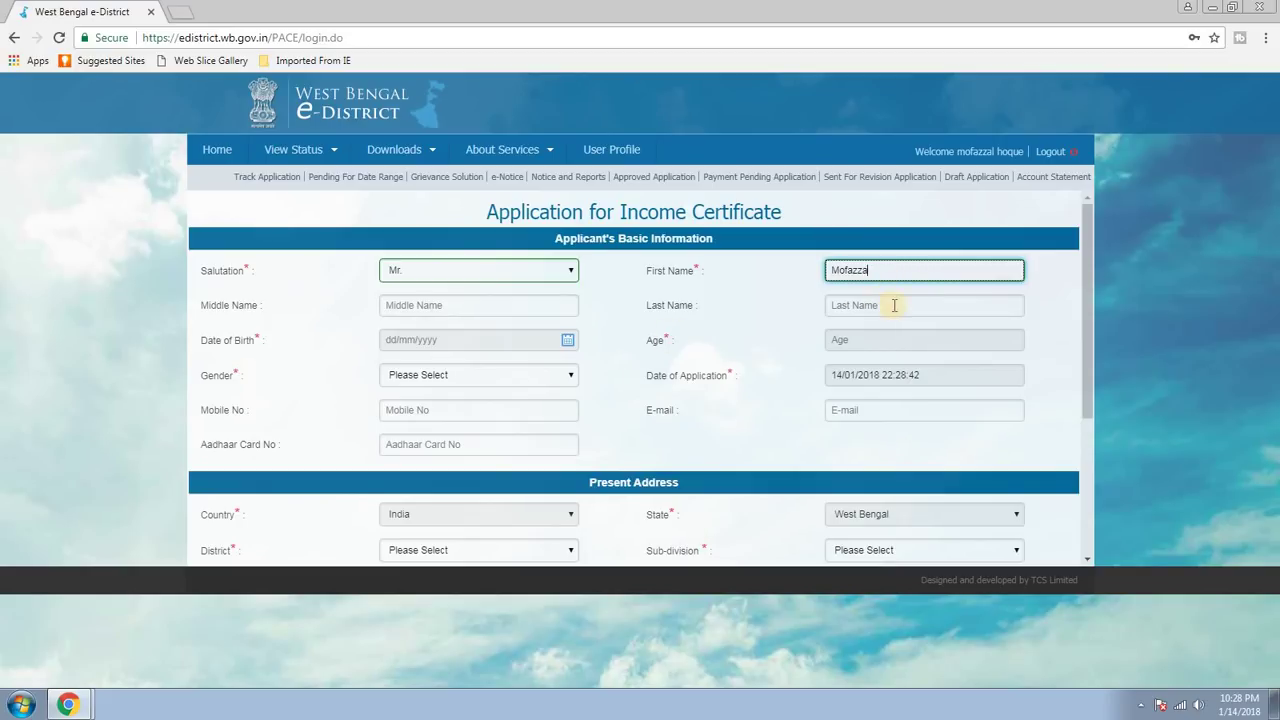
{"action": "left_click", "coordinate": [895, 305]}
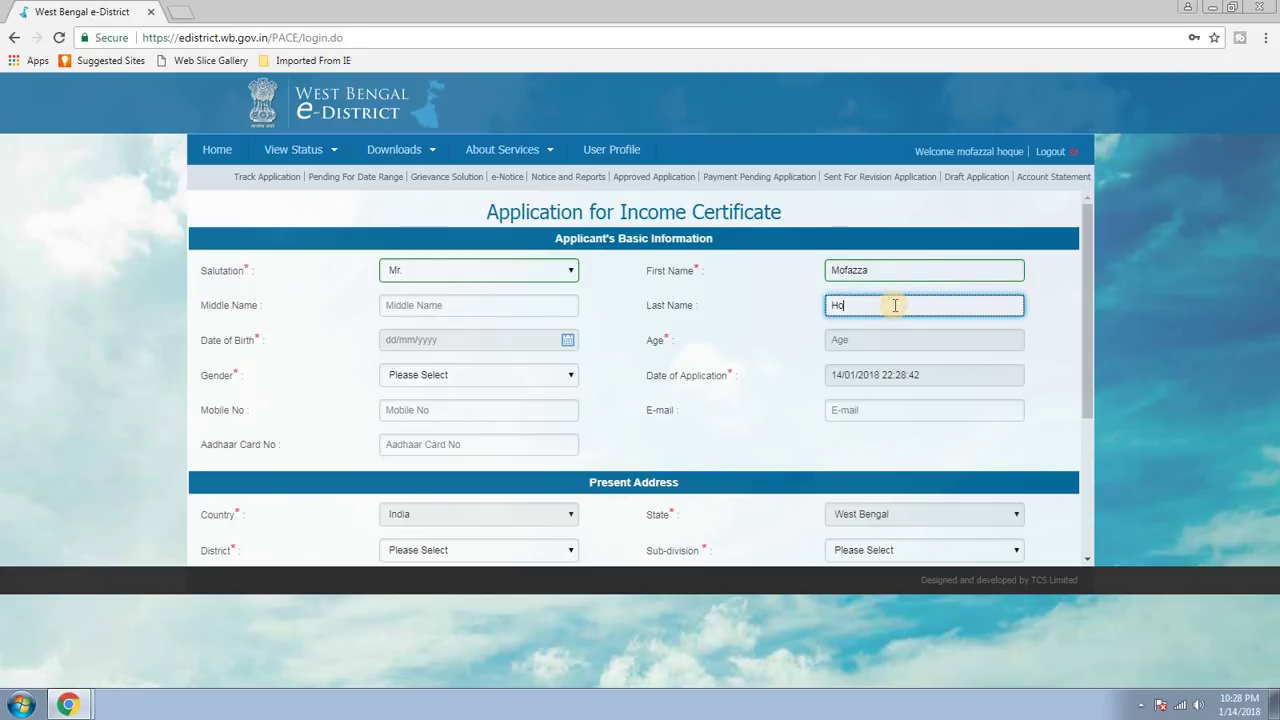
{"action": "left_click", "coordinate": [768, 330]}
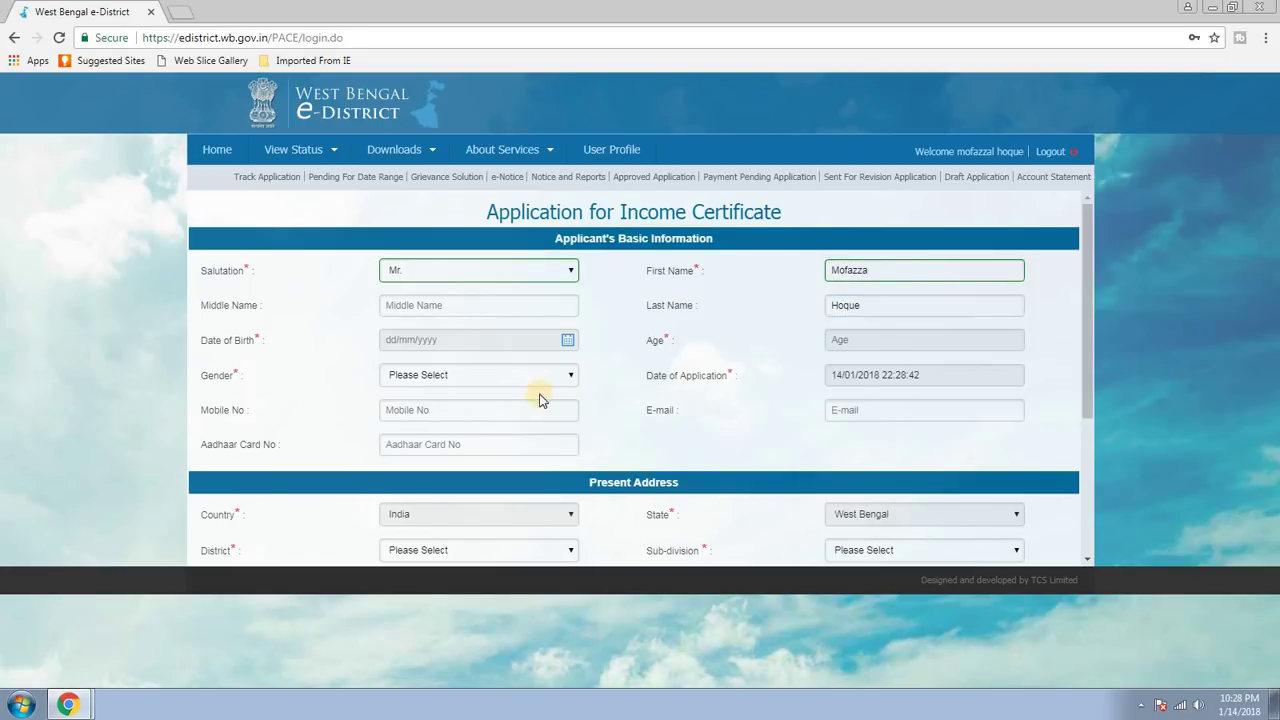
{"action": "left_click", "coordinate": [568, 340]}
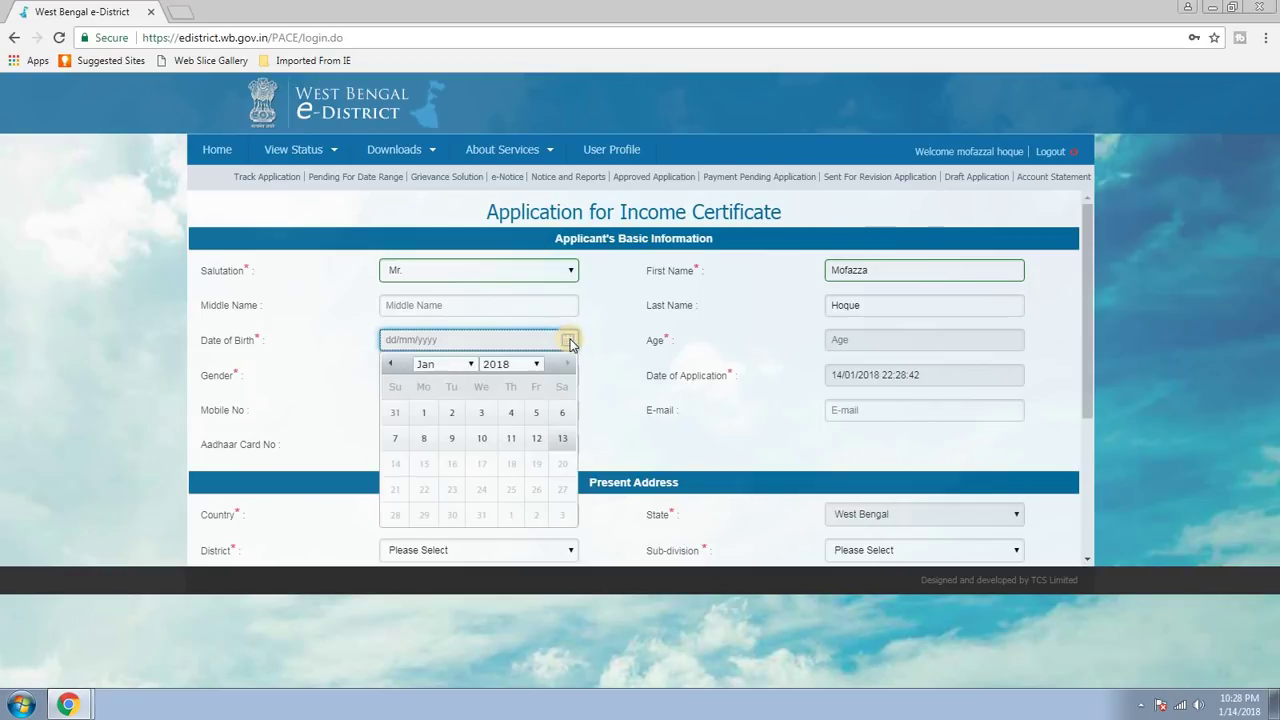
{"action": "left_click", "coordinate": [529, 364]}
{"action": "scroll", "coordinate": [537, 385], "scroll_direction": "up", "scroll_amount": 6}
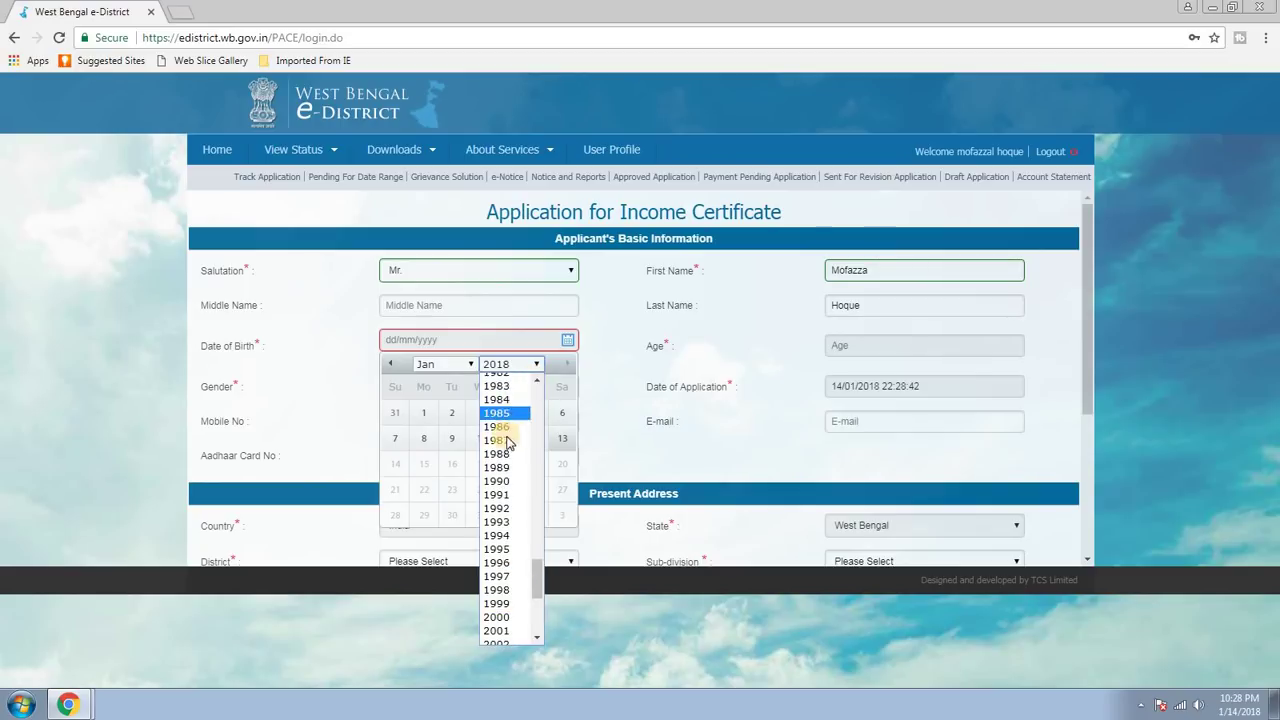
{"action": "left_click", "coordinate": [497, 481]}
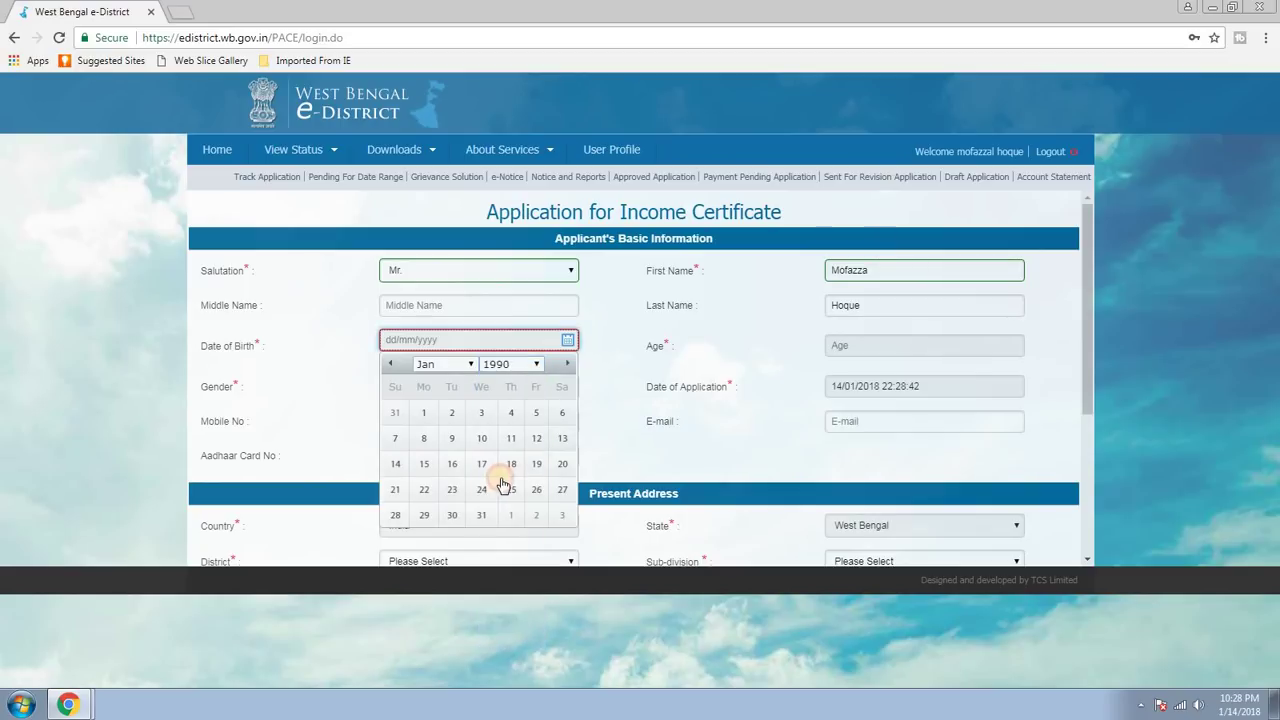
{"action": "left_click", "coordinate": [471, 364]}
{"action": "left_click", "coordinate": [433, 445]}
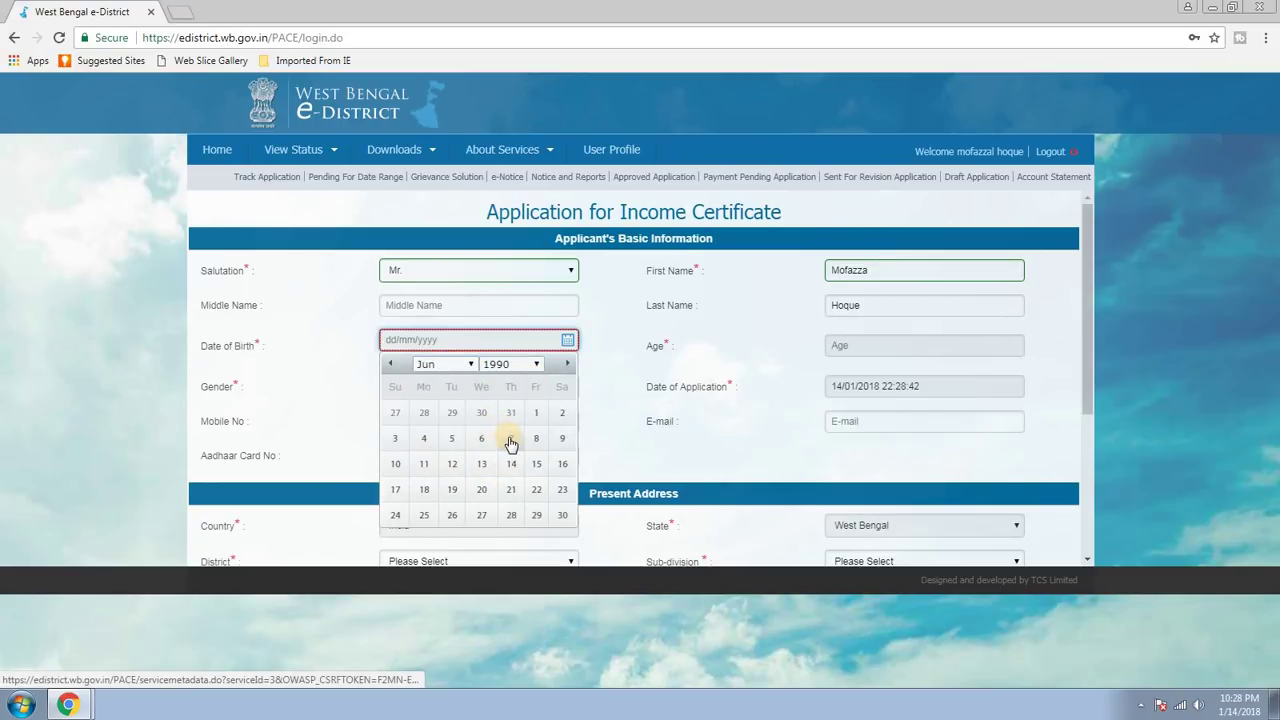
{"action": "left_click", "coordinate": [511, 438]}
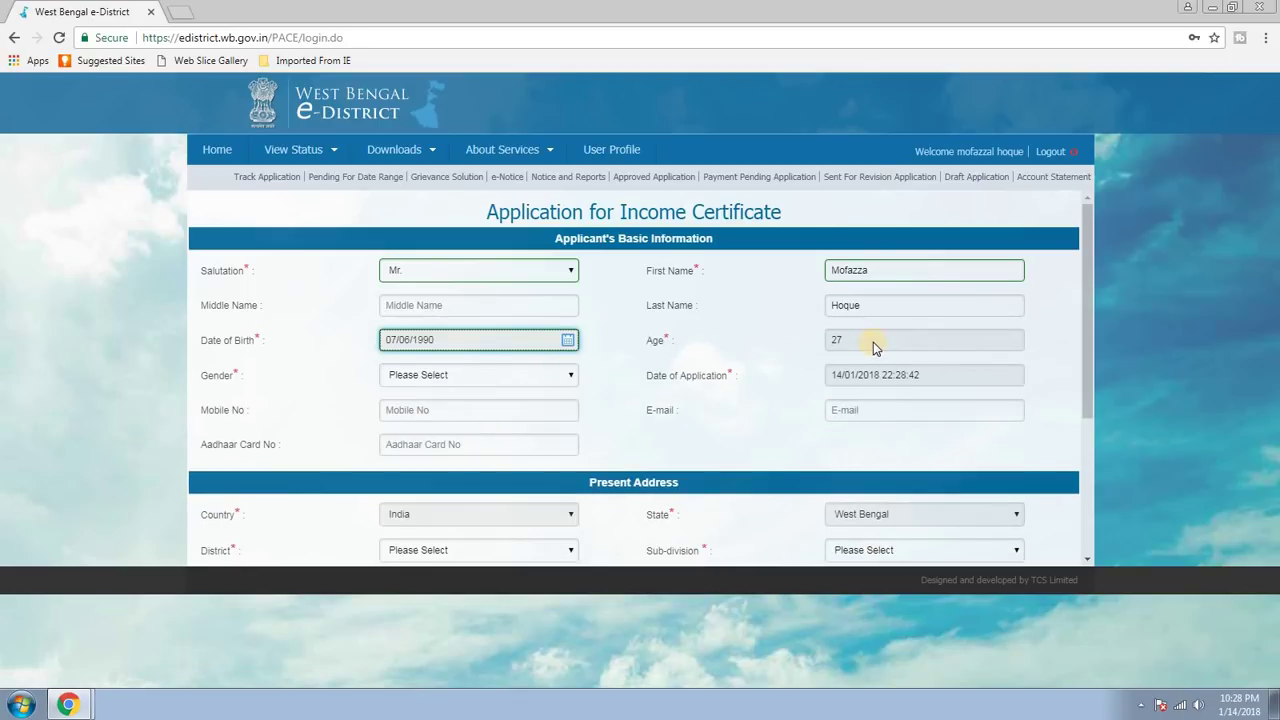
{"action": "left_click", "coordinate": [502, 376]}
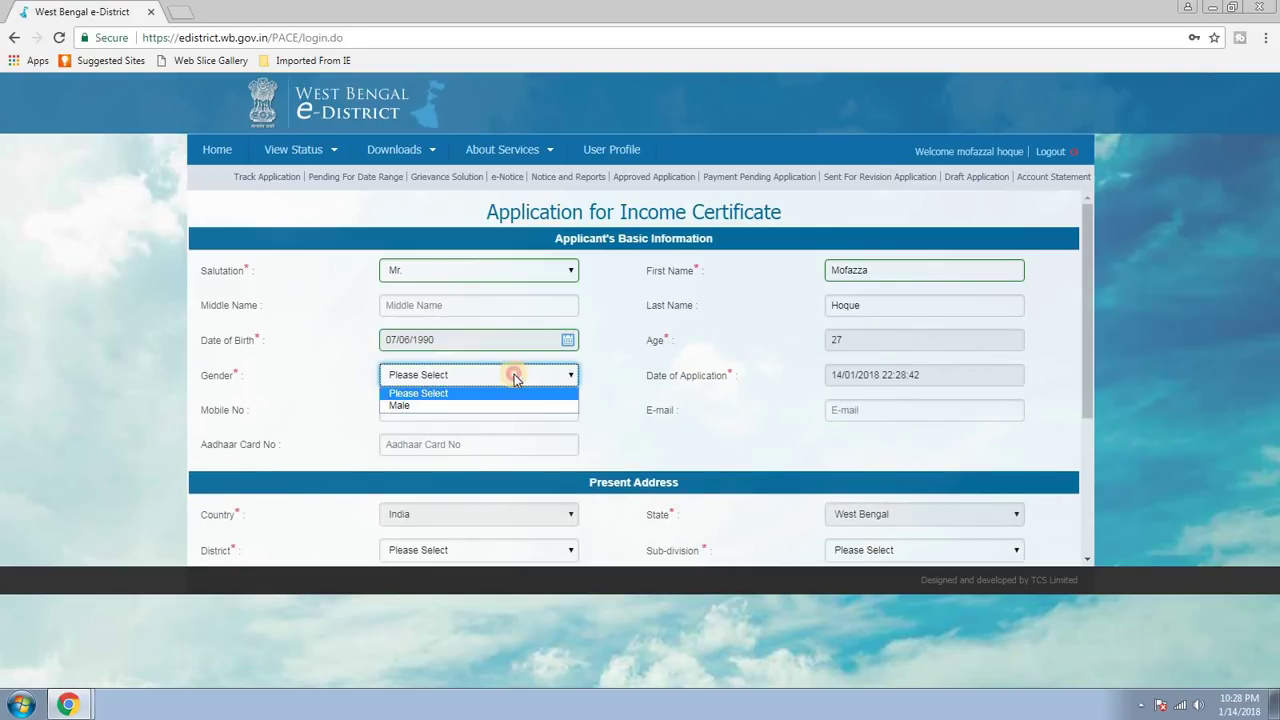
{"action": "left_click", "coordinate": [410, 403]}
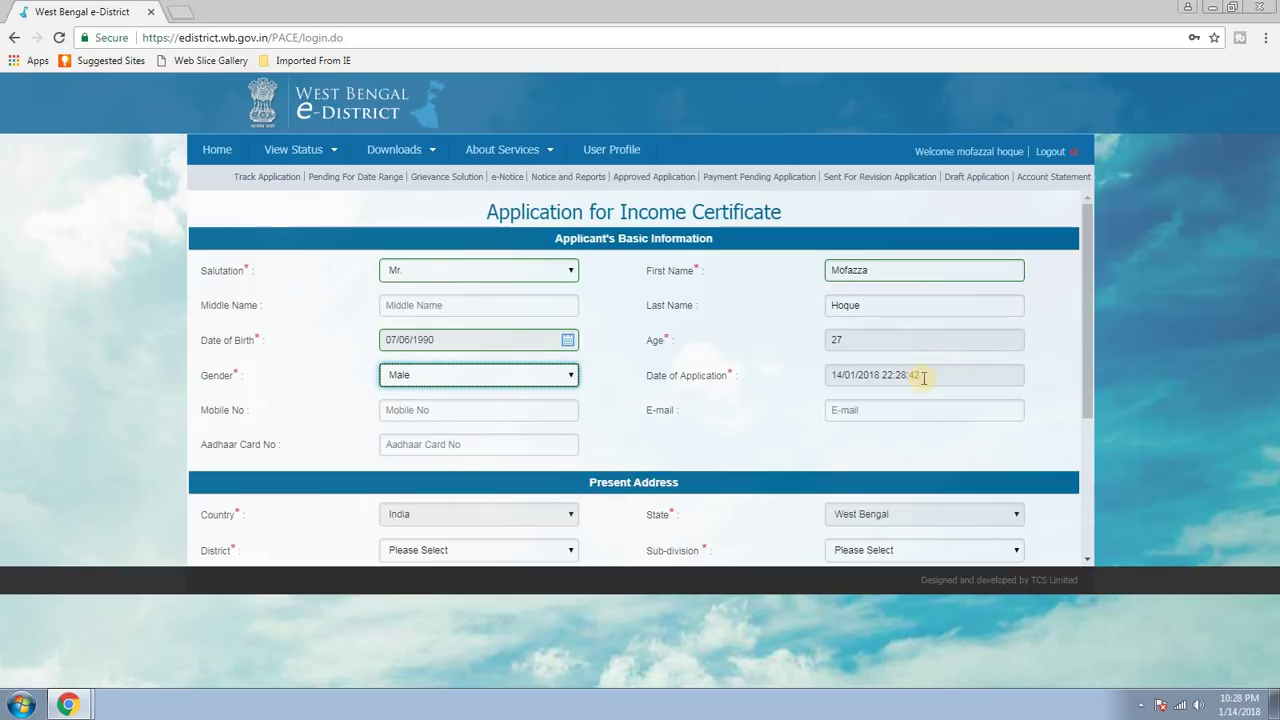
{"action": "scroll", "coordinate": [956, 383], "scroll_direction": "down", "scroll_amount": 1}
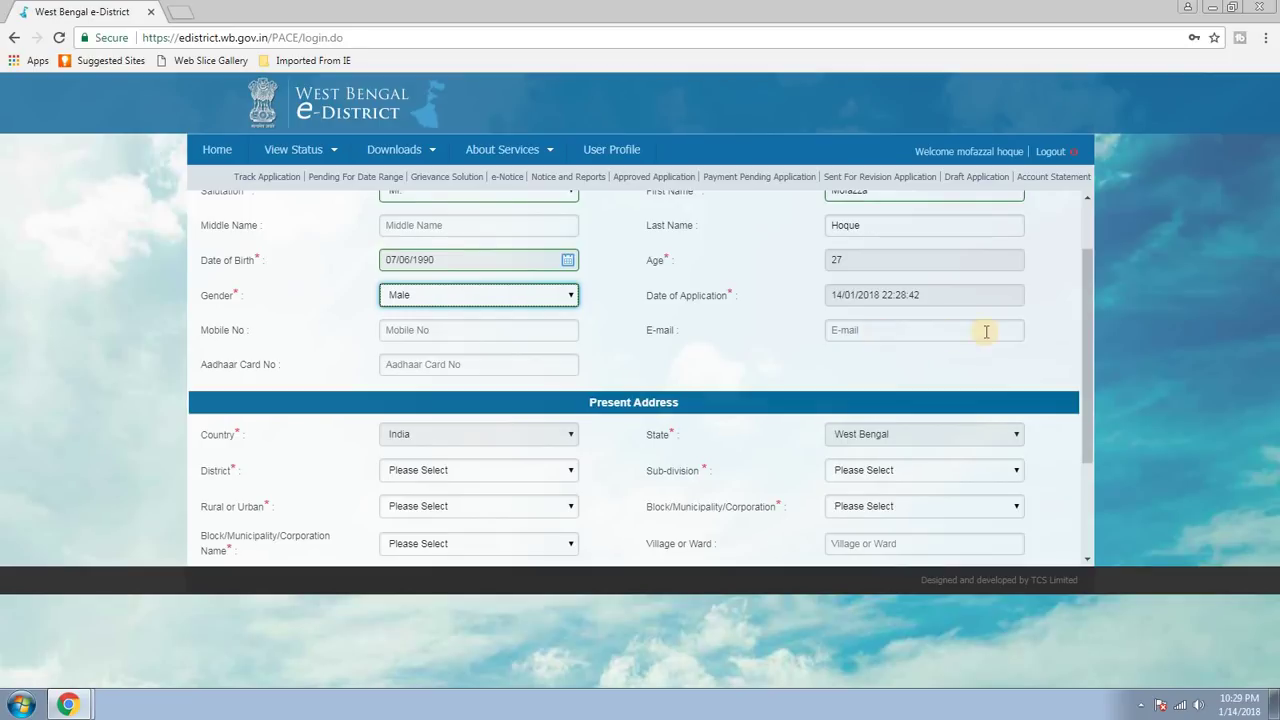
Set the present address to district Malda, Malda Sadar, Rural, Block, Kaliachak-III.
{"action": "scroll", "coordinate": [590, 470], "scroll_direction": "down", "scroll_amount": 3}
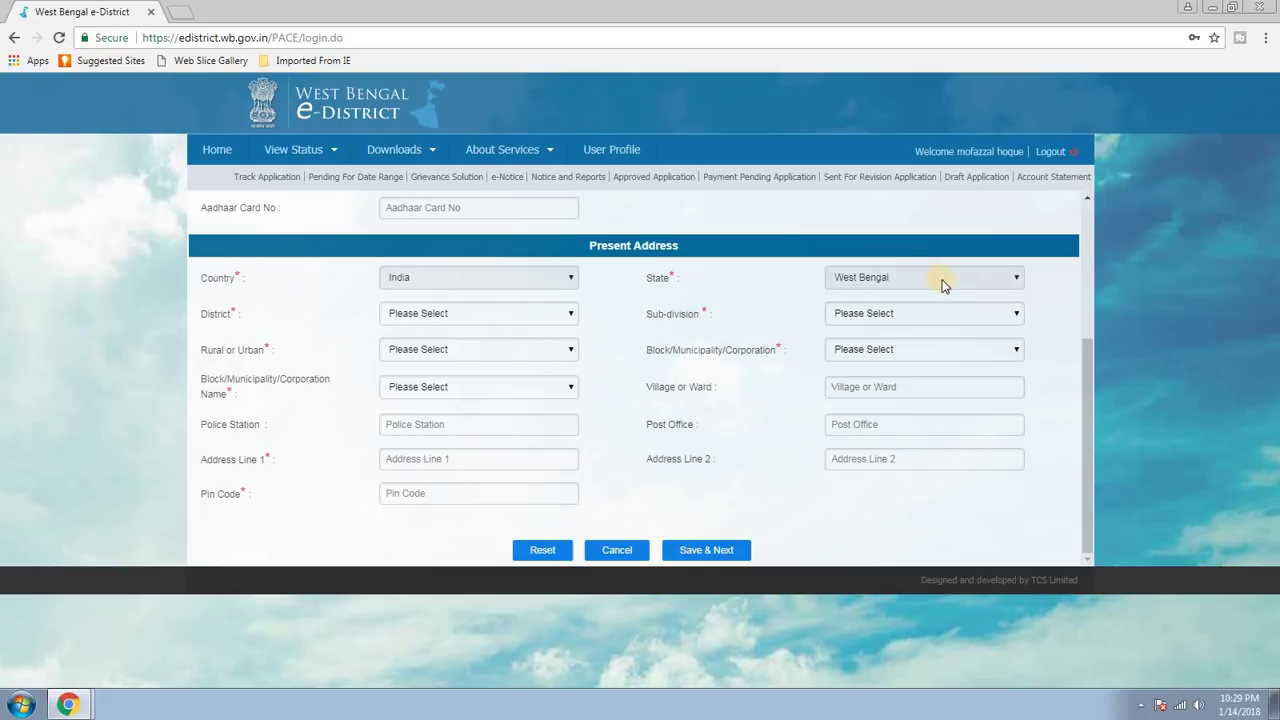
{"action": "left_click", "coordinate": [454, 316]}
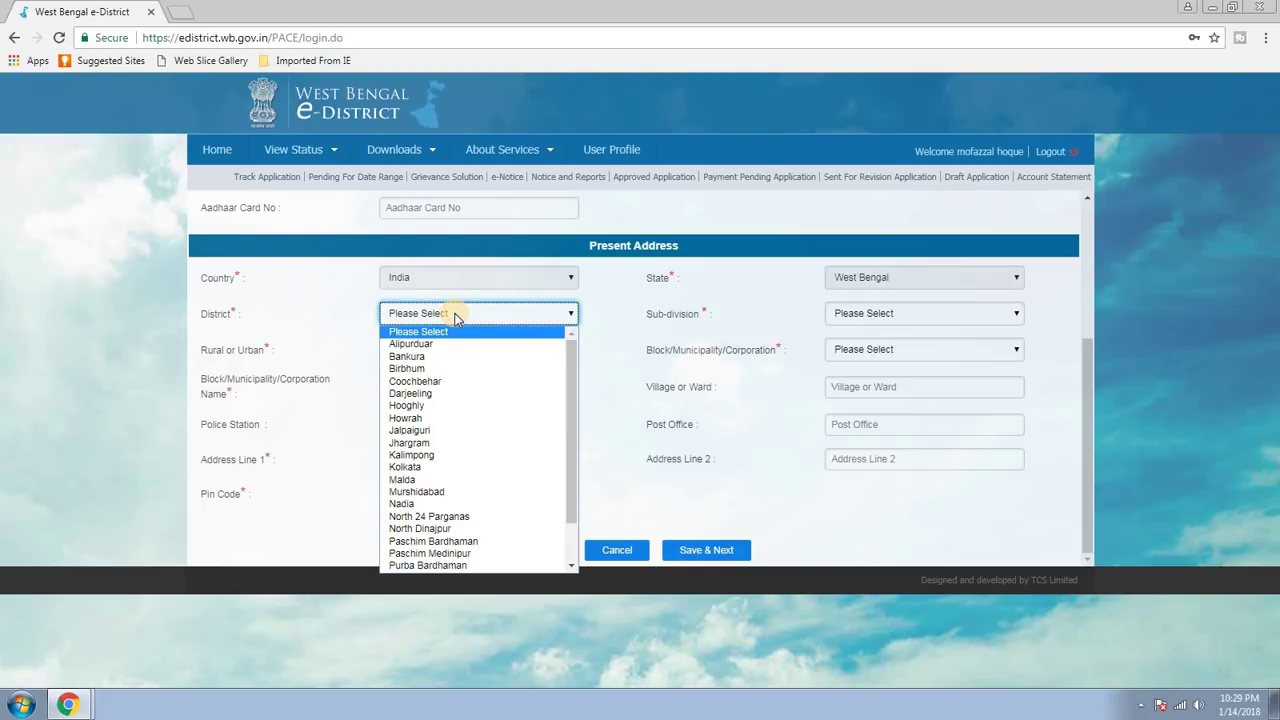
{"action": "key", "text": "m"}
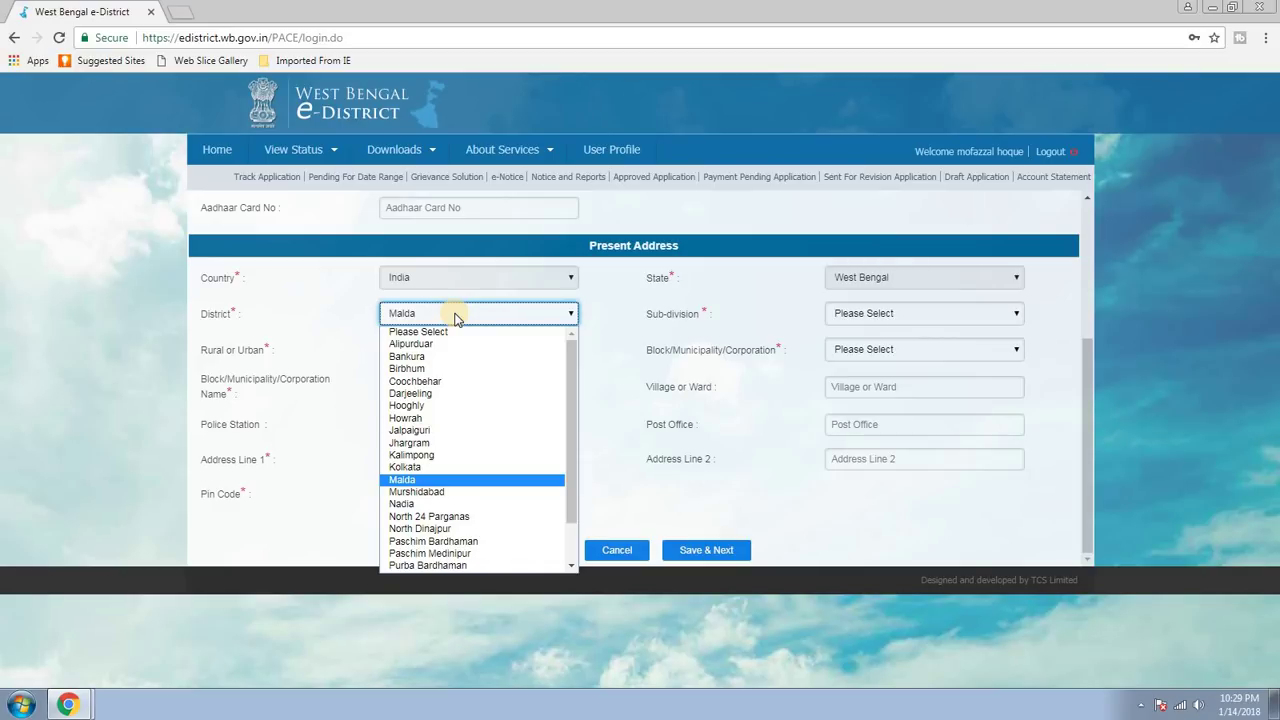
{"action": "key", "text": "Return"}
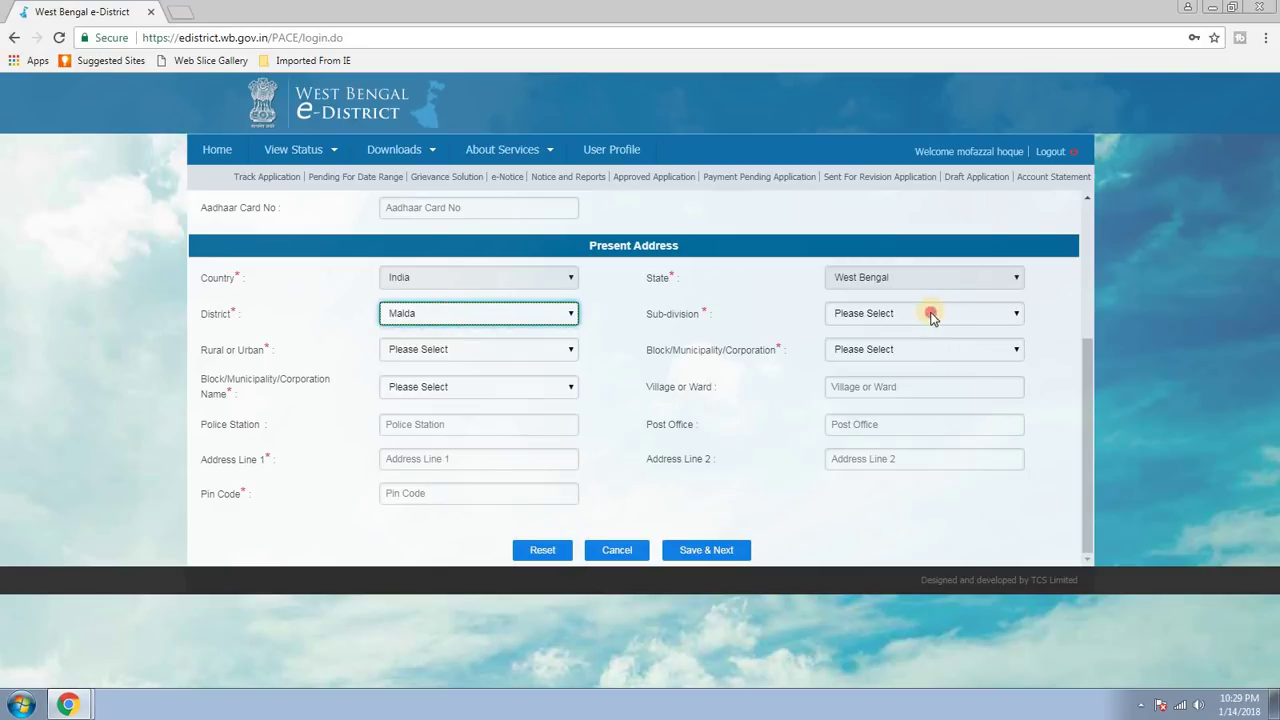
{"action": "left_click", "coordinate": [930, 316]}
{"action": "left_click", "coordinate": [847, 356]}
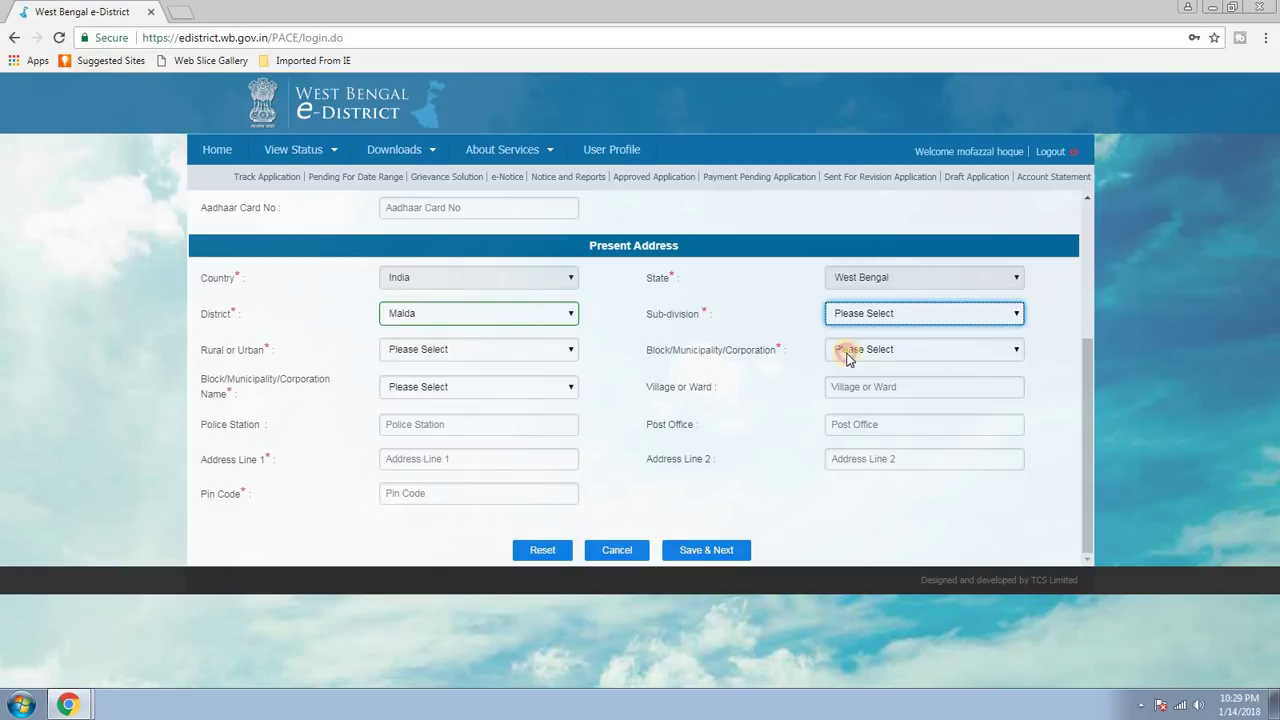
{"action": "left_click", "coordinate": [485, 356]}
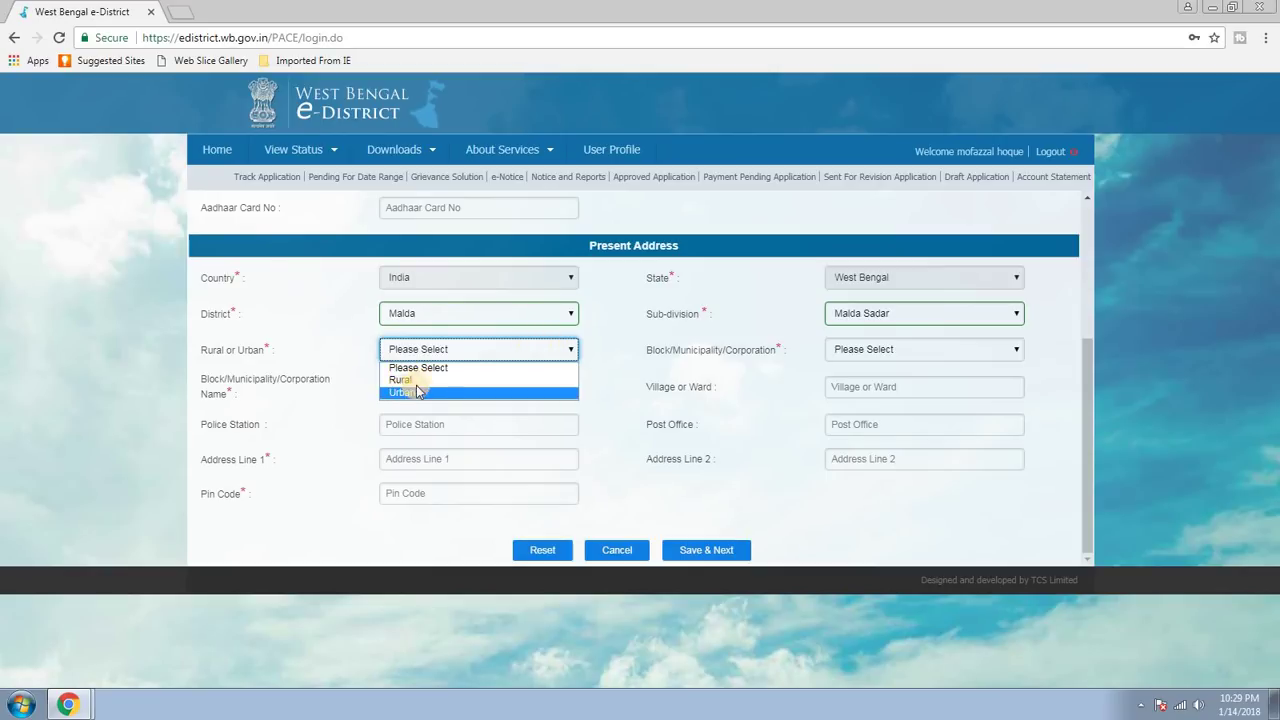
{"action": "left_click", "coordinate": [407, 391]}
{"action": "left_click", "coordinate": [527, 352]}
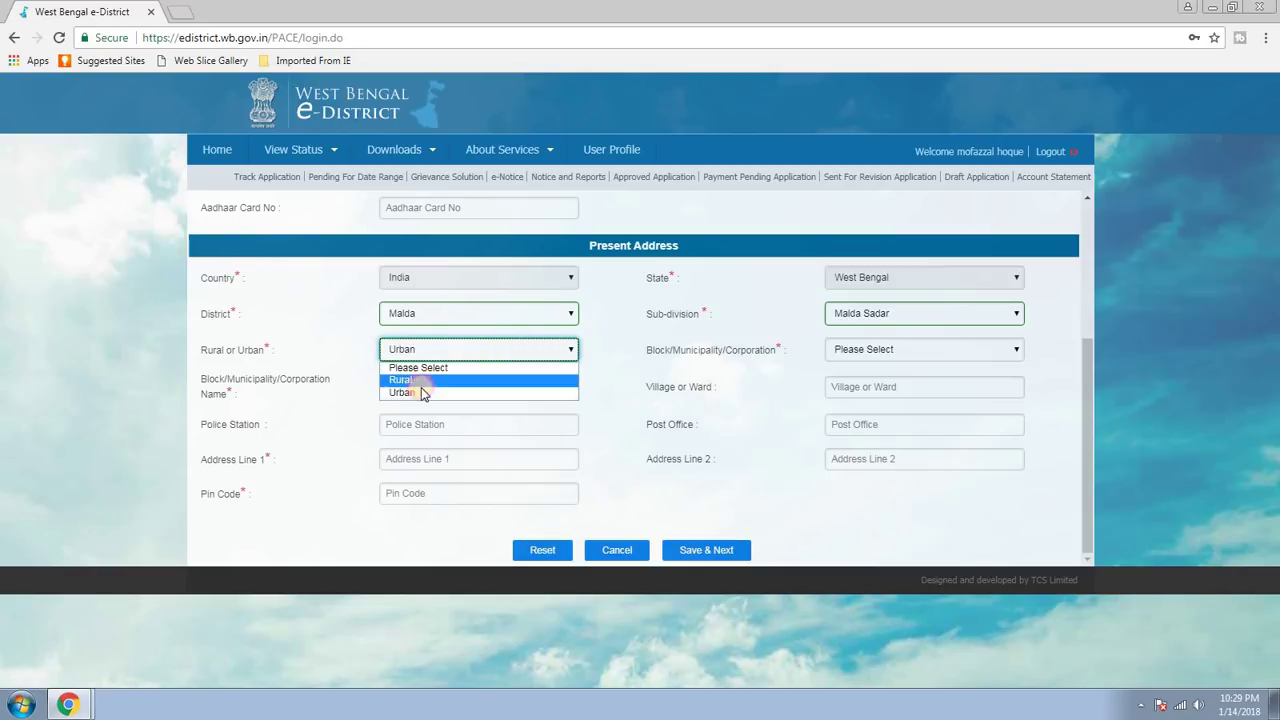
{"action": "left_click", "coordinate": [408, 383]}
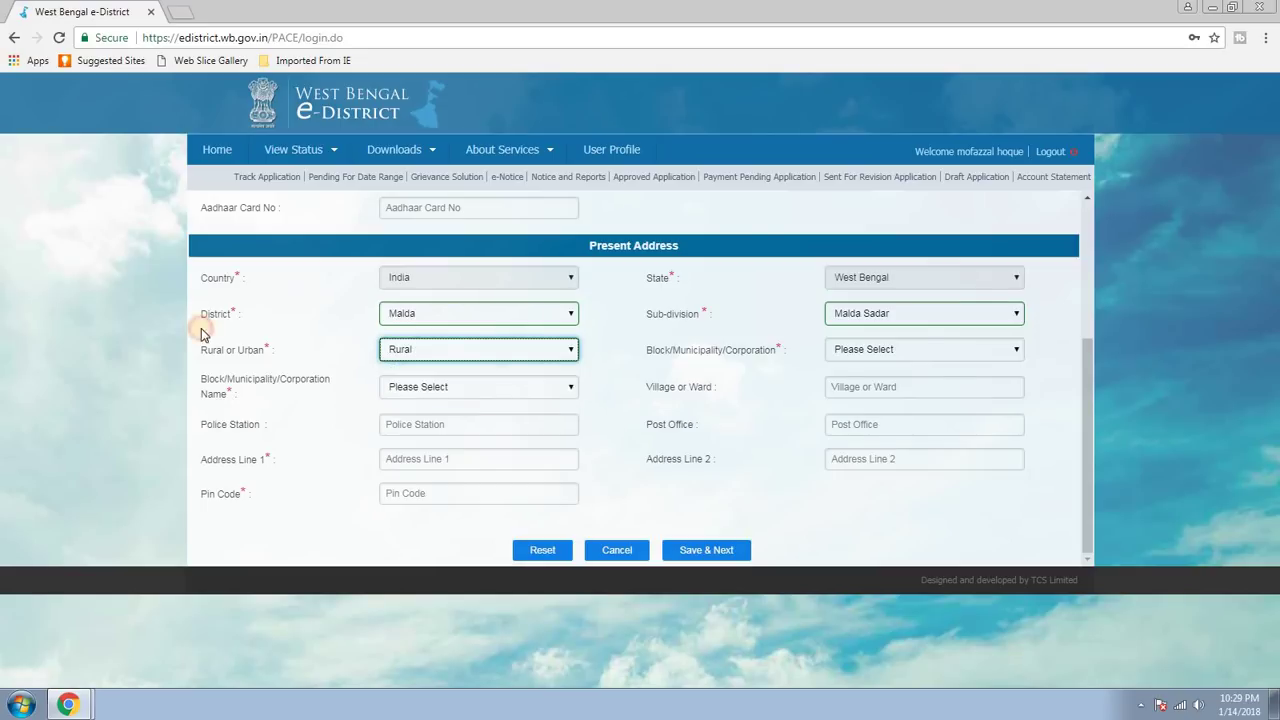
{"action": "left_click", "coordinate": [892, 345]}
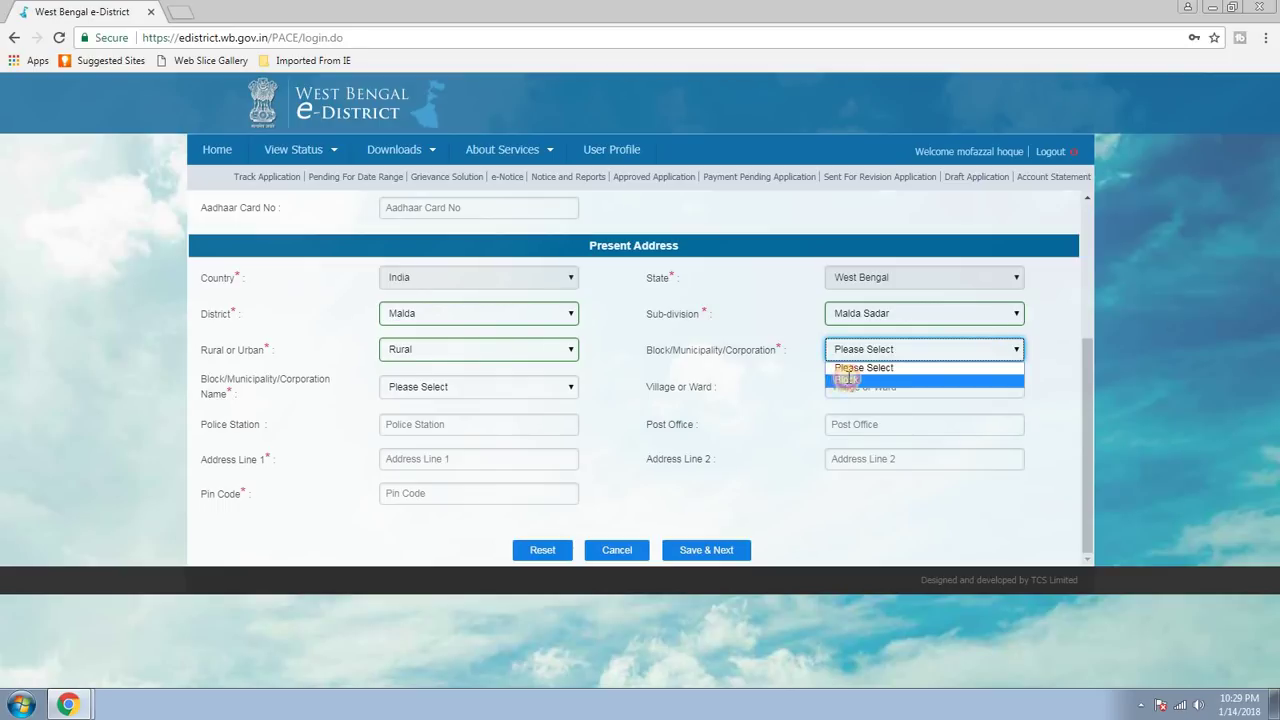
{"action": "left_click", "coordinate": [846, 379]}
{"action": "left_click", "coordinate": [977, 351]}
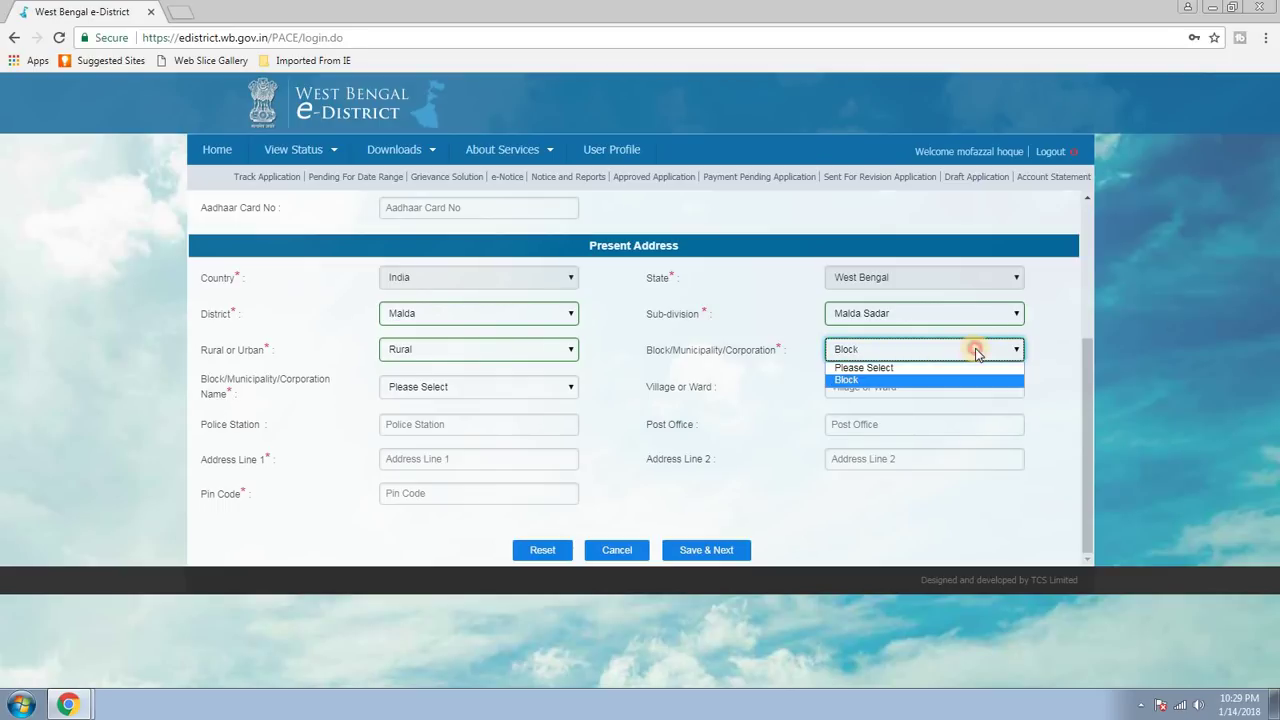
{"action": "left_click", "coordinate": [840, 379]}
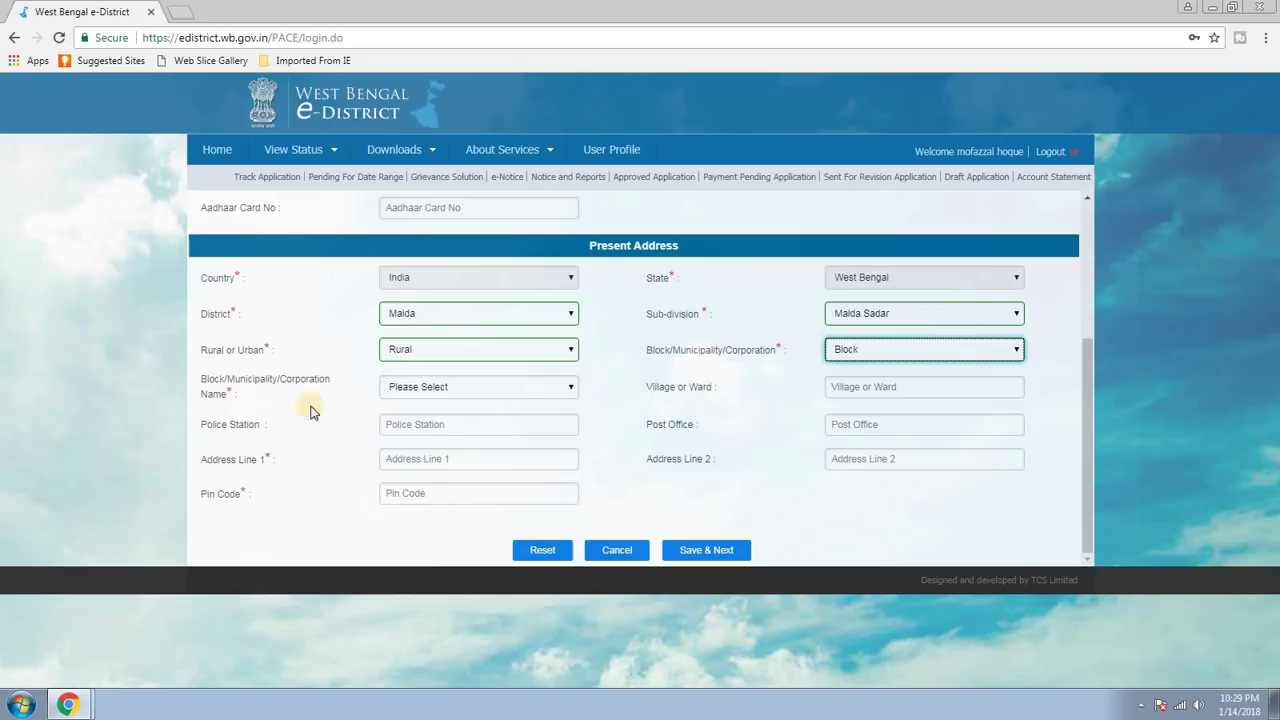
{"action": "left_click", "coordinate": [532, 391]}
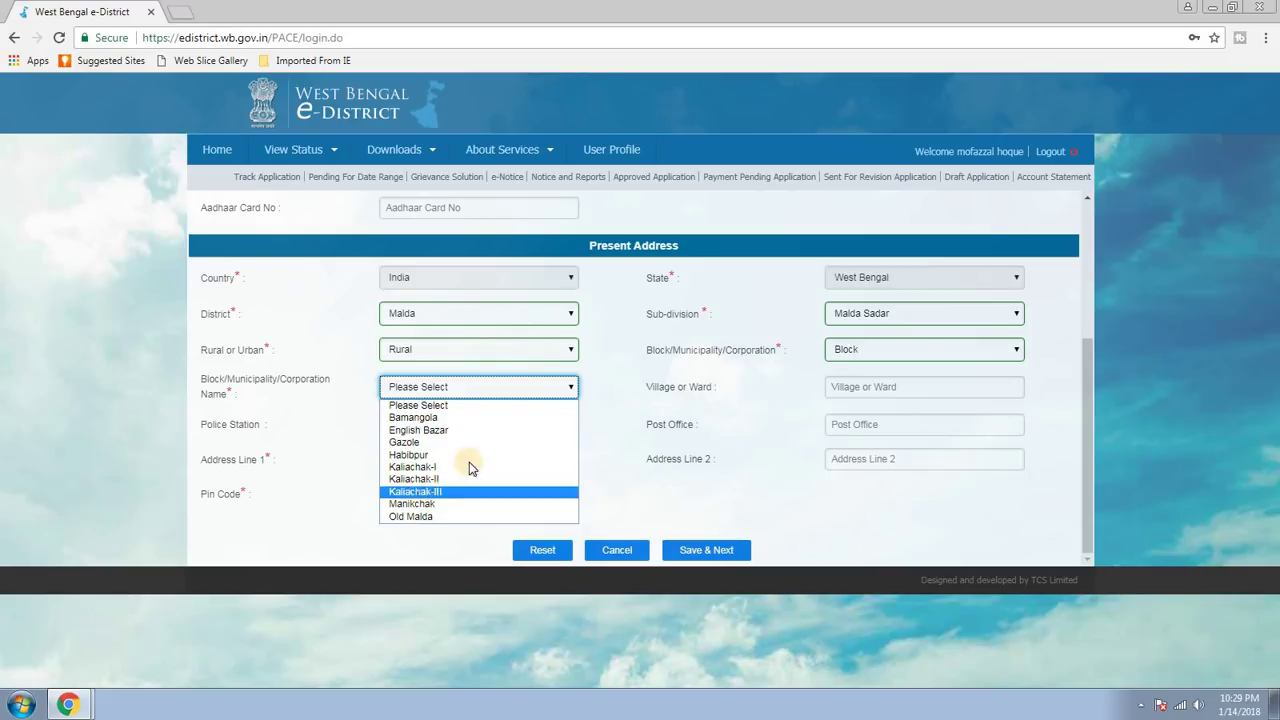
{"action": "left_click", "coordinate": [414, 491]}
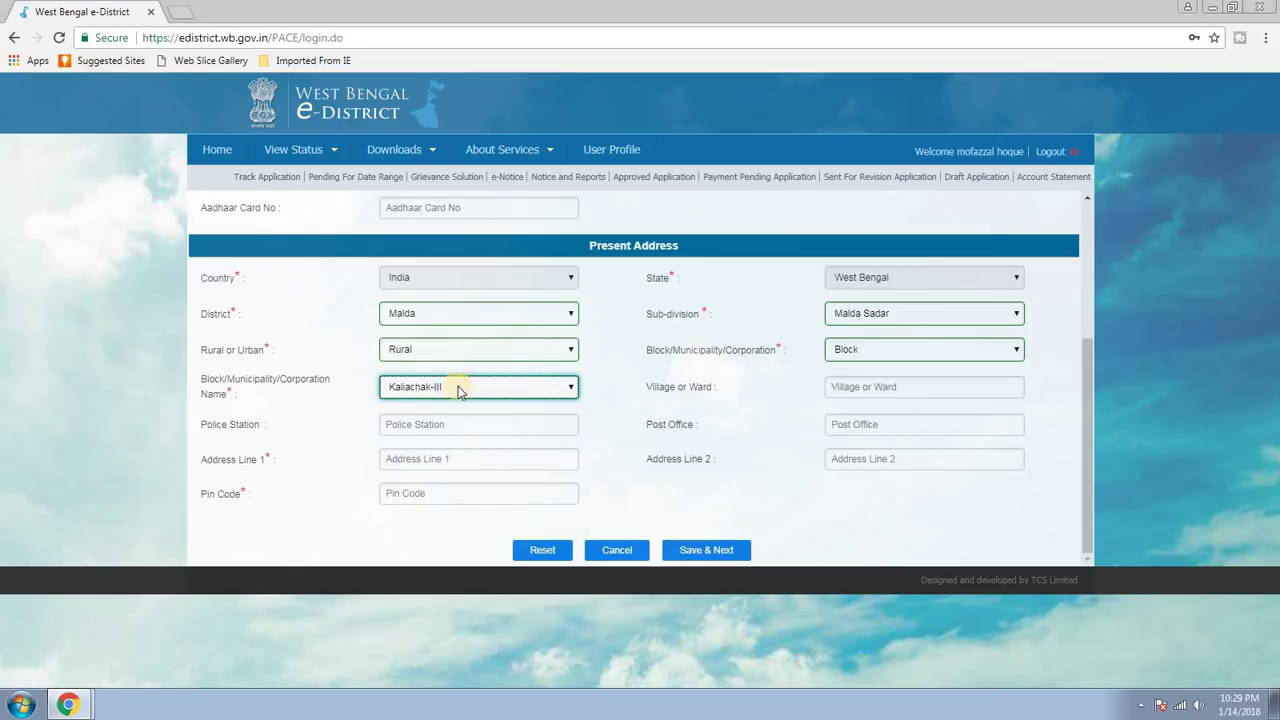
Enter the first address line and pin code, then Save & Next.
{"action": "left_click", "coordinate": [908, 387]}
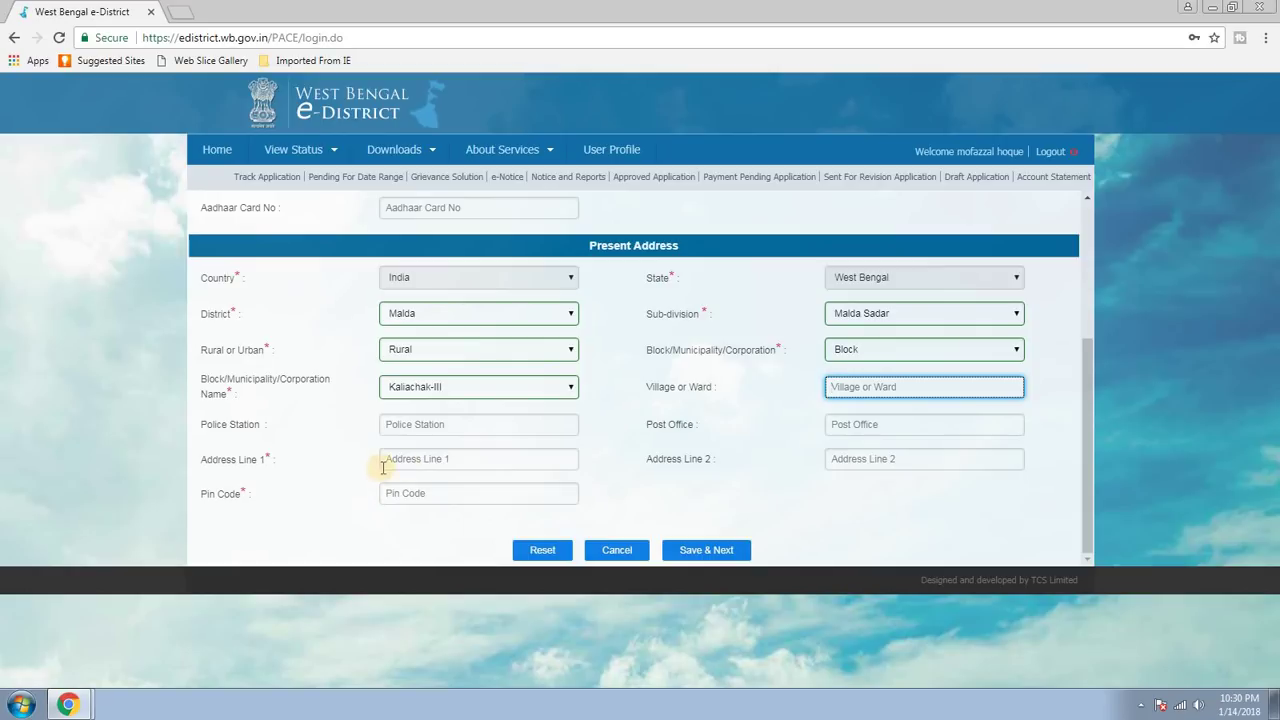
{"action": "left_click", "coordinate": [440, 459]}
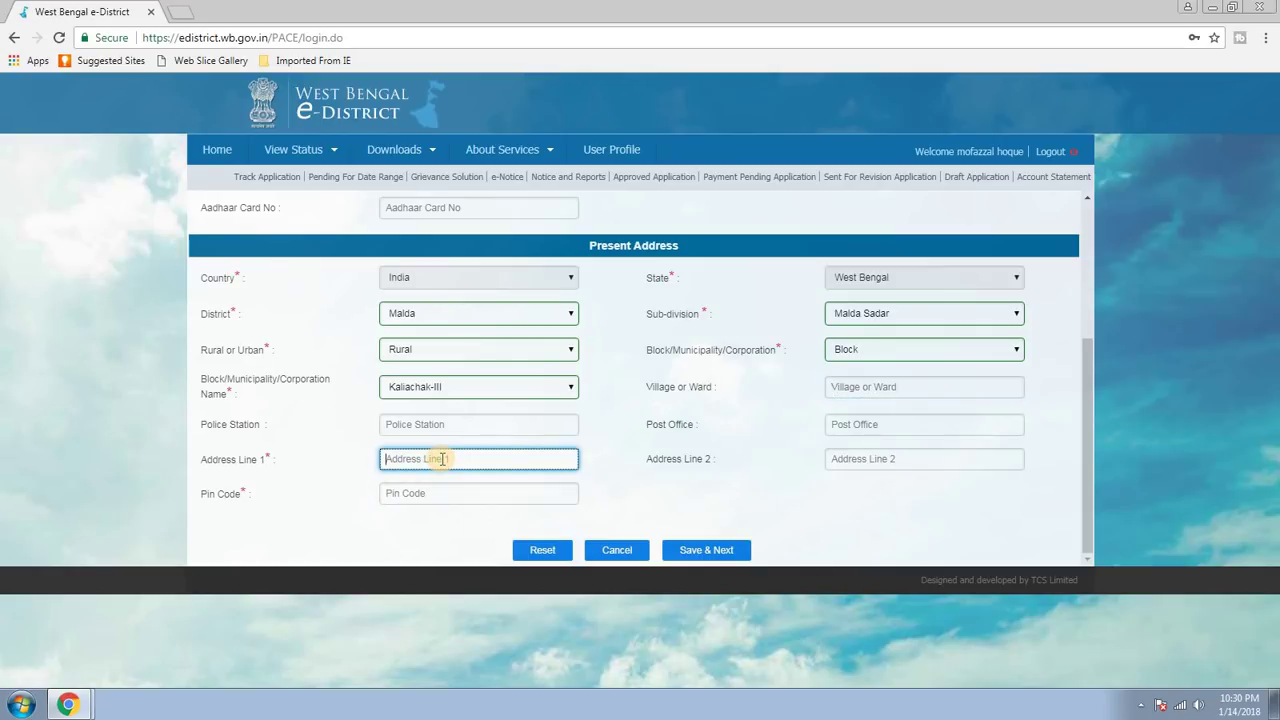
{"action": "type", "text": "VJHJGHGS-GHGASH"}
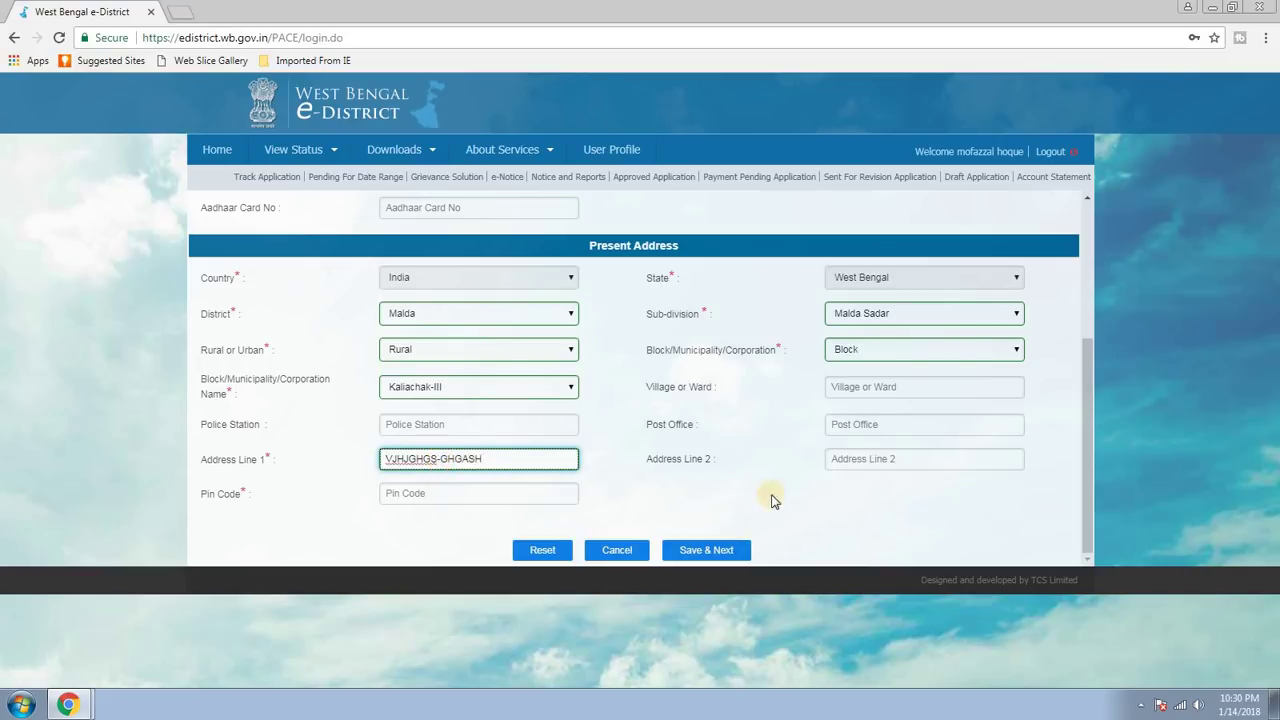
{"action": "left_click", "coordinate": [790, 488]}
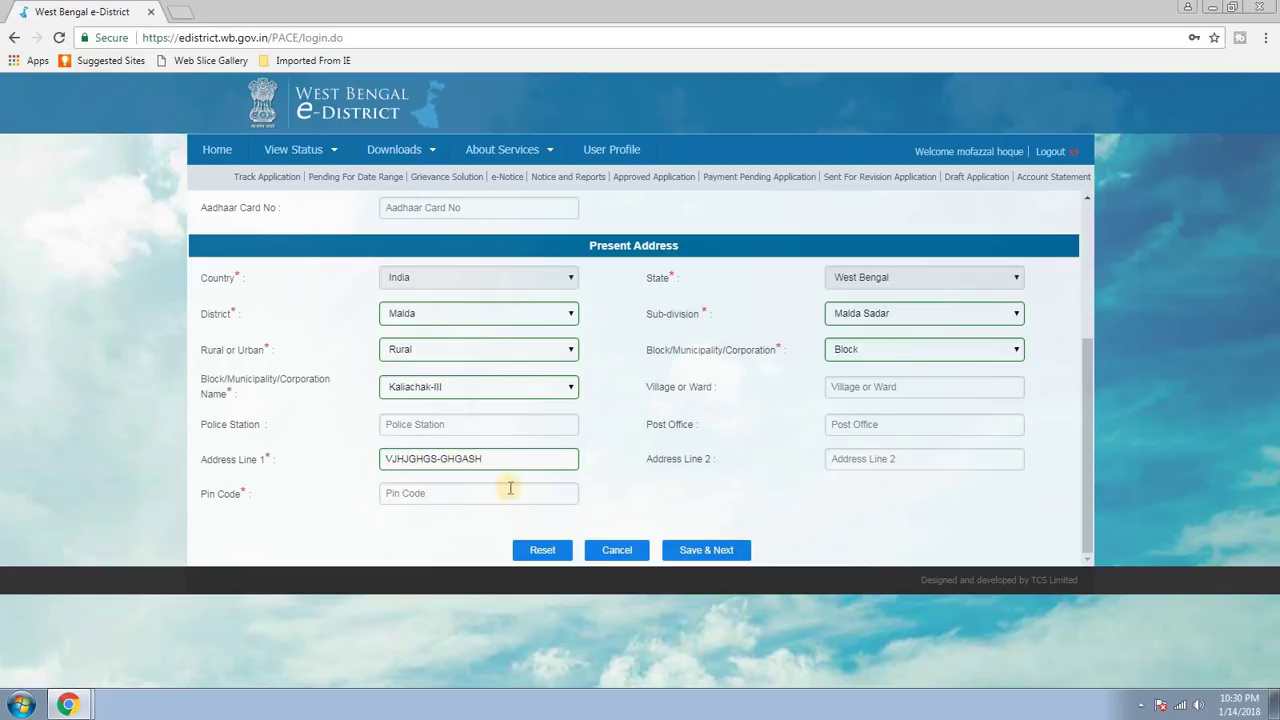
{"action": "left_click", "coordinate": [410, 497]}
{"action": "type", "text": "73"}
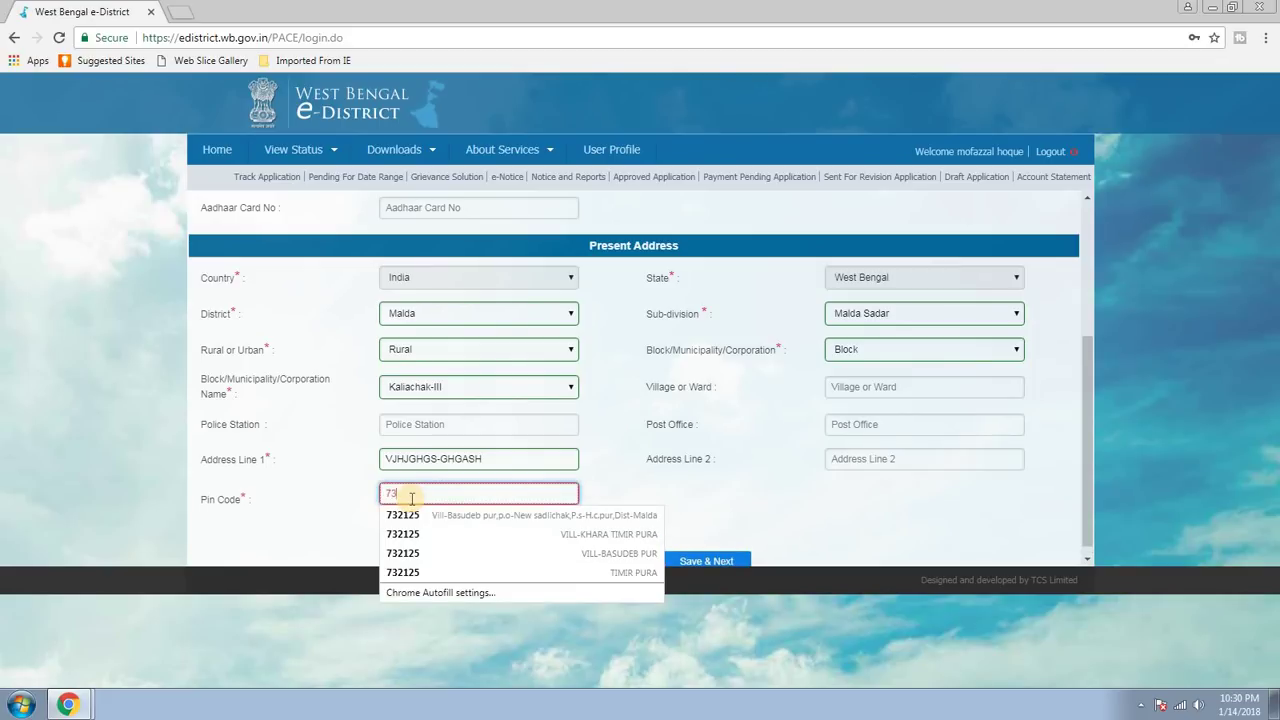
{"action": "type", "text": "2125"}
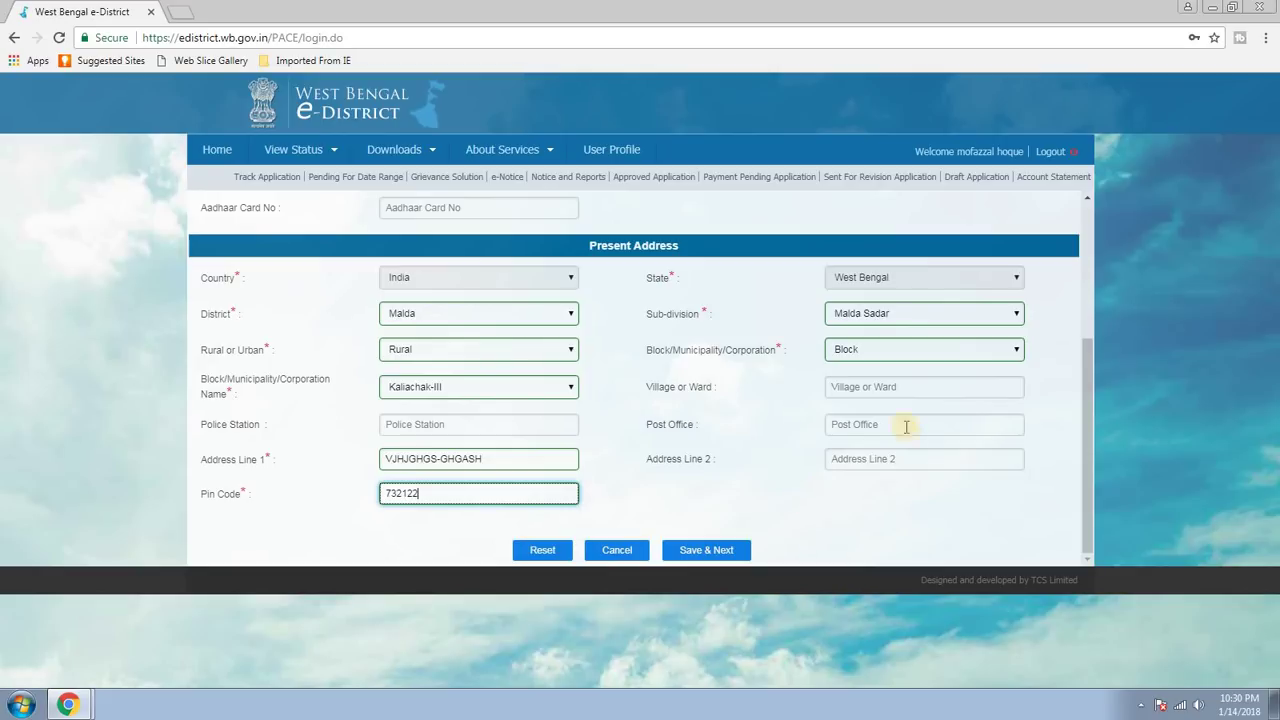
{"action": "left_click", "coordinate": [705, 555]}
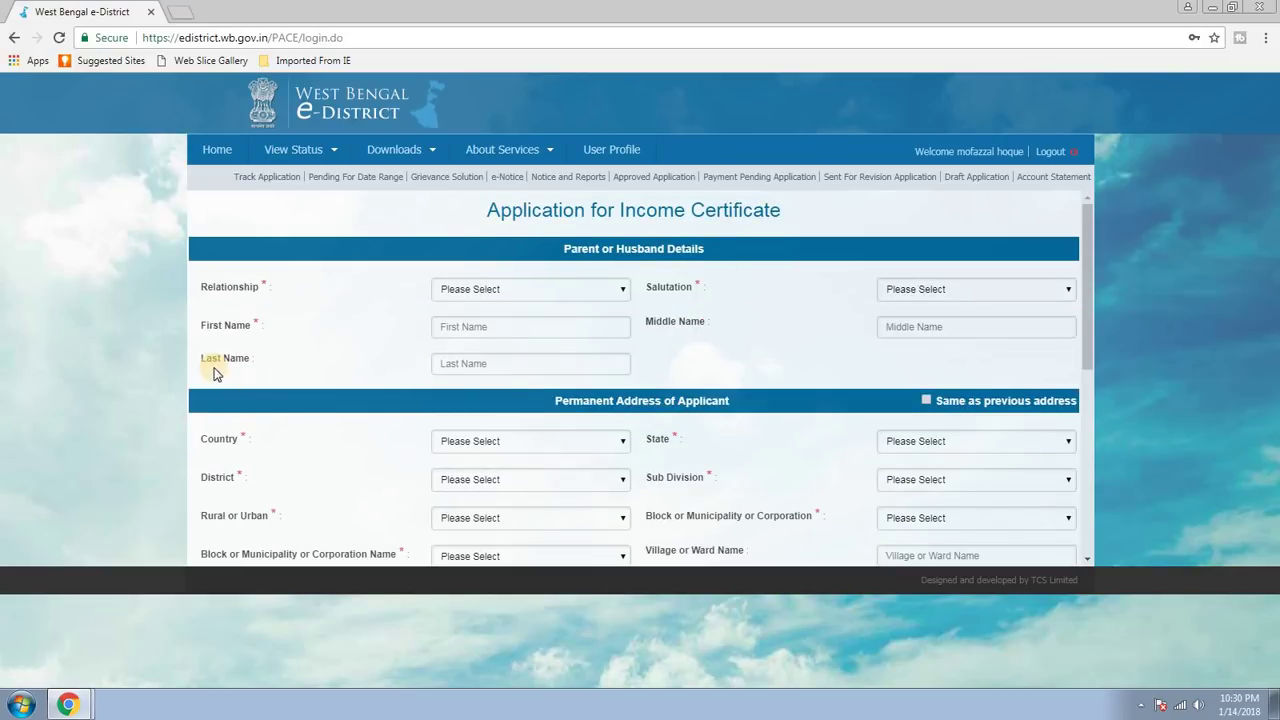
Set relationship to Father with salutation Mr. and enter the father's first name.
{"action": "scroll", "coordinate": [865, 308], "scroll_direction": "down", "scroll_amount": 3}
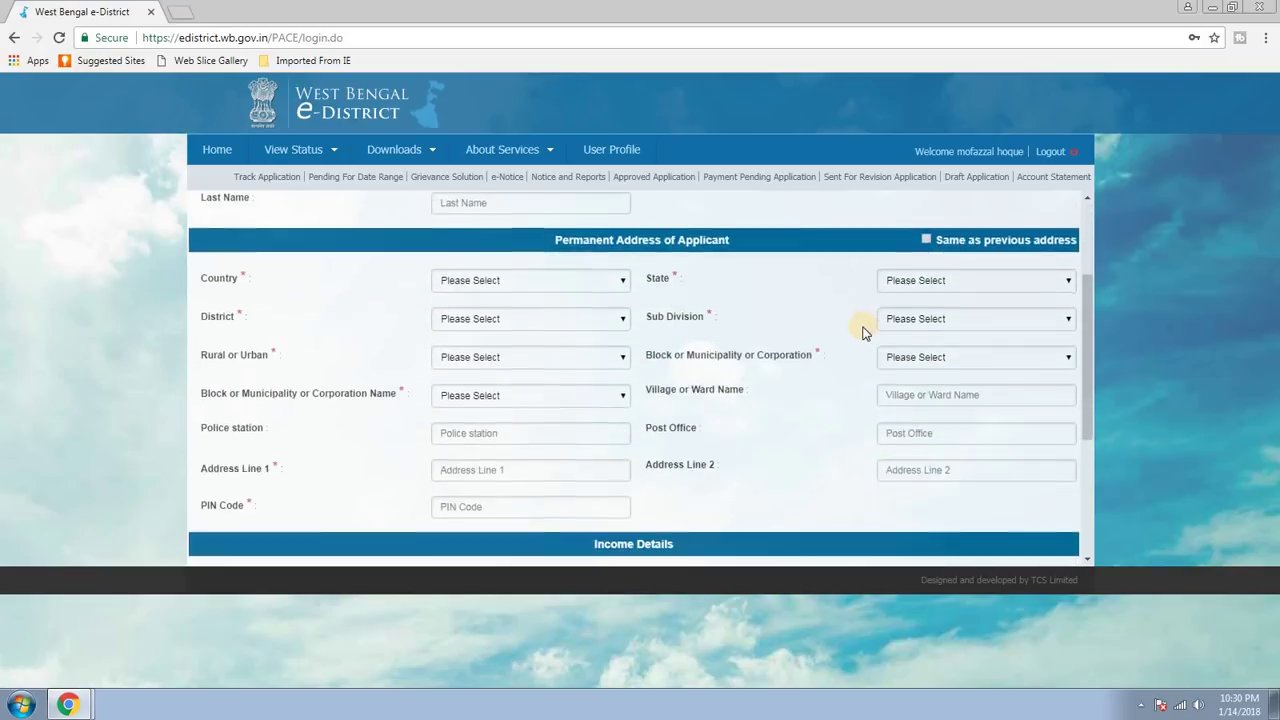
{"action": "scroll", "coordinate": [850, 332], "scroll_direction": "up", "scroll_amount": 3}
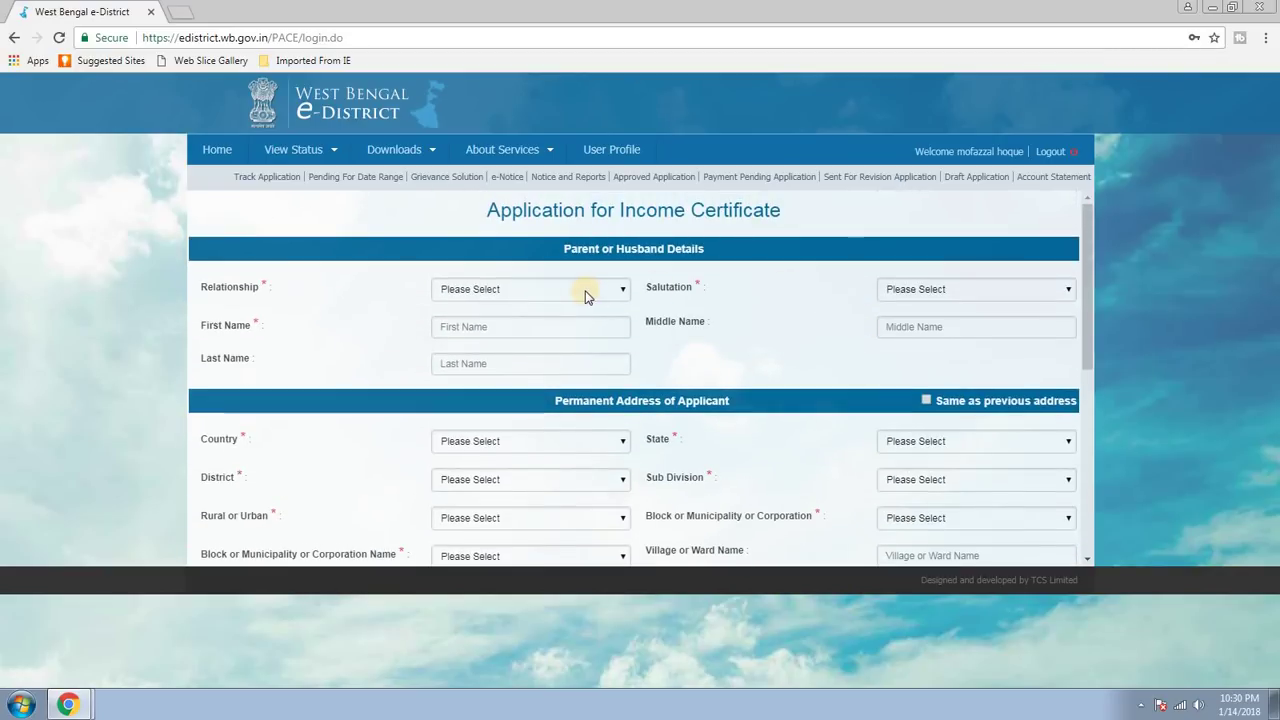
{"action": "left_click", "coordinate": [606, 292]}
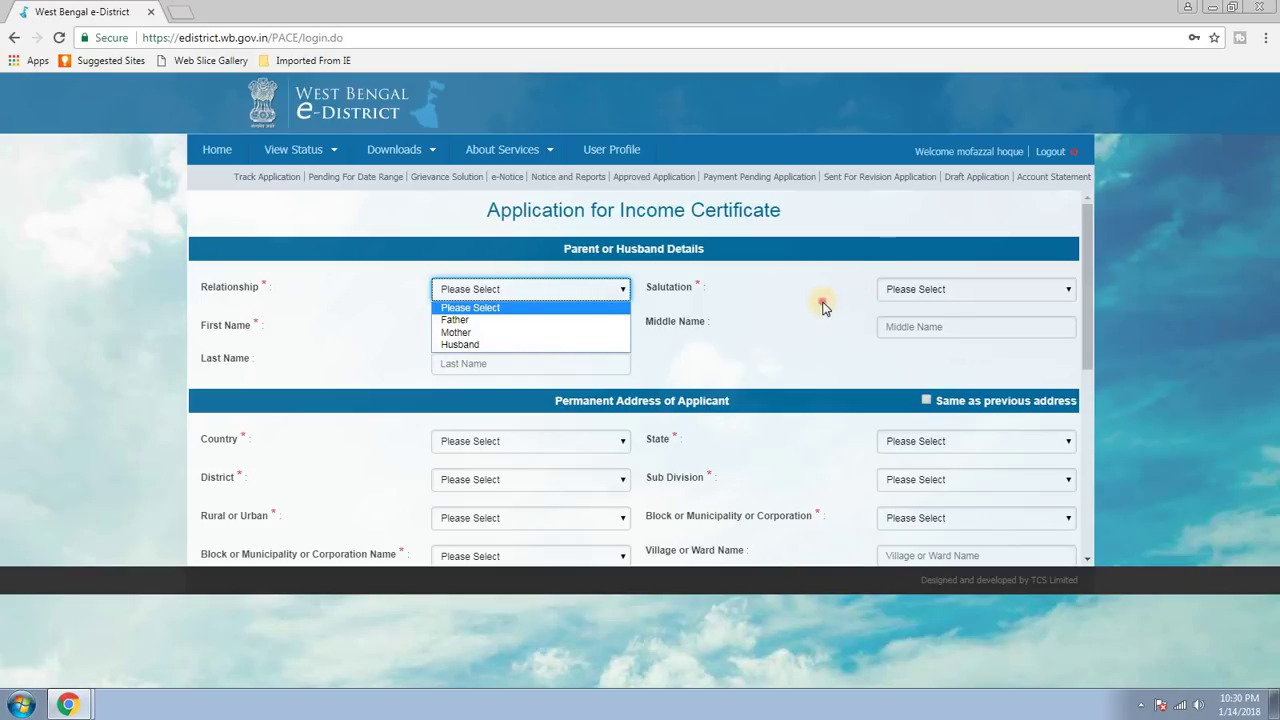
{"action": "left_click", "coordinate": [866, 276]}
{"action": "left_click", "coordinate": [610, 291]}
{"action": "left_click", "coordinate": [470, 322]}
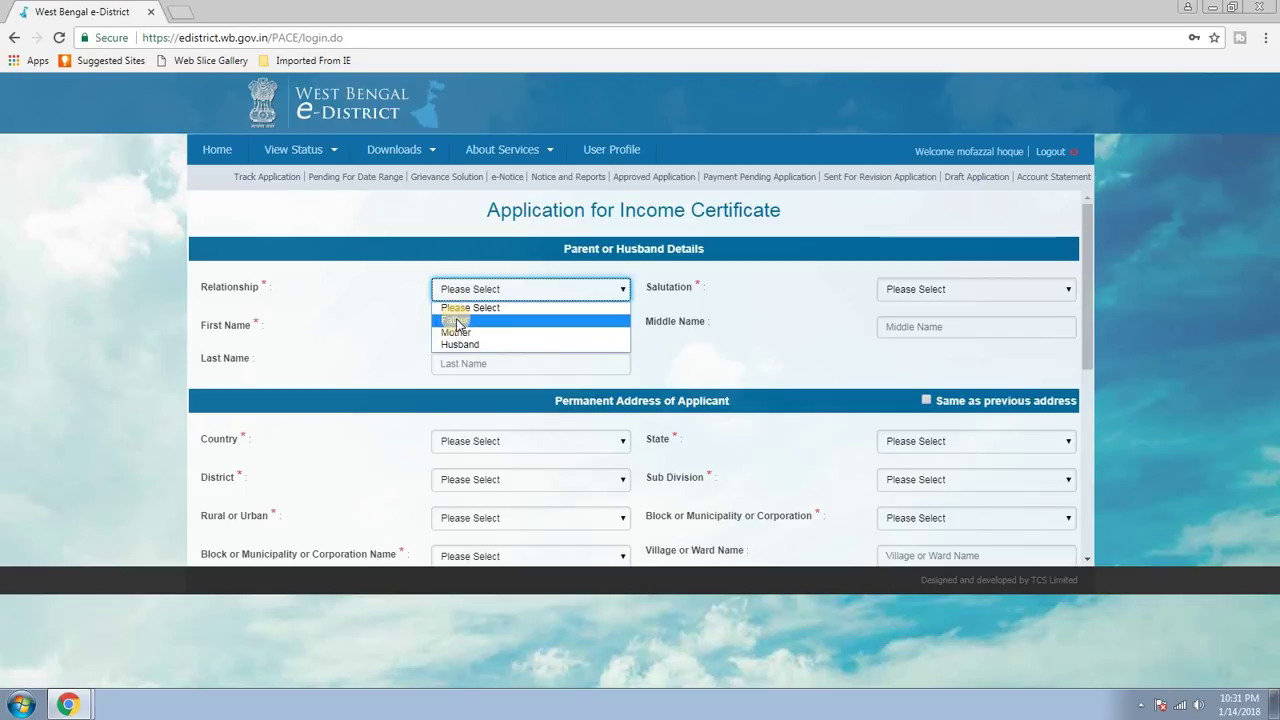
{"action": "left_click", "coordinate": [458, 323]}
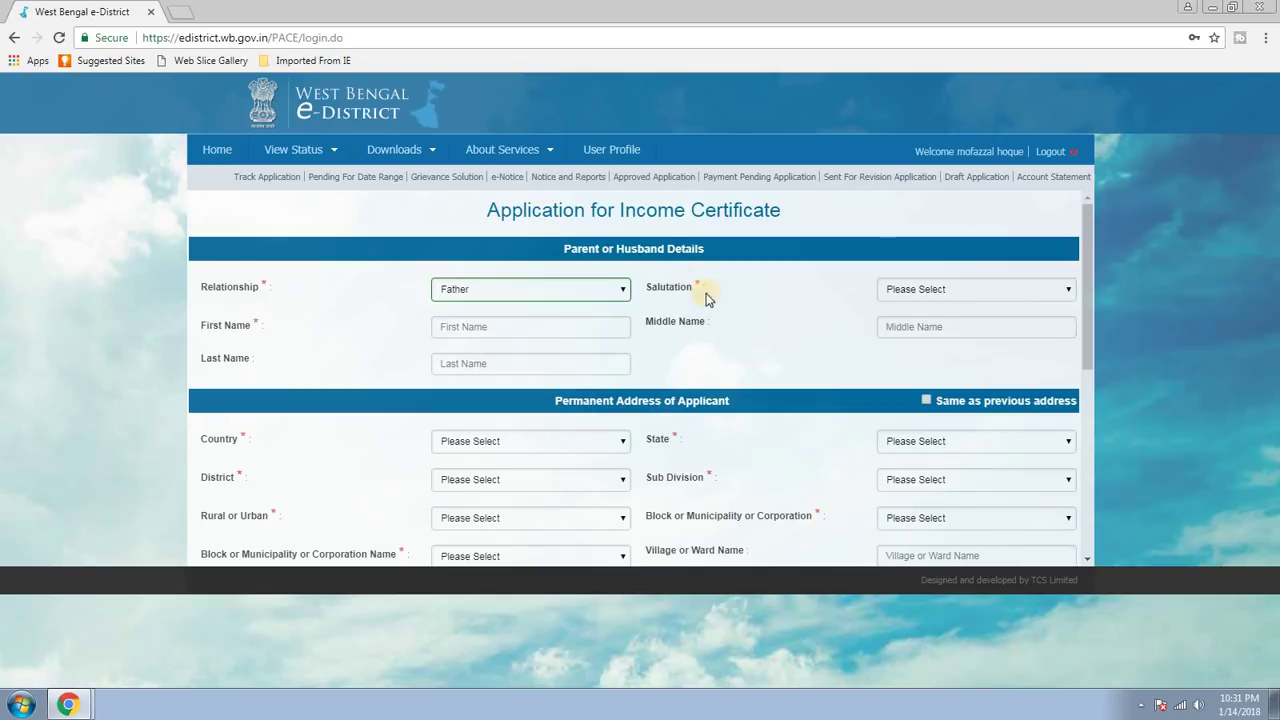
{"action": "left_click", "coordinate": [965, 292]}
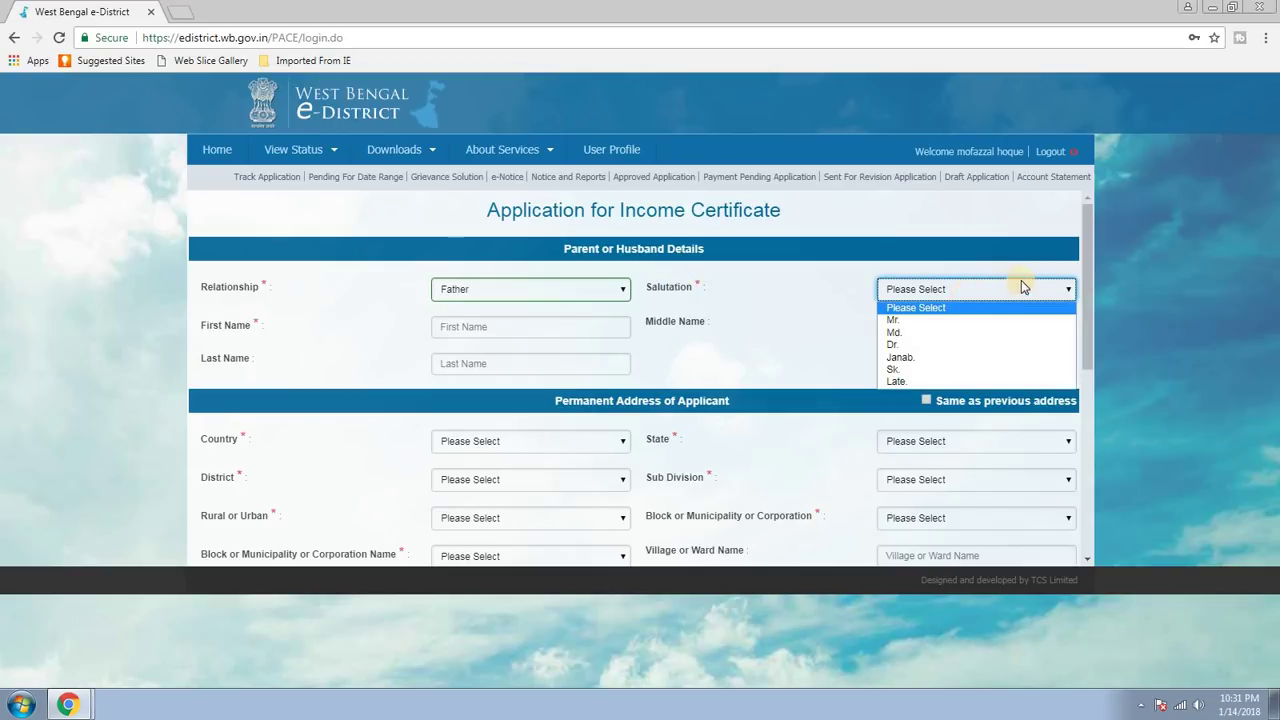
{"action": "left_click", "coordinate": [893, 320]}
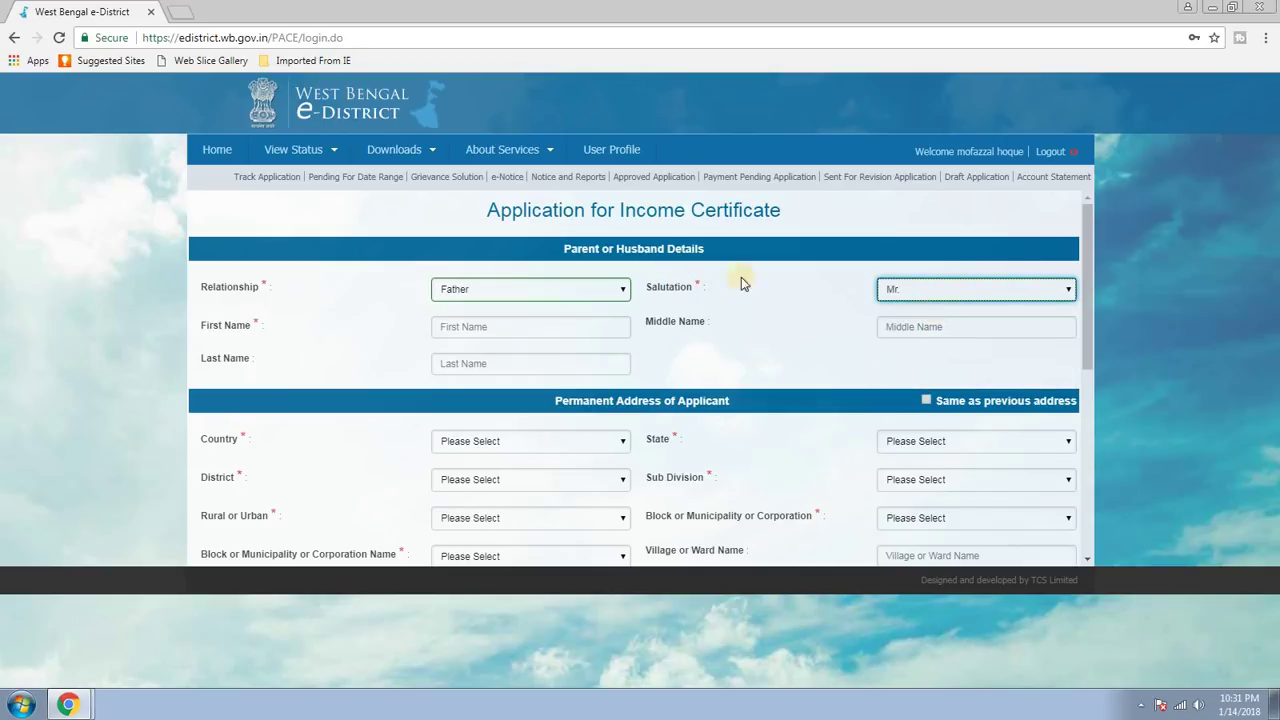
{"action": "left_click", "coordinate": [504, 328]}
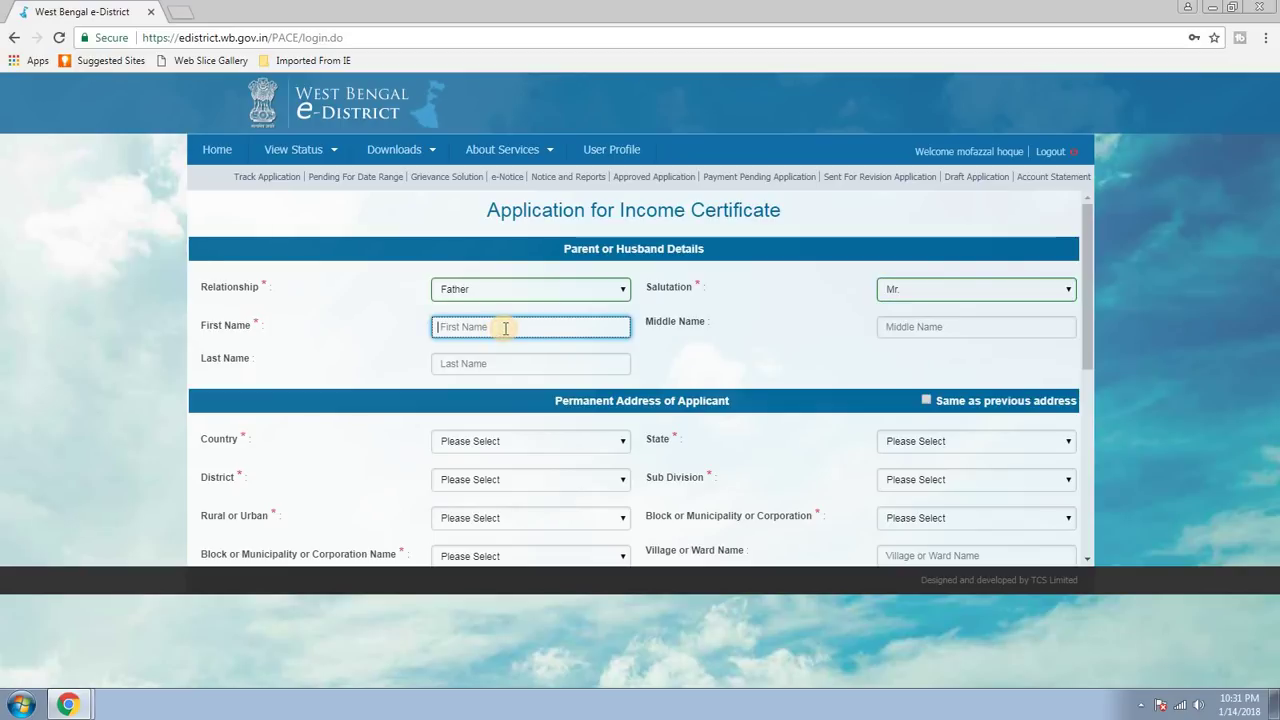
{"action": "type", "text": "Mn"}
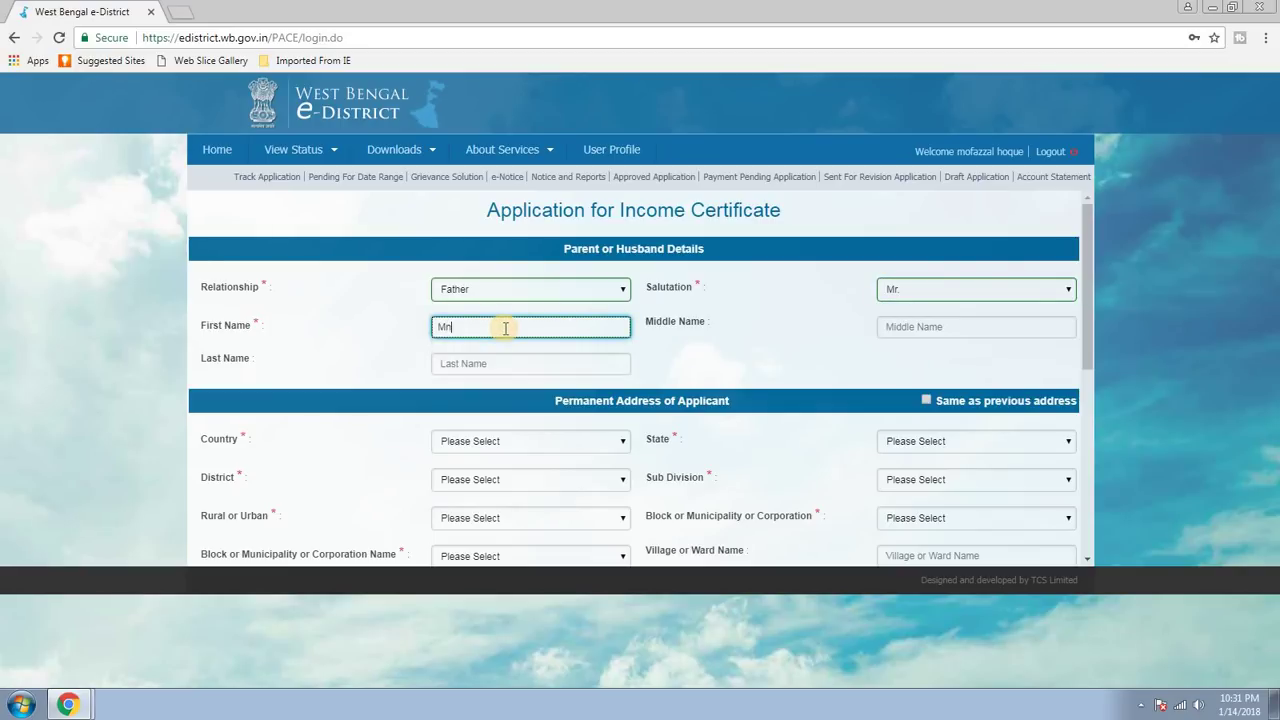
{"action": "type", "text": "jhusqas"}
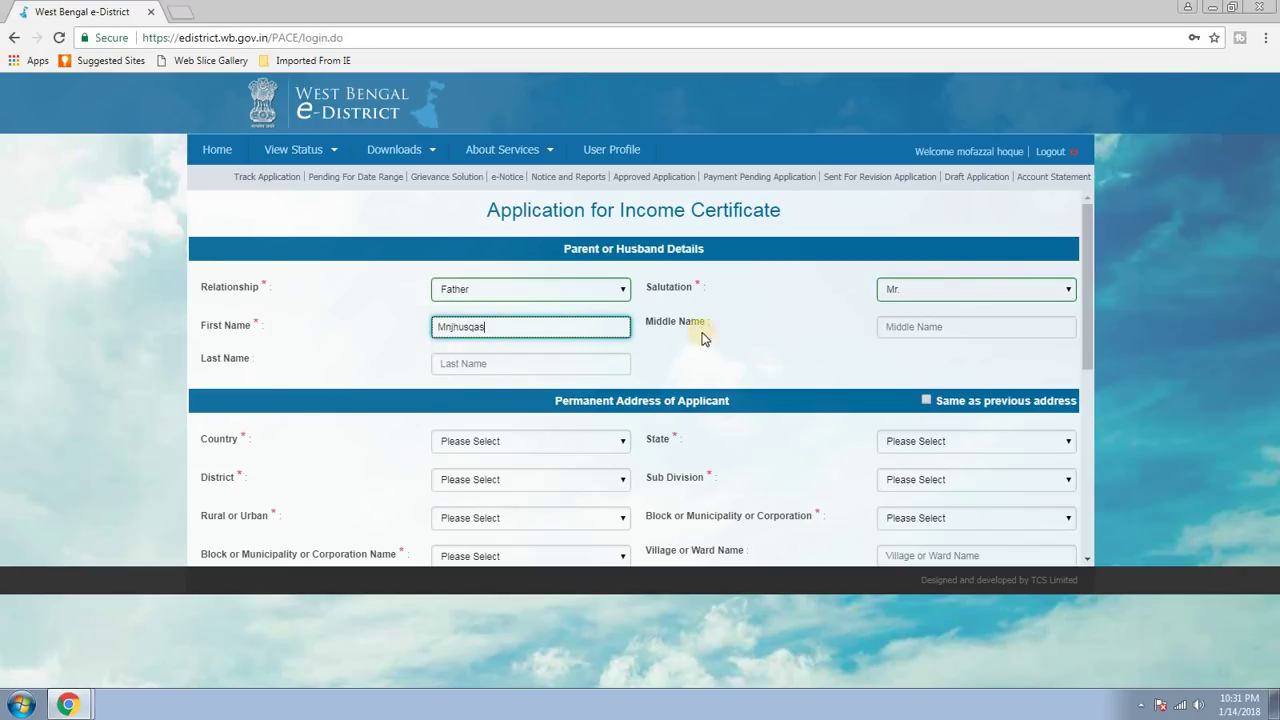
{"action": "scroll", "coordinate": [712, 386], "scroll_direction": "down", "scroll_amount": 1}
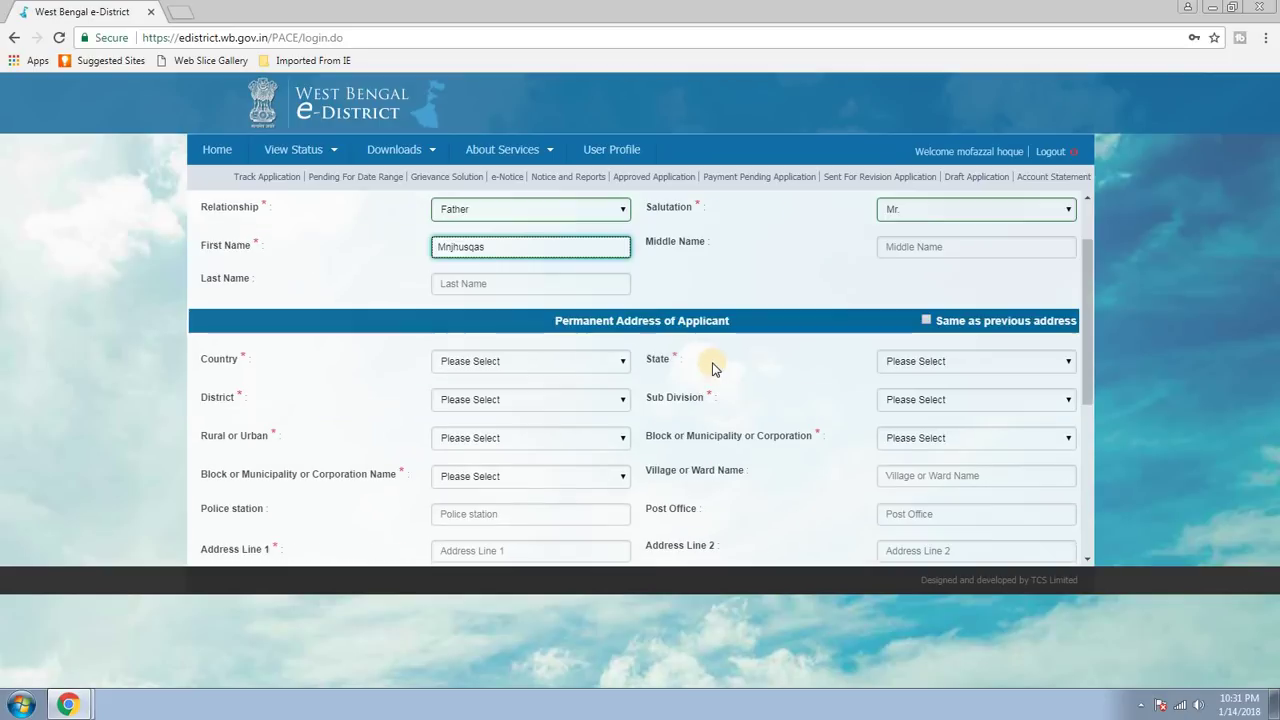
Set the permanent address to India, West Bengal, Malda district, Malda Sadar sub-division.
{"action": "left_click", "coordinate": [578, 362]}
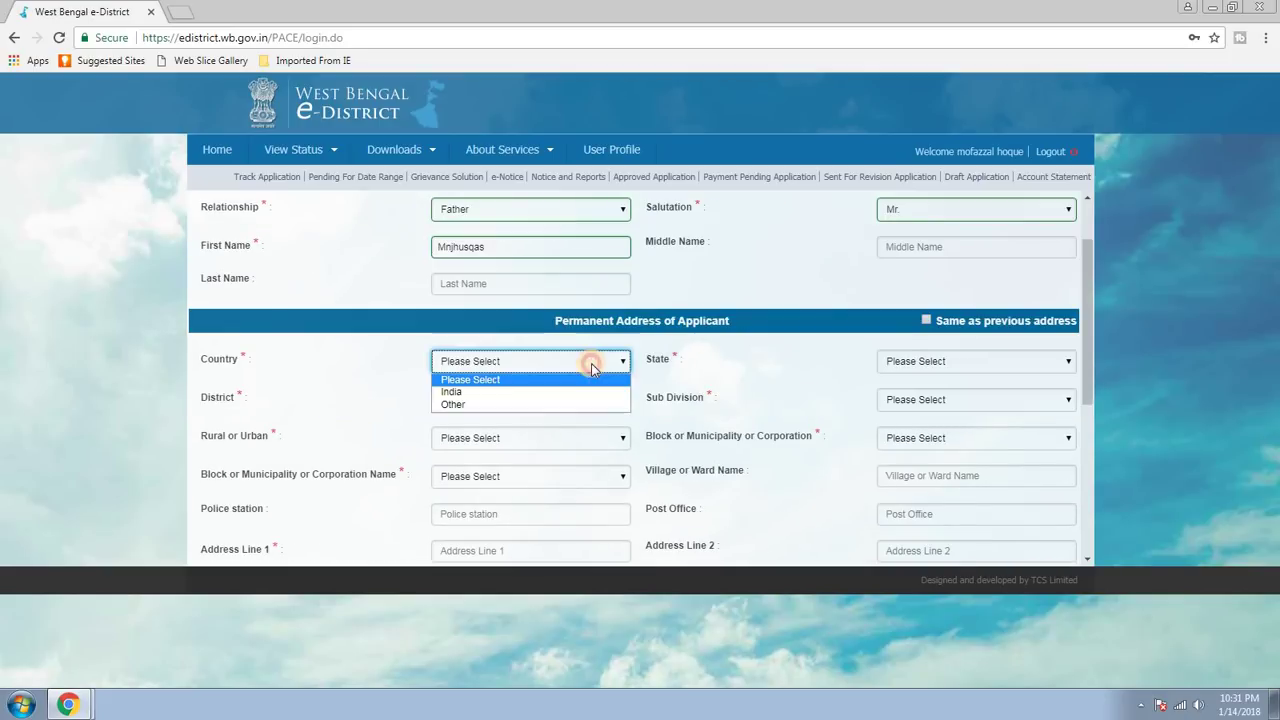
{"action": "left_click", "coordinate": [452, 392]}
{"action": "left_click", "coordinate": [975, 361]}
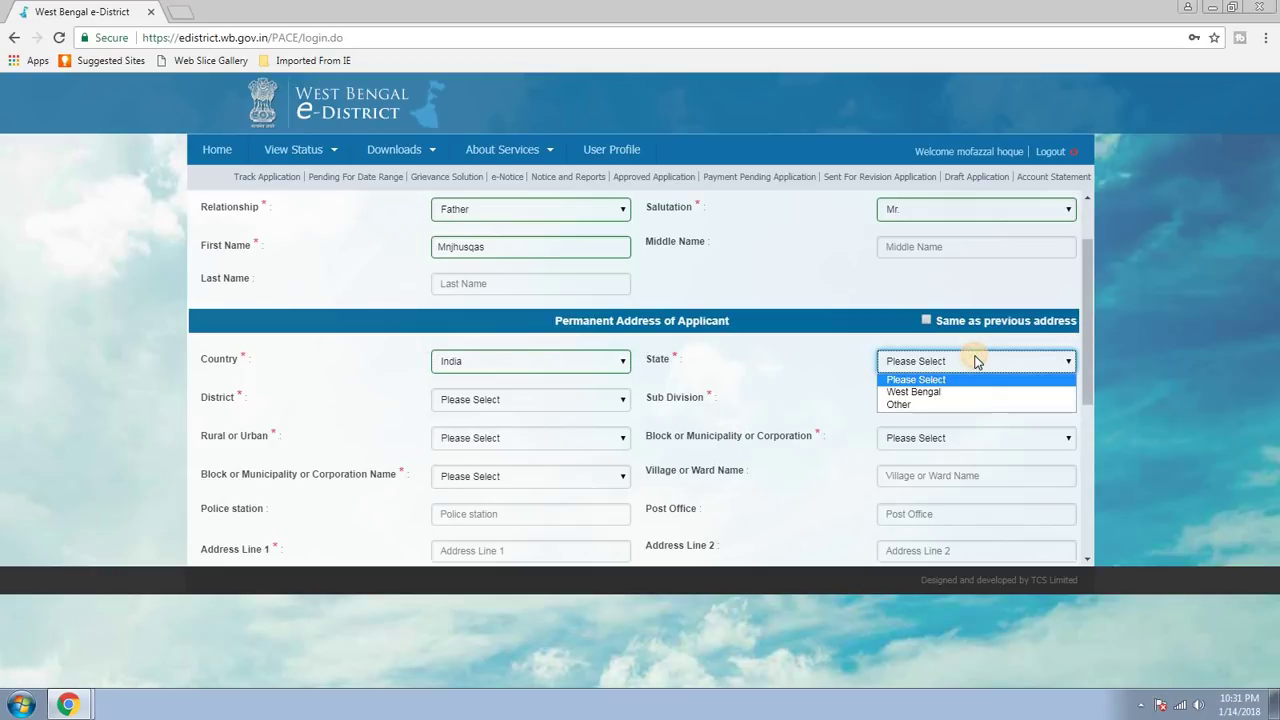
{"action": "left_click", "coordinate": [913, 392]}
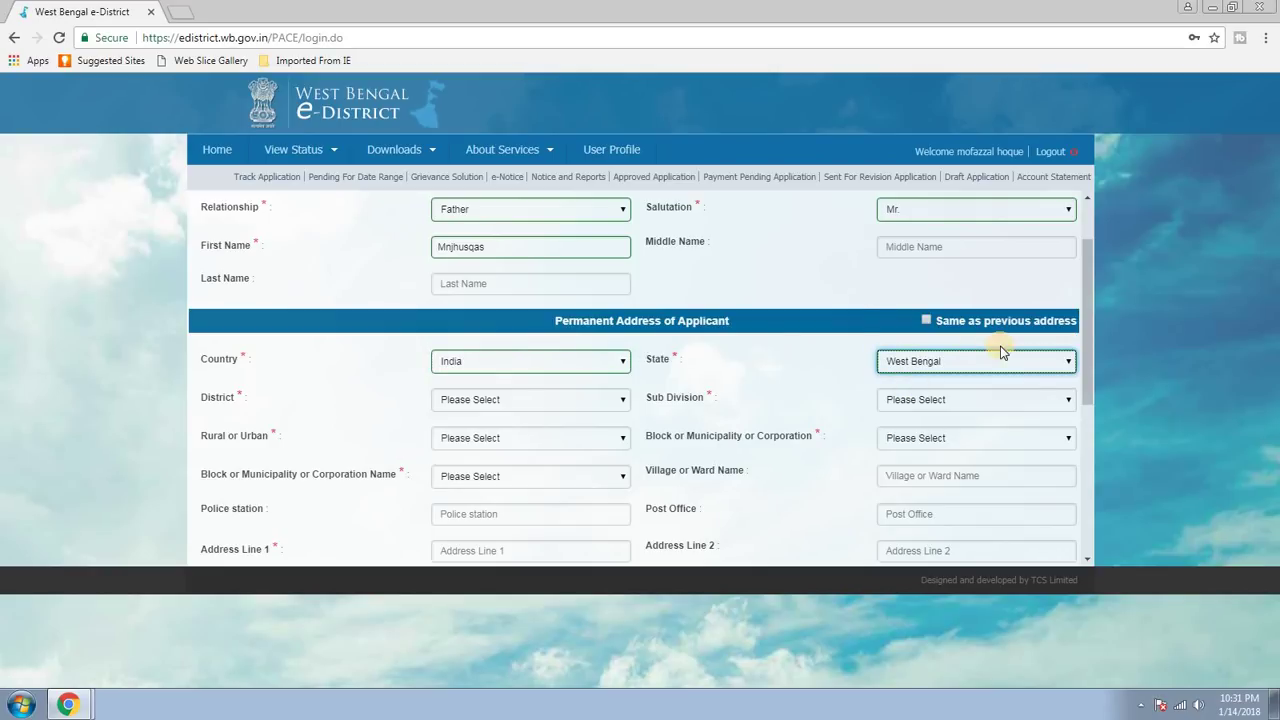
{"action": "left_click", "coordinate": [497, 399]}
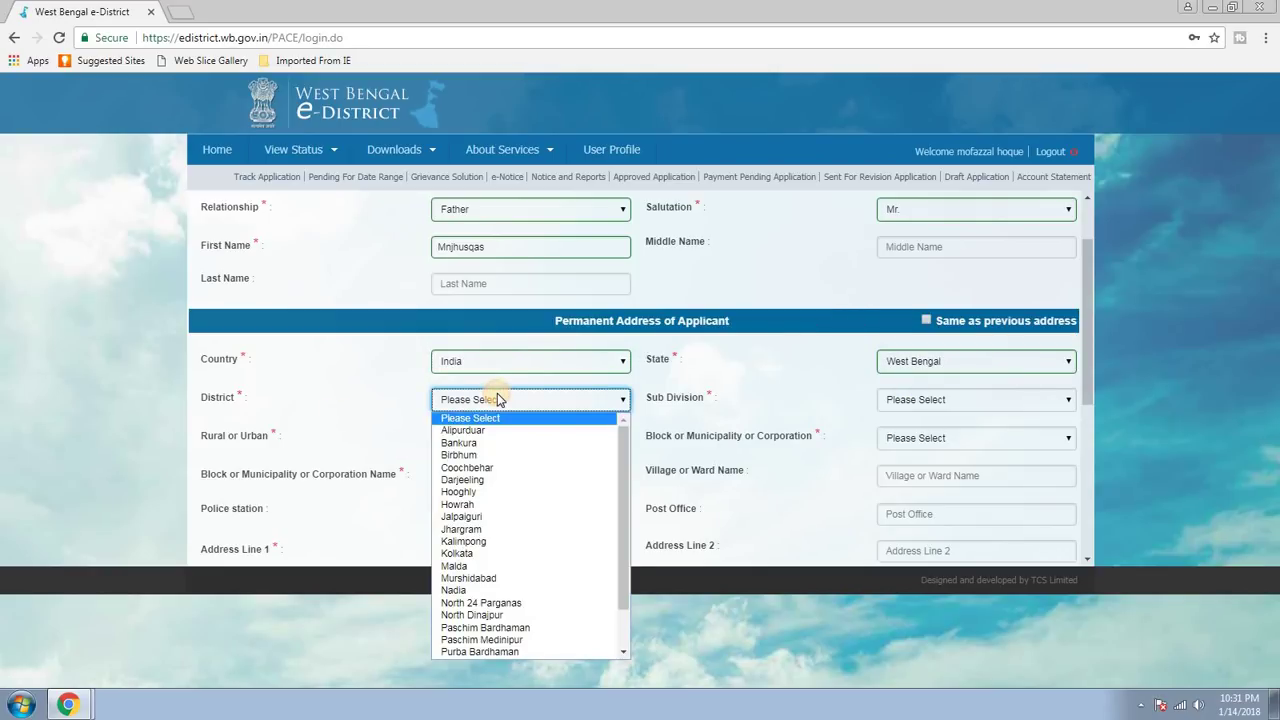
{"action": "key", "text": "m"}
{"action": "key", "text": "Return"}
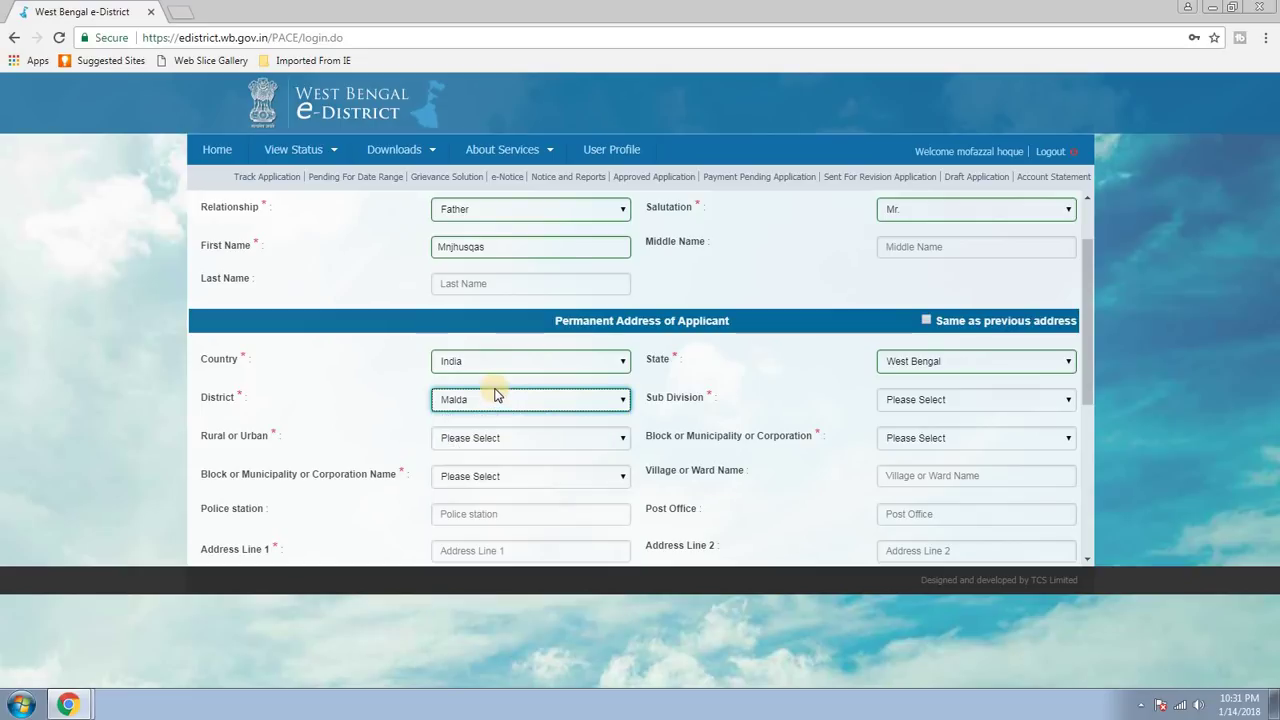
{"action": "left_click", "coordinate": [950, 399]}
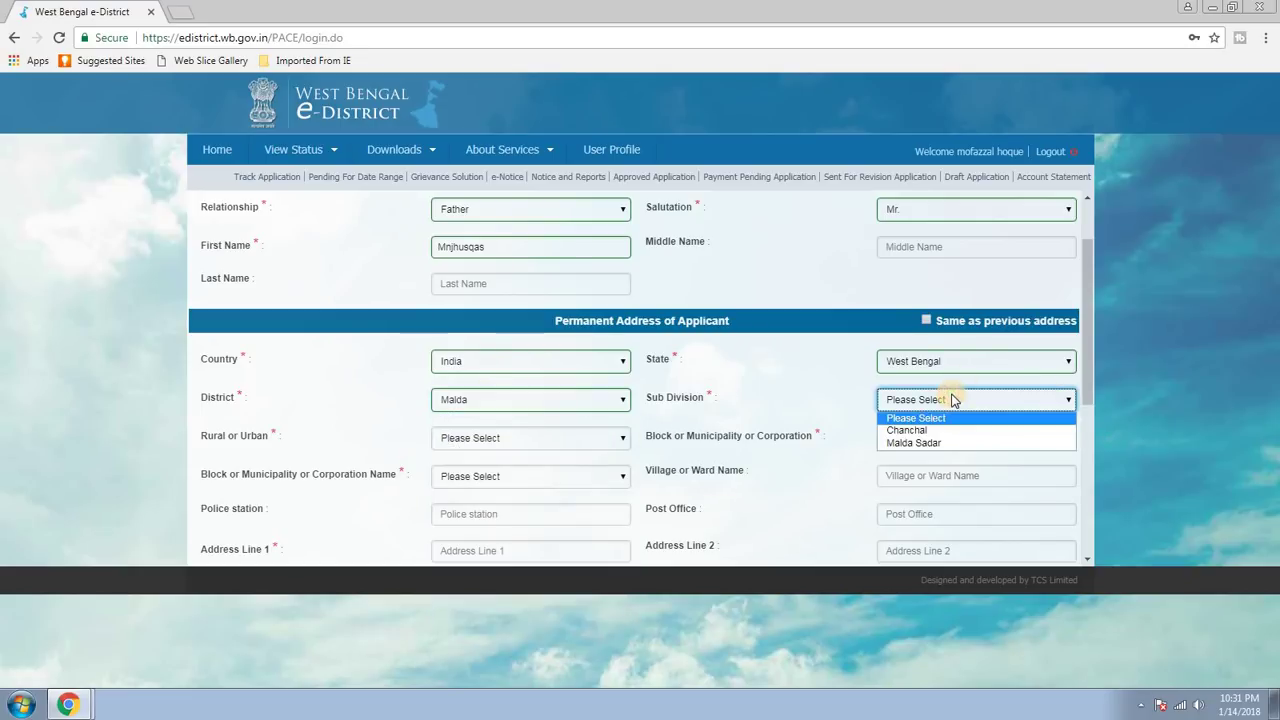
{"action": "left_click", "coordinate": [910, 443]}
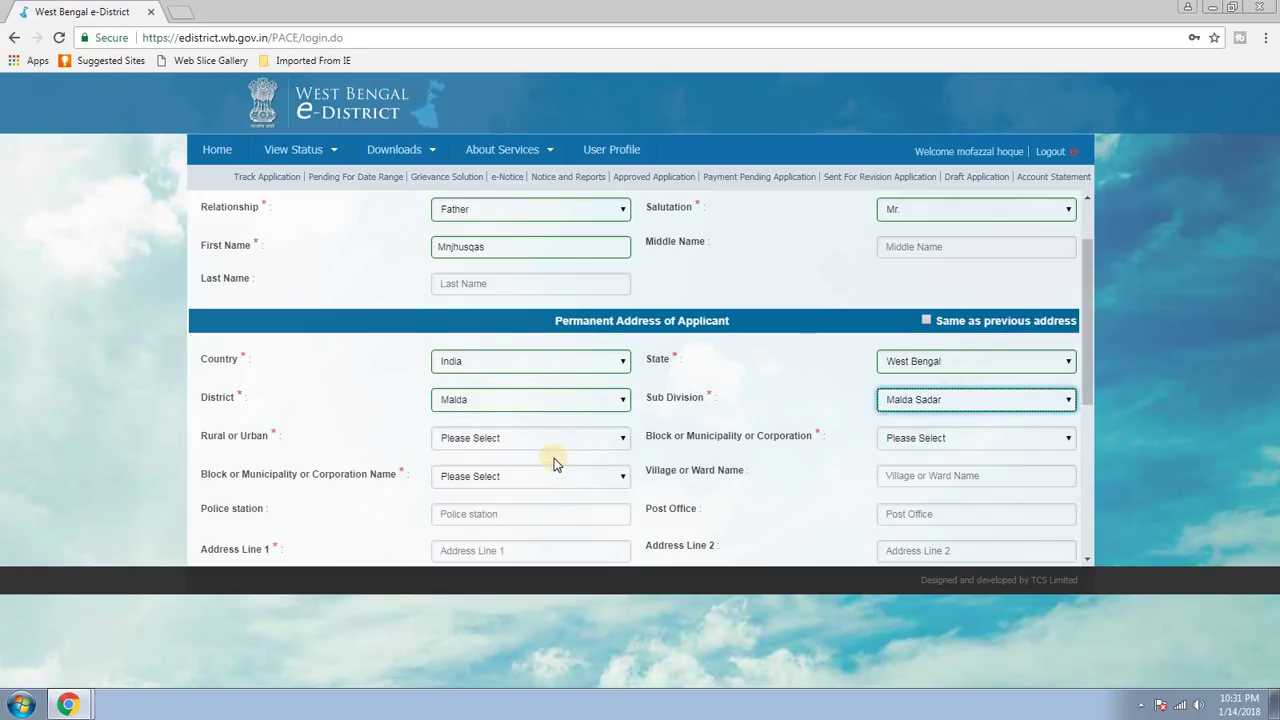
Mark the permanent address Rural, Block type, block Kaliachak-III.
{"action": "scroll", "coordinate": [523, 434], "scroll_direction": "down", "scroll_amount": 1}
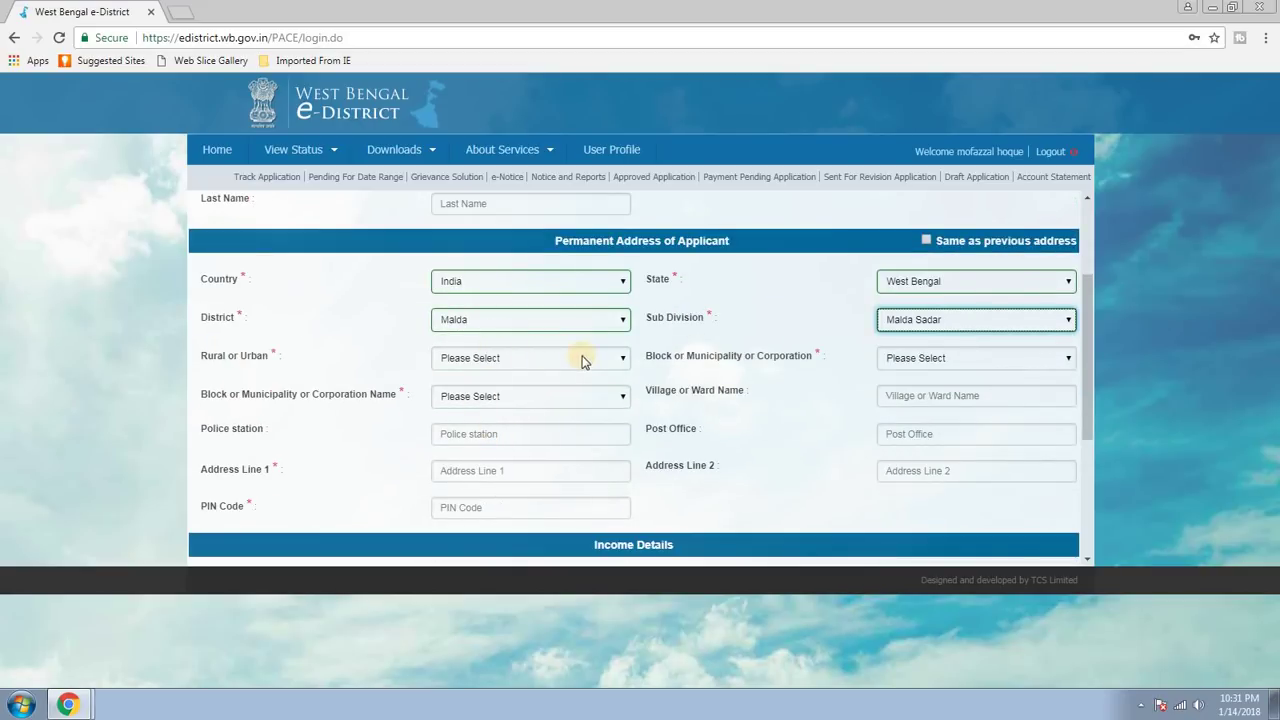
{"action": "left_click", "coordinate": [580, 357]}
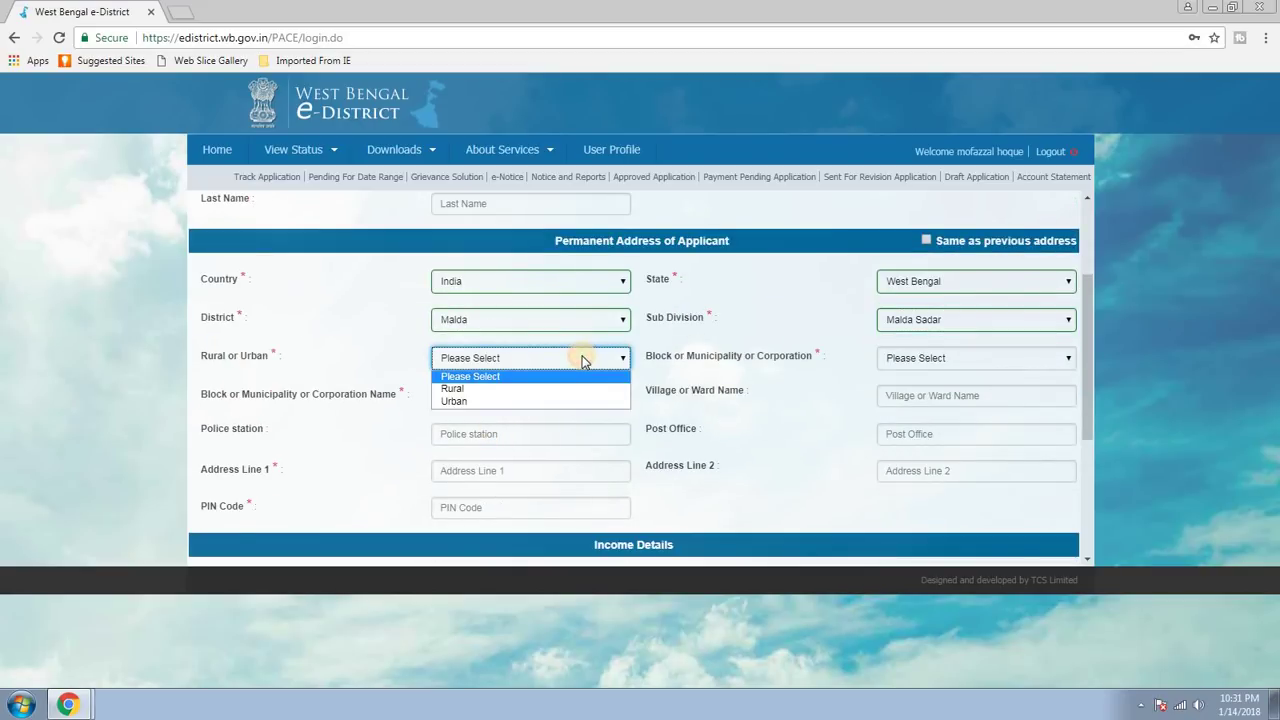
{"action": "left_click", "coordinate": [458, 389]}
{"action": "left_click", "coordinate": [940, 357]}
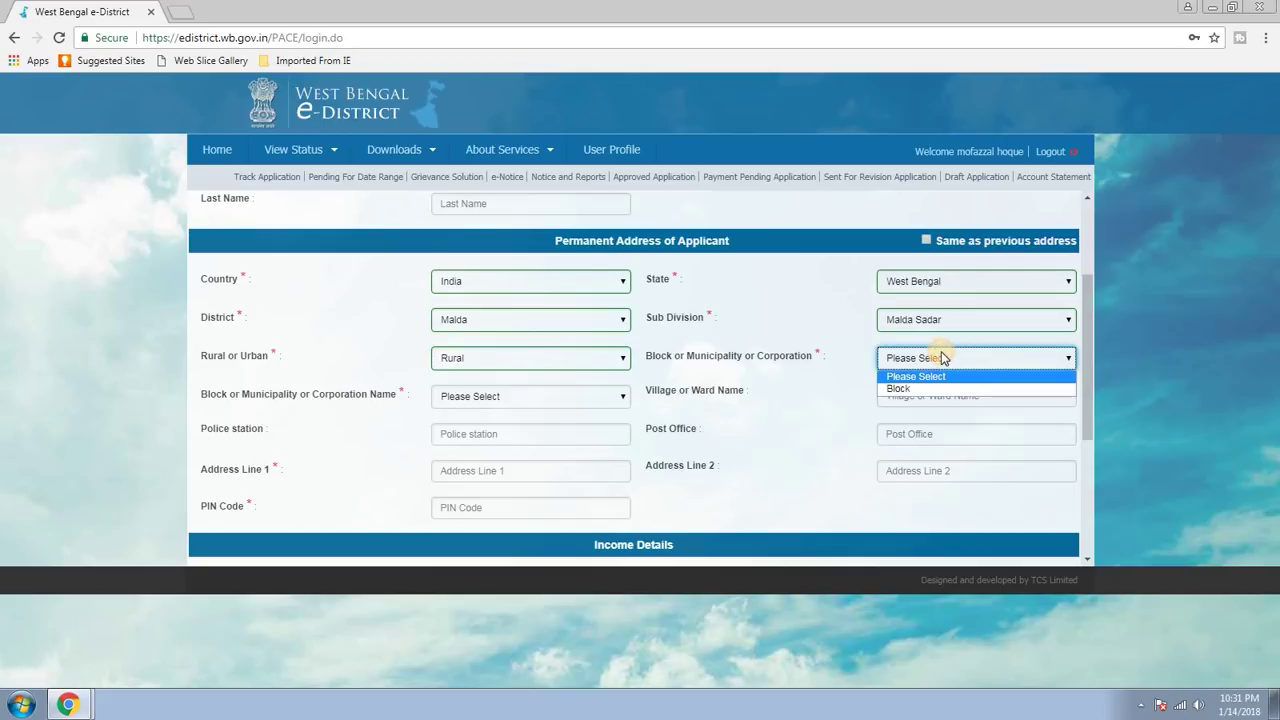
{"action": "left_click", "coordinate": [897, 386]}
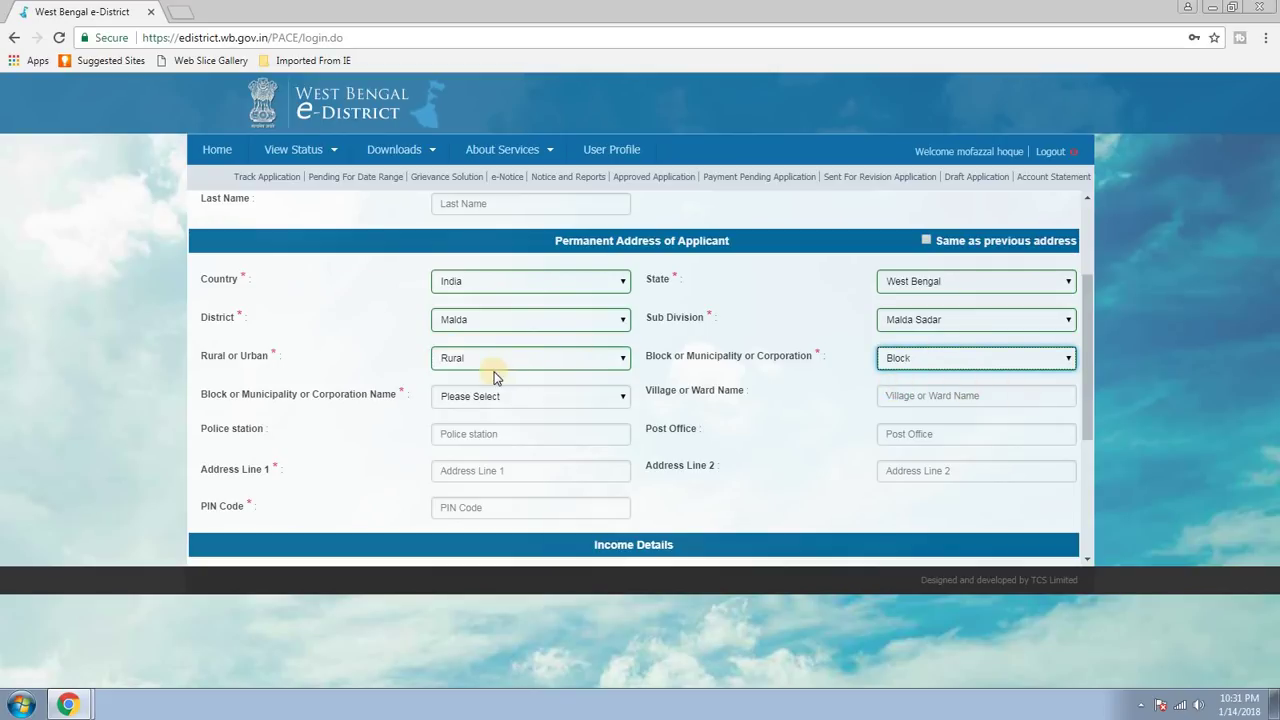
{"action": "left_click", "coordinate": [590, 396]}
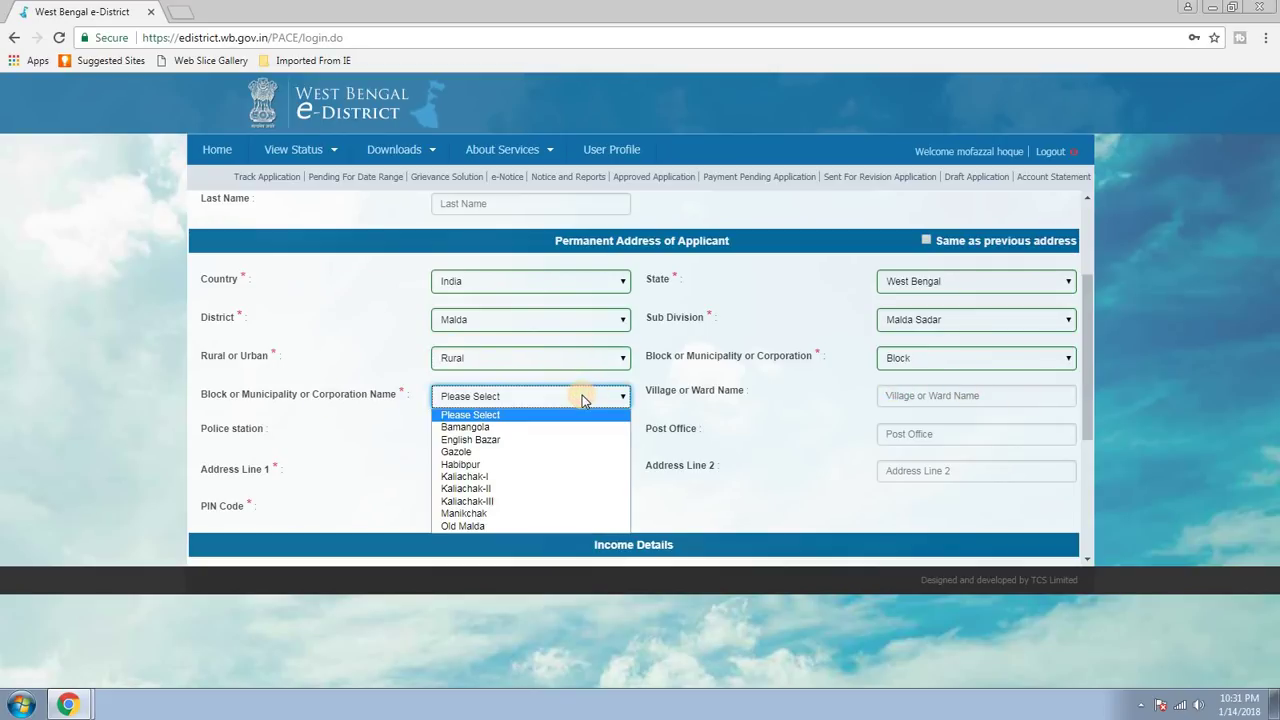
{"action": "left_click", "coordinate": [467, 501]}
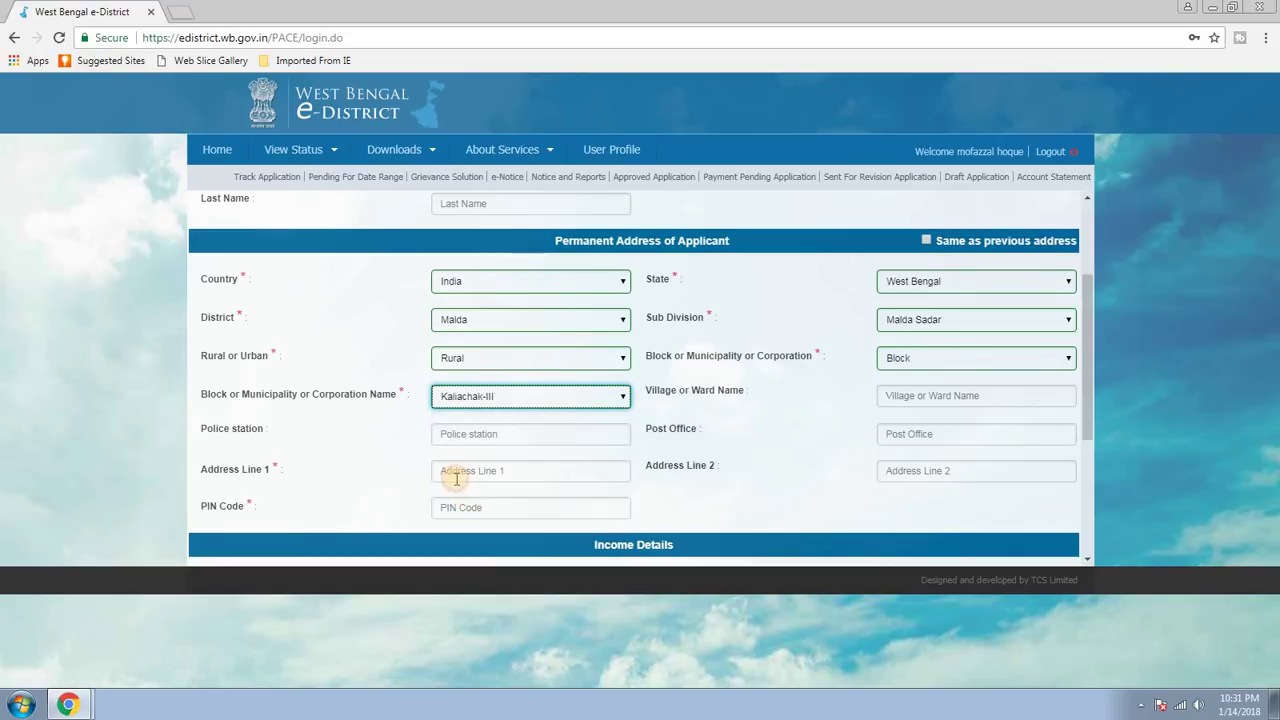
Enter the permanent address line and start the PIN code.
{"action": "scroll", "coordinate": [750, 415], "scroll_direction": "down", "scroll_amount": 1}
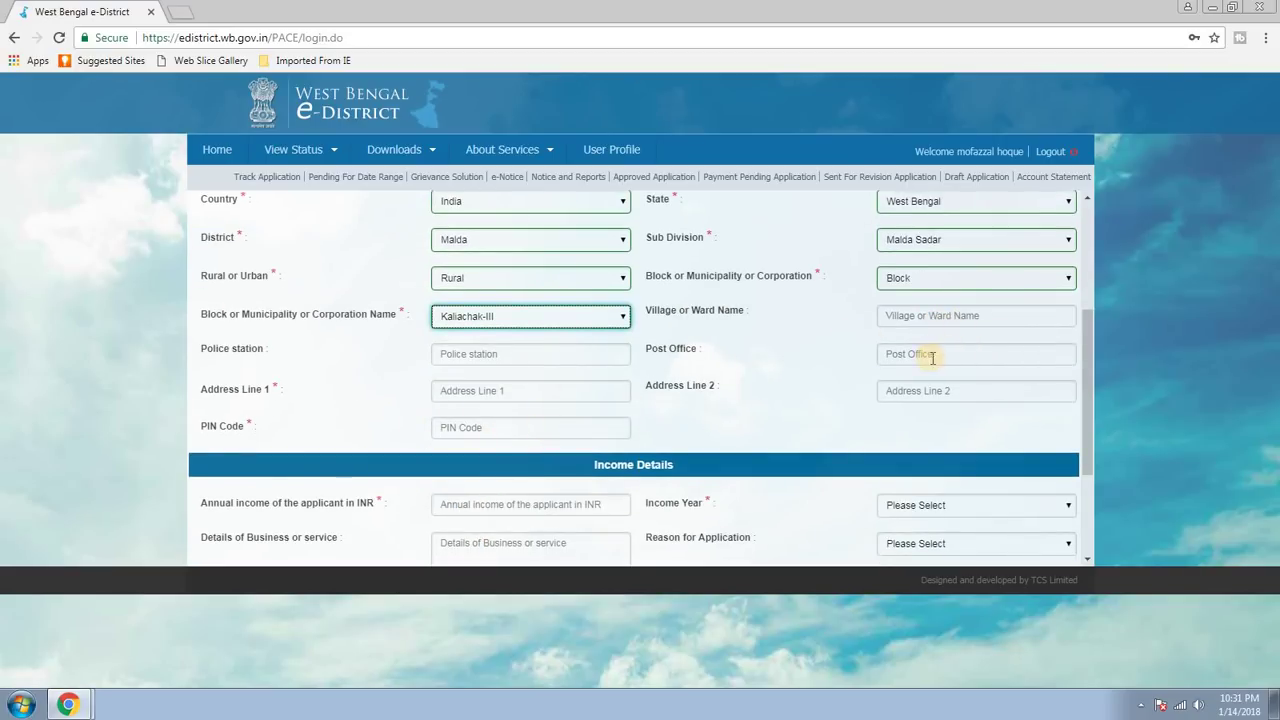
{"action": "left_click", "coordinate": [475, 390]}
{"action": "type", "text": "D"}
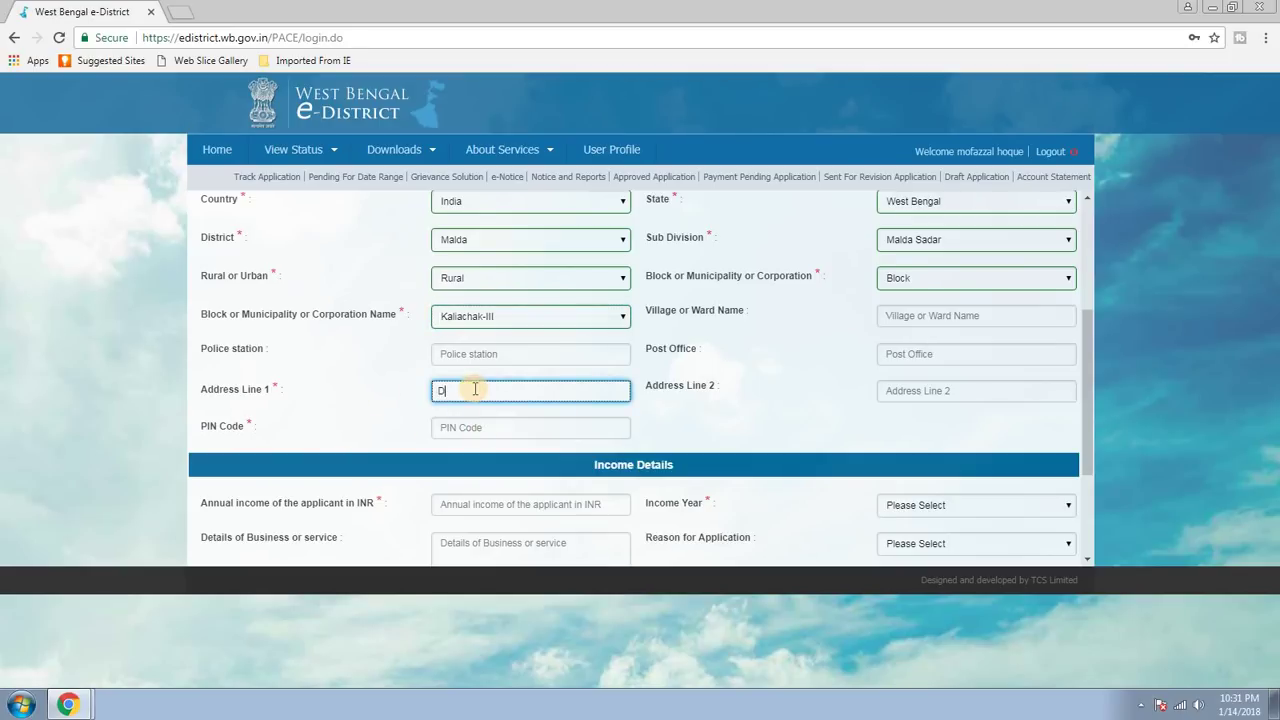
{"action": "type", "text": "FHYGFHY"}
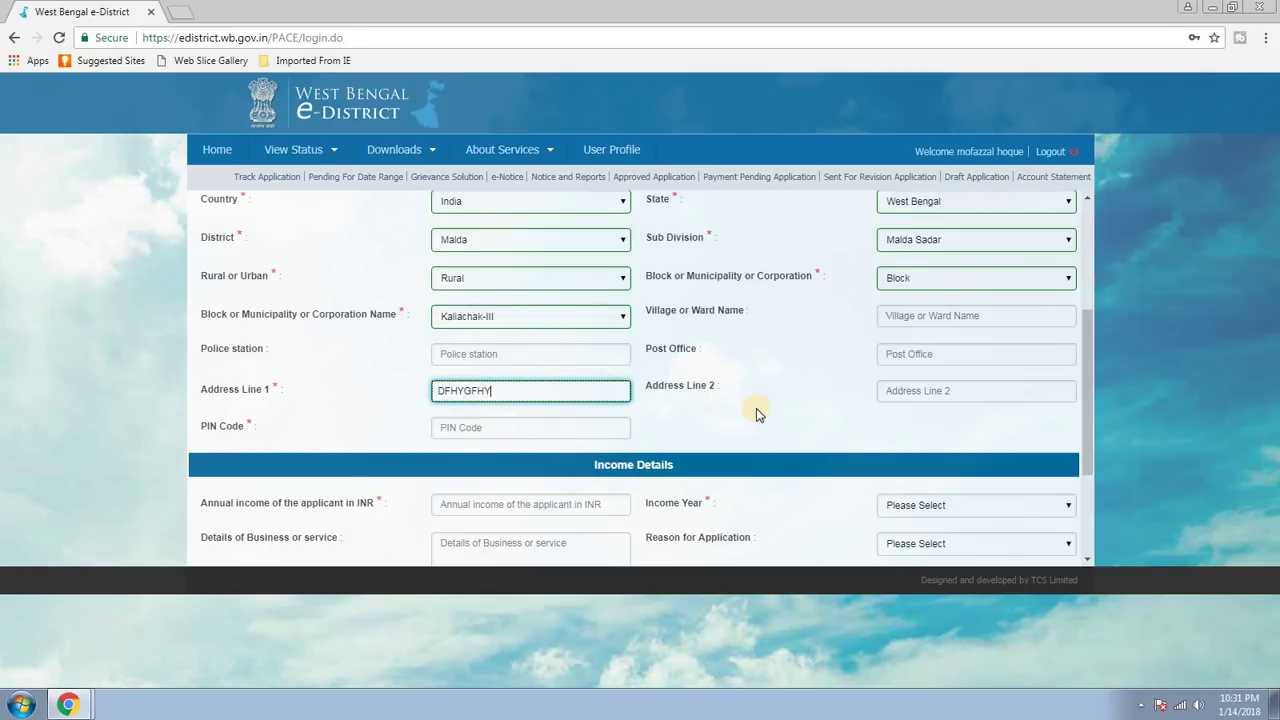
{"action": "left_click", "coordinate": [503, 428]}
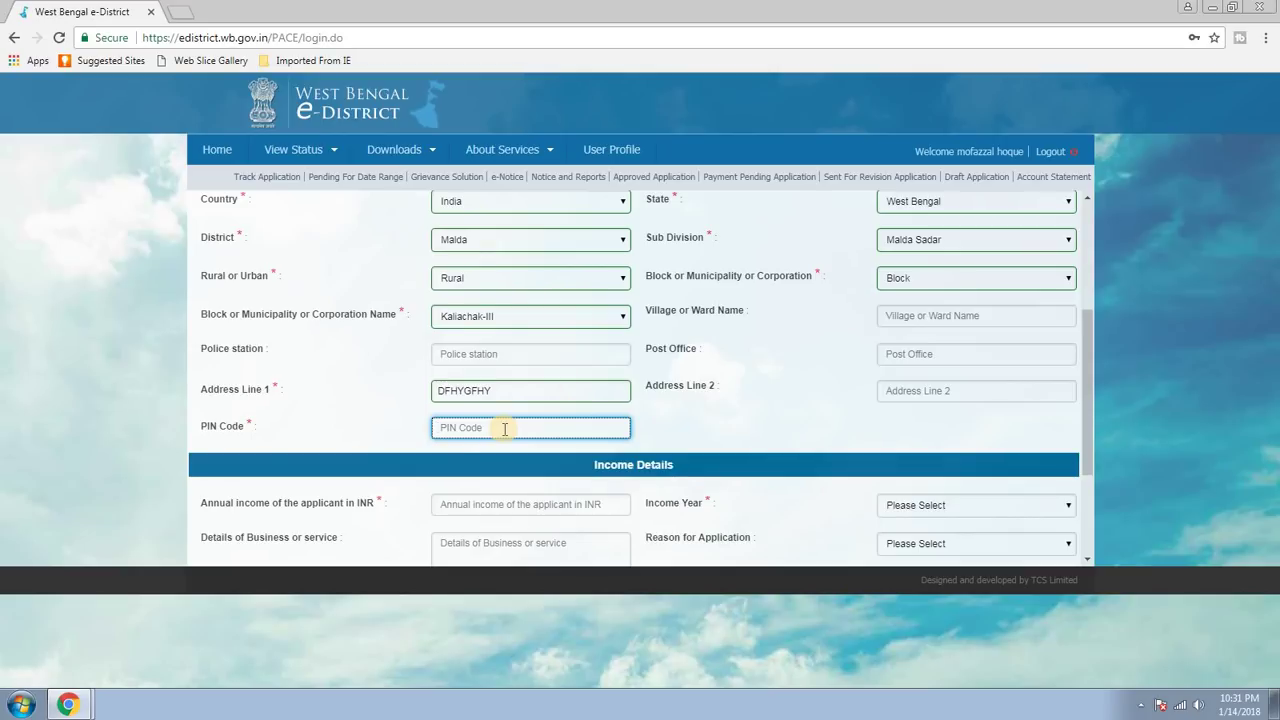
{"action": "type", "text": "7322"}
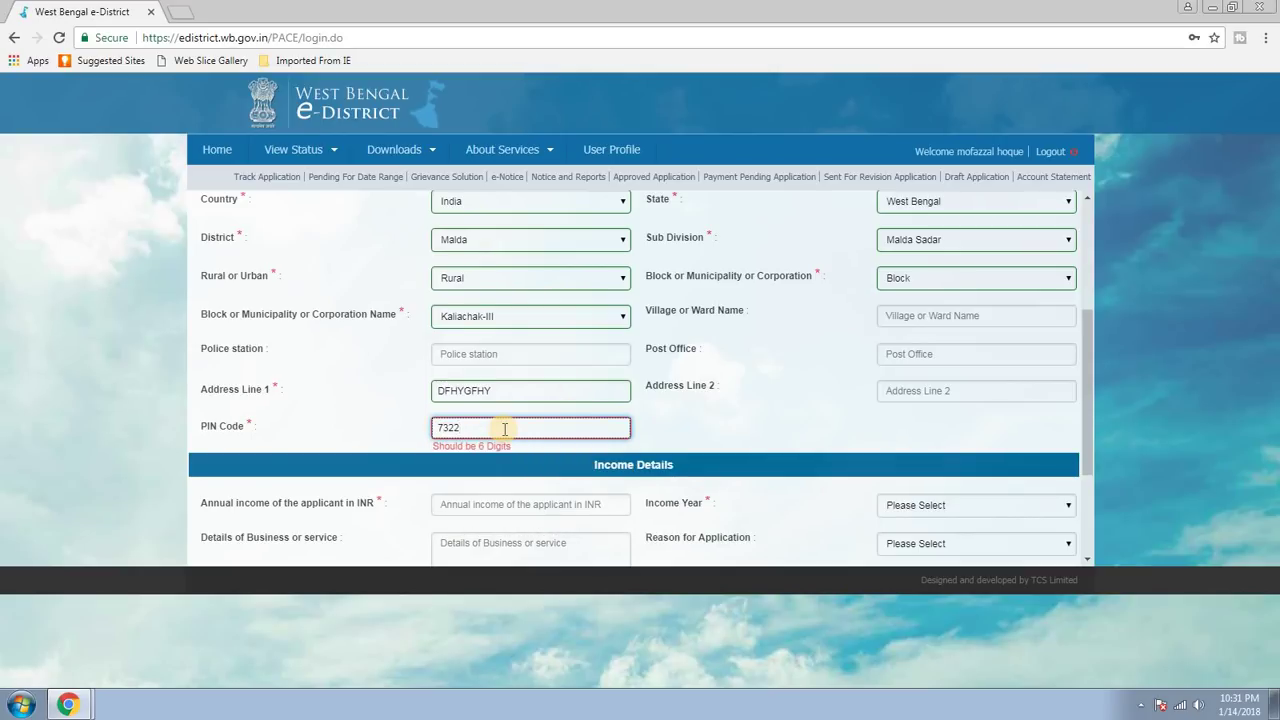
{"action": "type", "text": "22"}
Enter annual income 45000 for 2017-2018, accept the declaration and save the application.
{"action": "scroll", "coordinate": [800, 405], "scroll_direction": "down", "scroll_amount": 1}
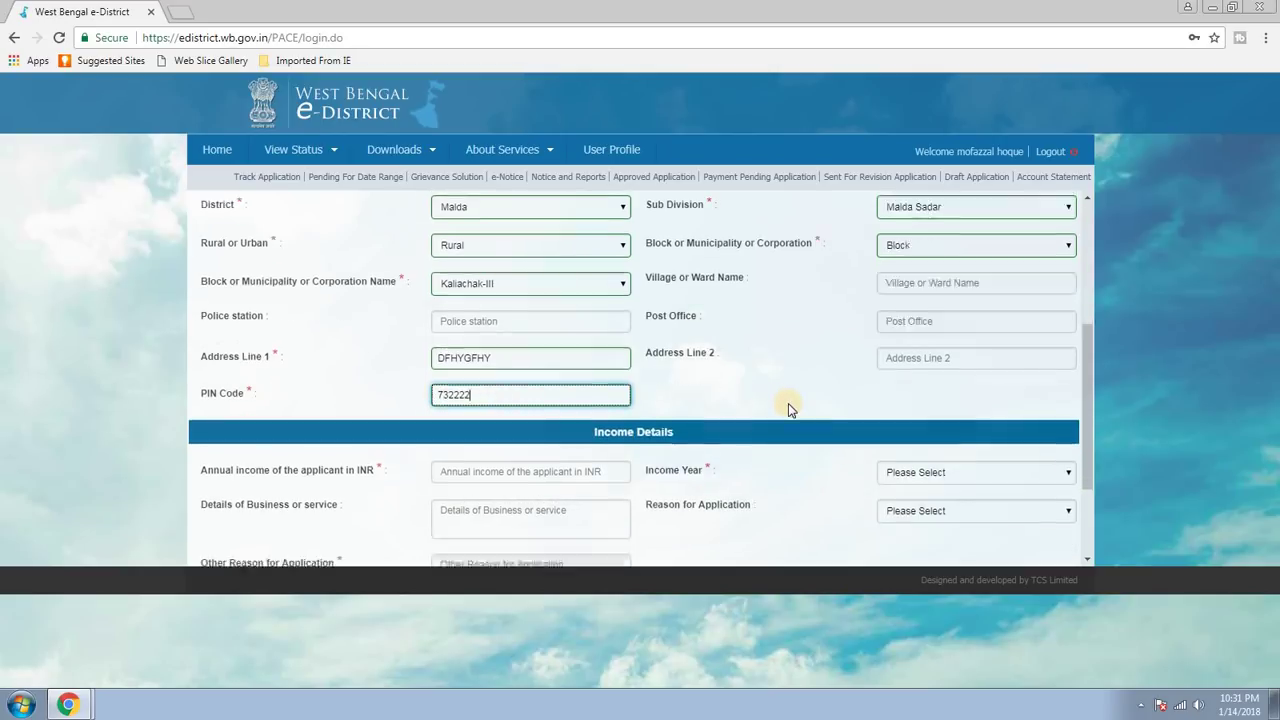
{"action": "scroll", "coordinate": [830, 410], "scroll_direction": "down", "scroll_amount": 1}
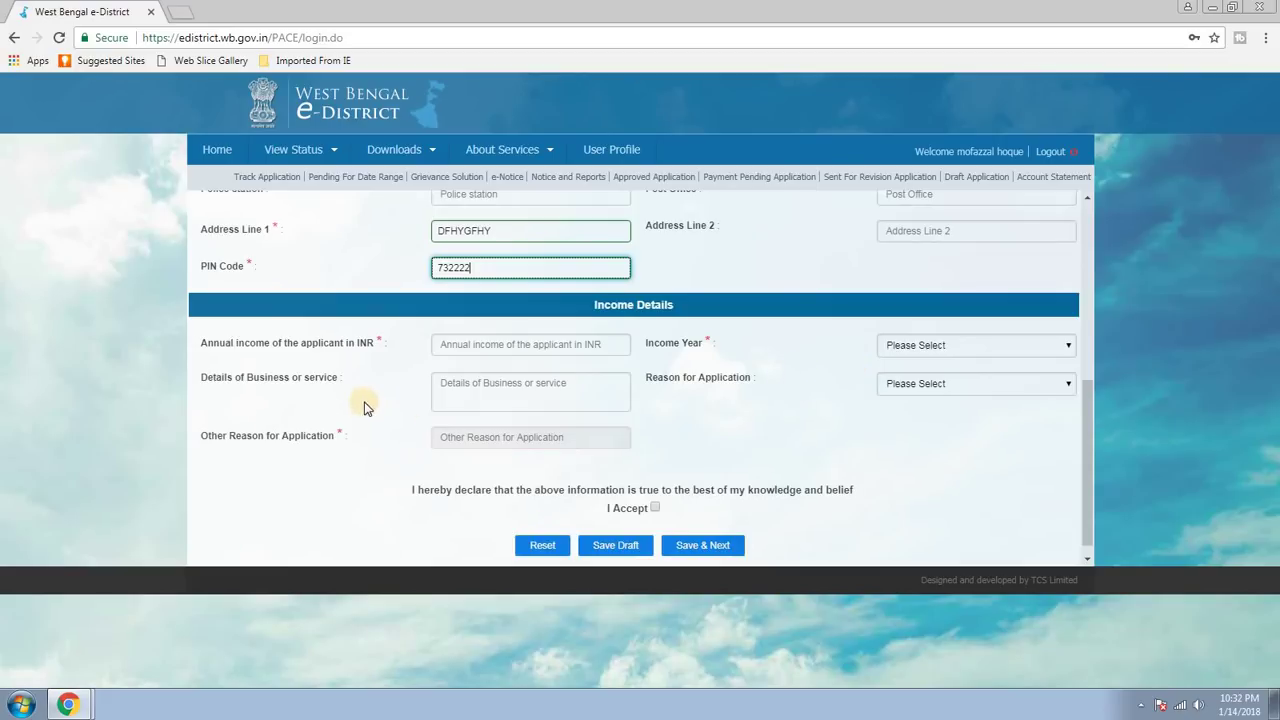
{"action": "left_click", "coordinate": [540, 343]}
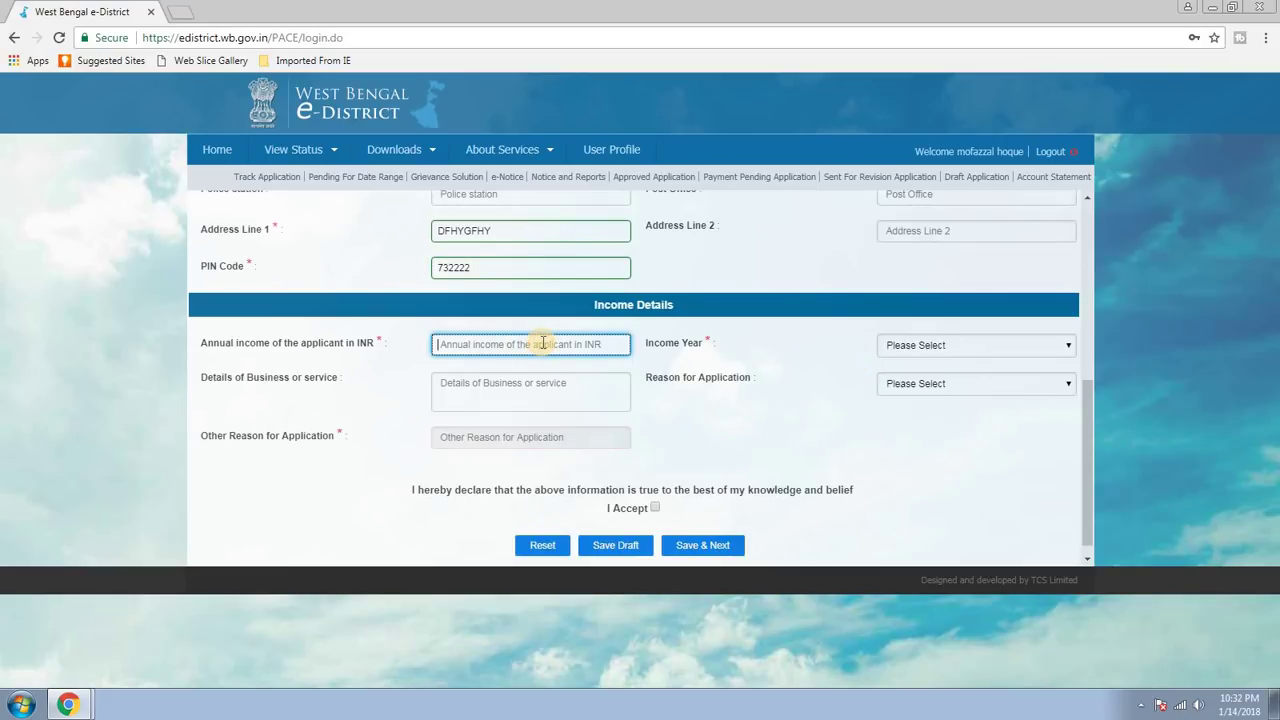
{"action": "type", "text": "45000"}
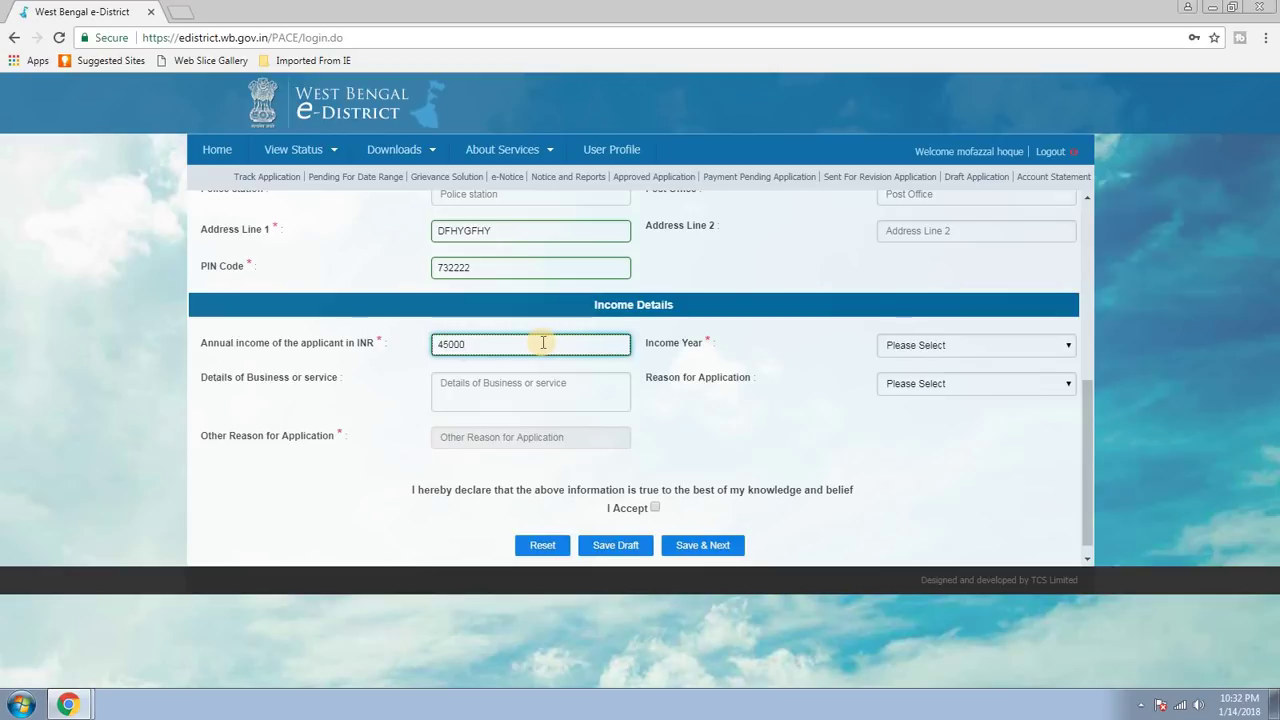
{"action": "left_click", "coordinate": [812, 366]}
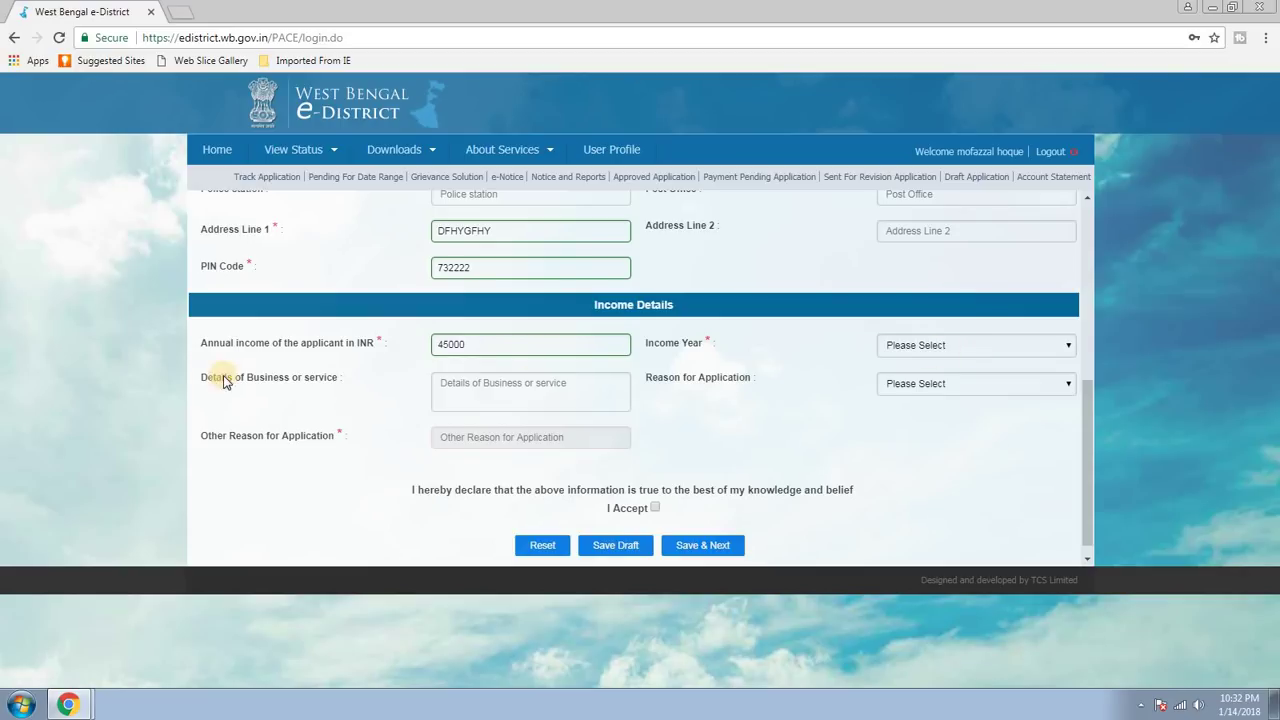
{"action": "left_click", "coordinate": [995, 347]}
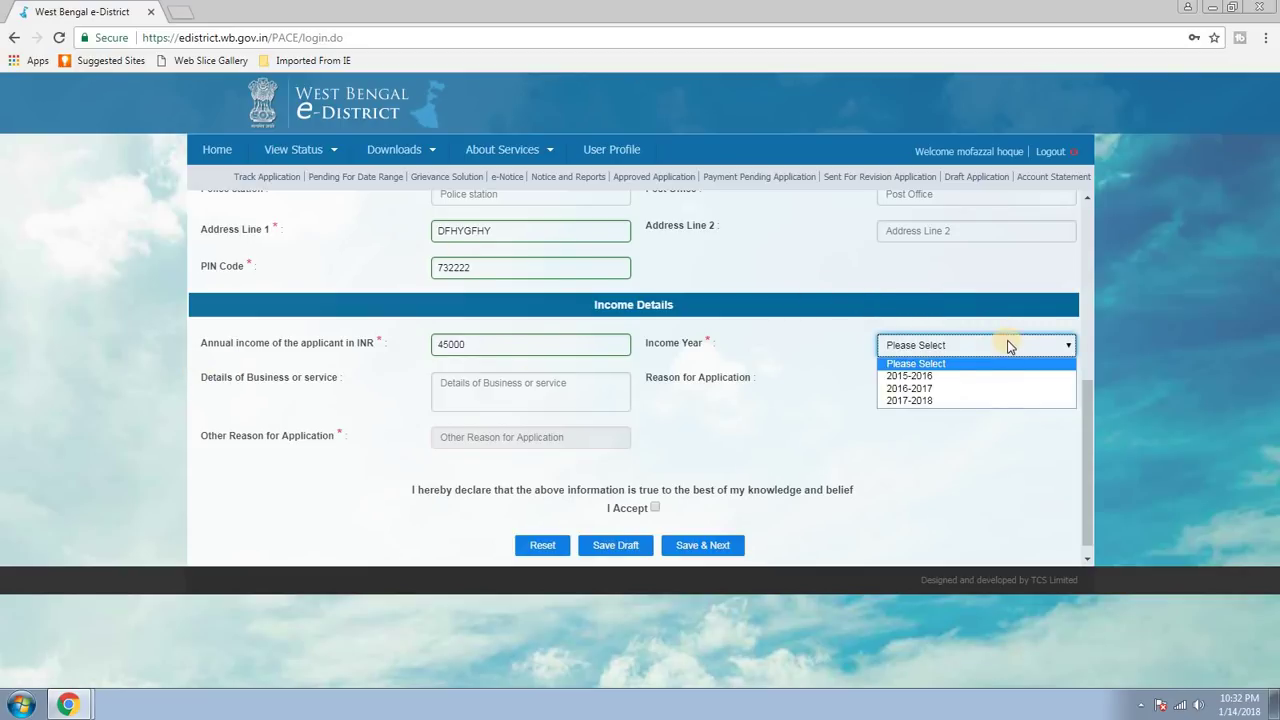
{"action": "left_click", "coordinate": [920, 401]}
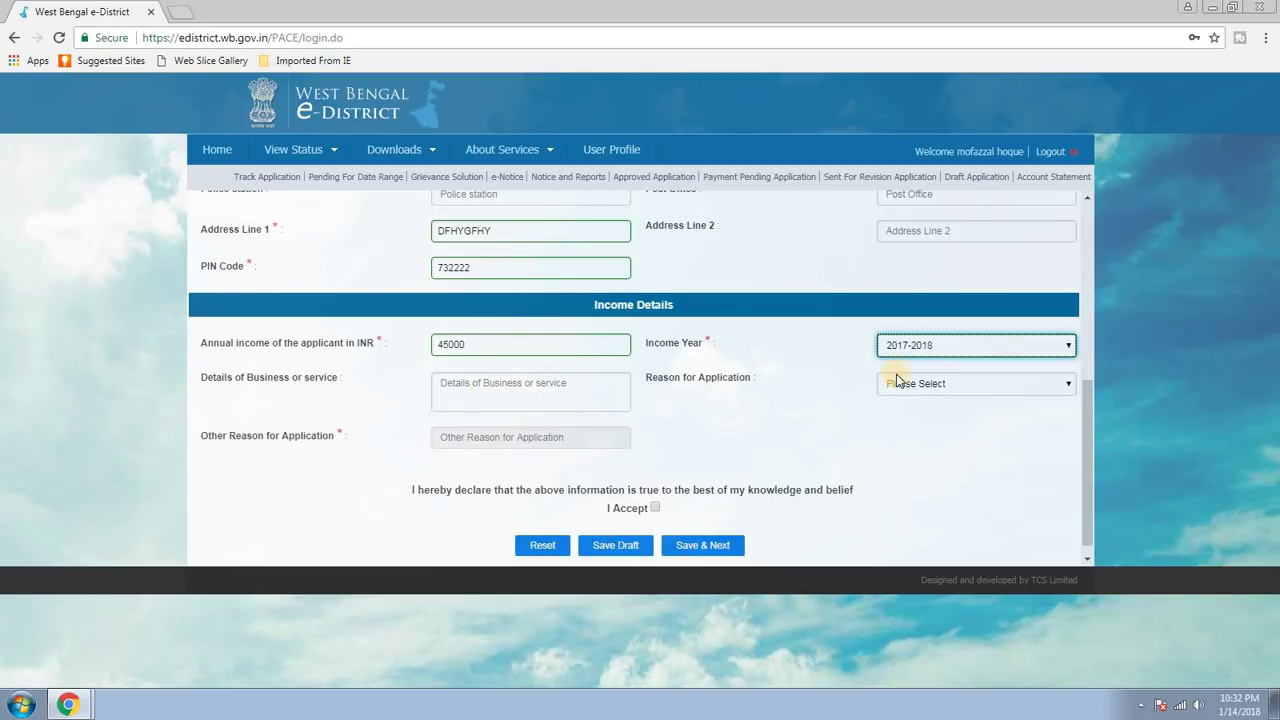
{"action": "left_click", "coordinate": [966, 385]}
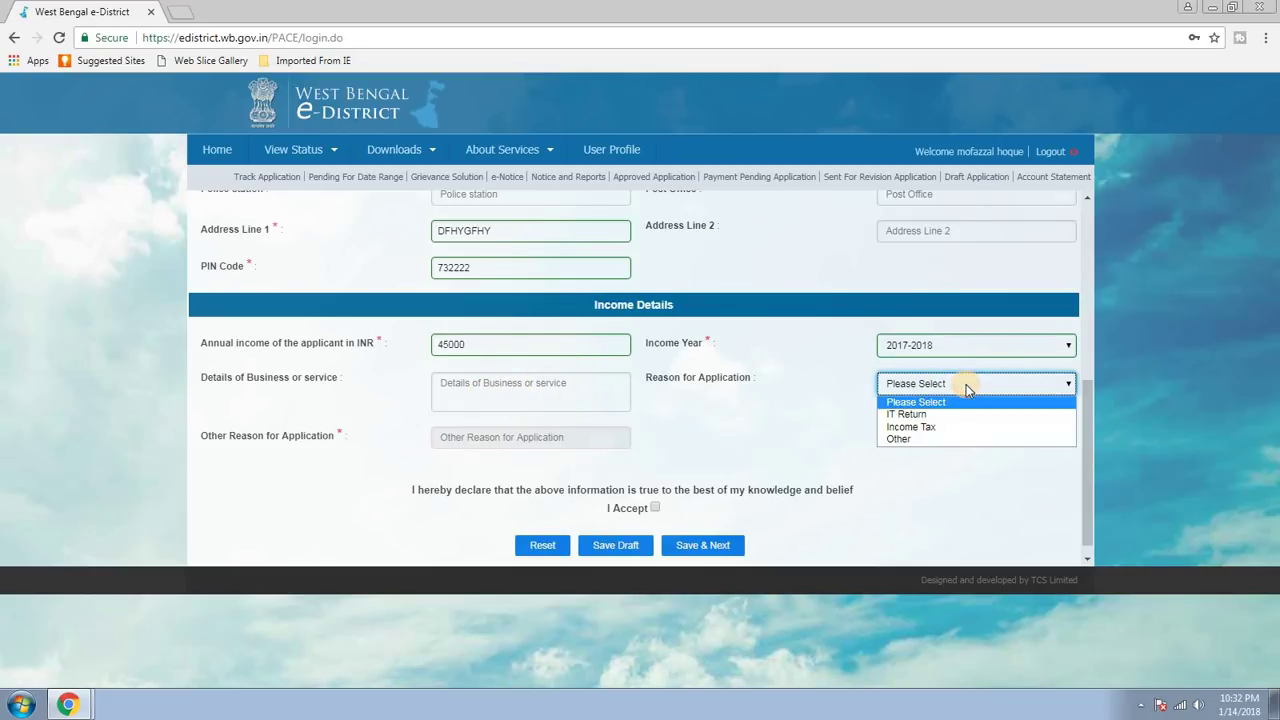
{"action": "left_click", "coordinate": [837, 424]}
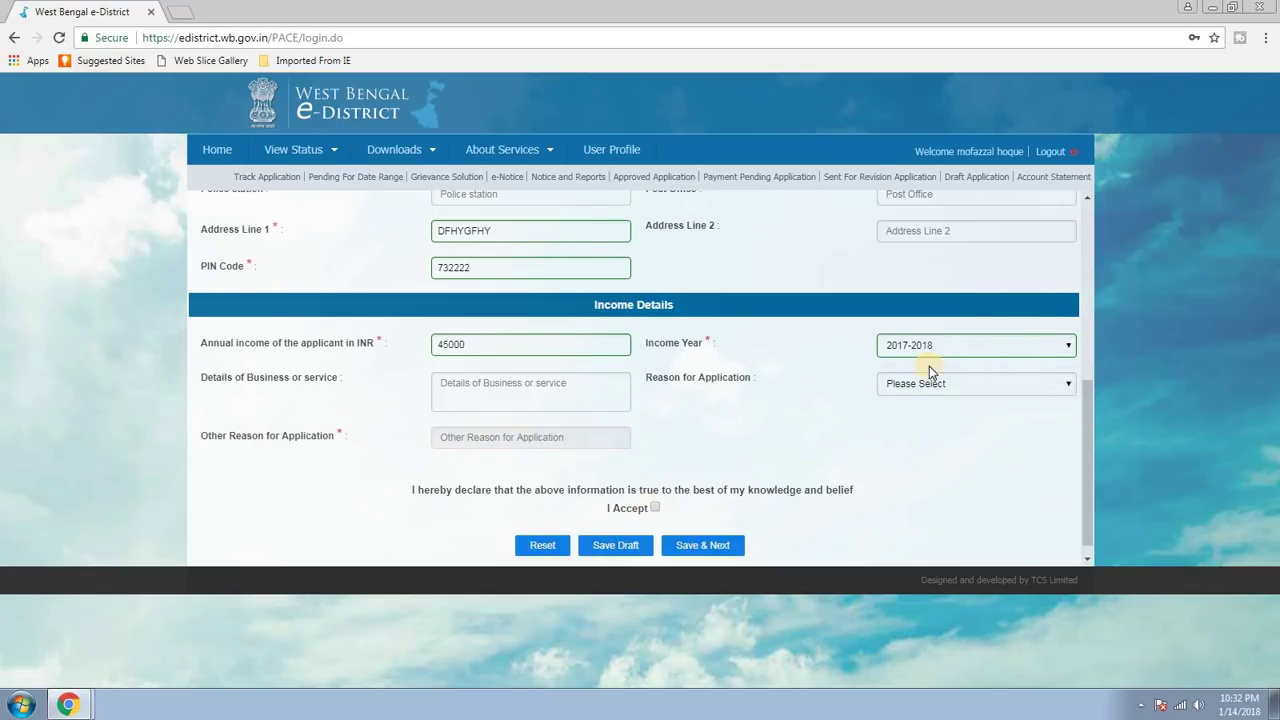
{"action": "left_click", "coordinate": [656, 508]}
{"action": "left_click", "coordinate": [620, 545]}
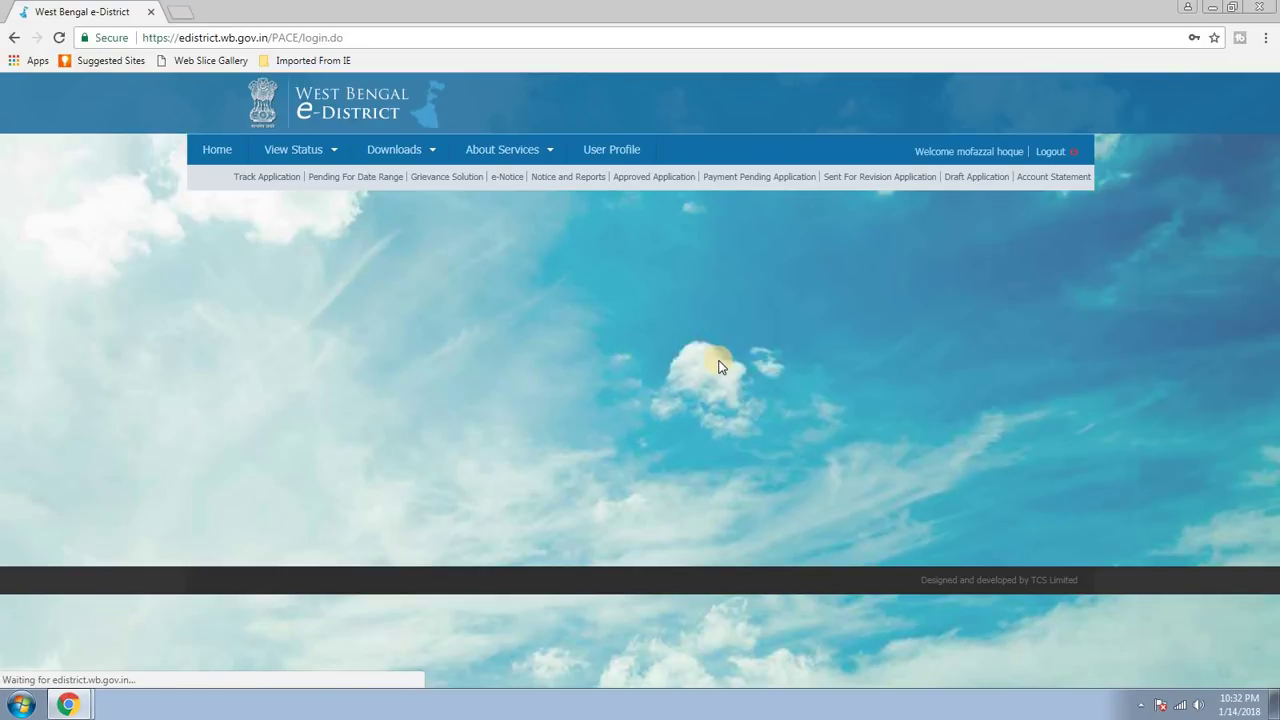
Review the saved application's details, including 45000 income for 2017-2018, then open Supporting Documents.
{"action": "scroll", "coordinate": [621, 373], "scroll_direction": "down", "scroll_amount": 5}
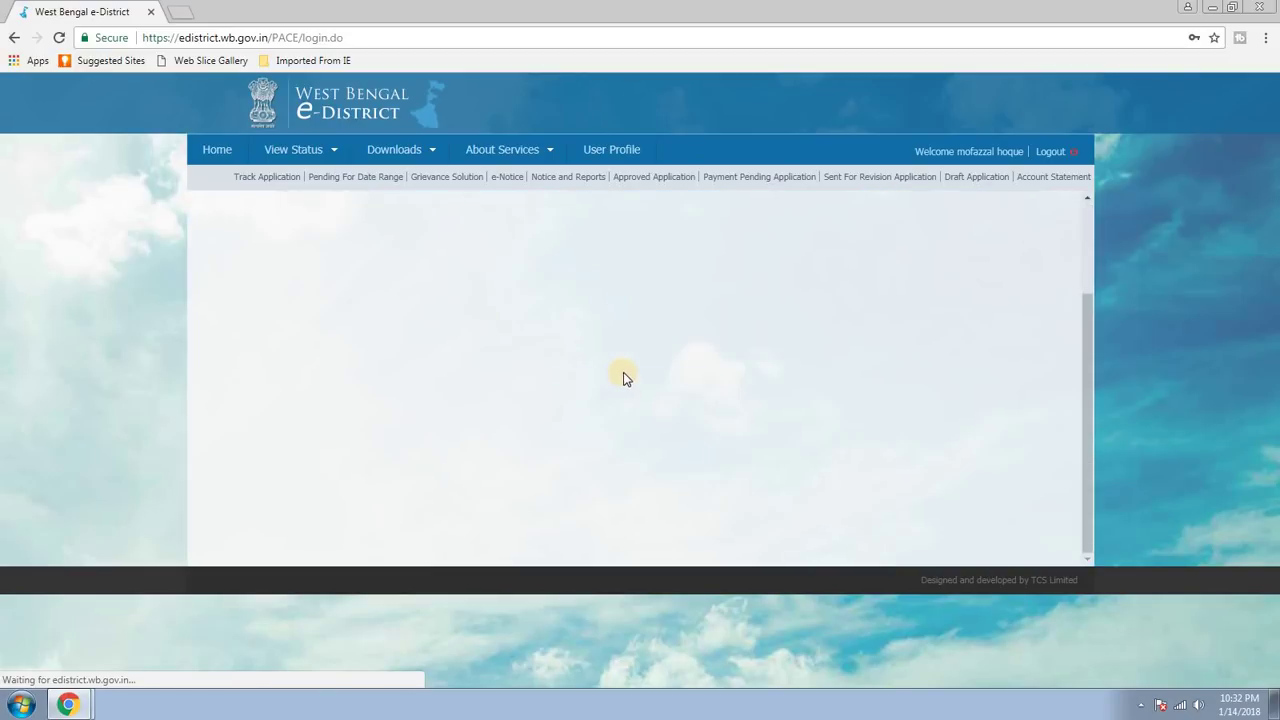
{"action": "scroll", "coordinate": [877, 350], "scroll_direction": "up", "scroll_amount": 2}
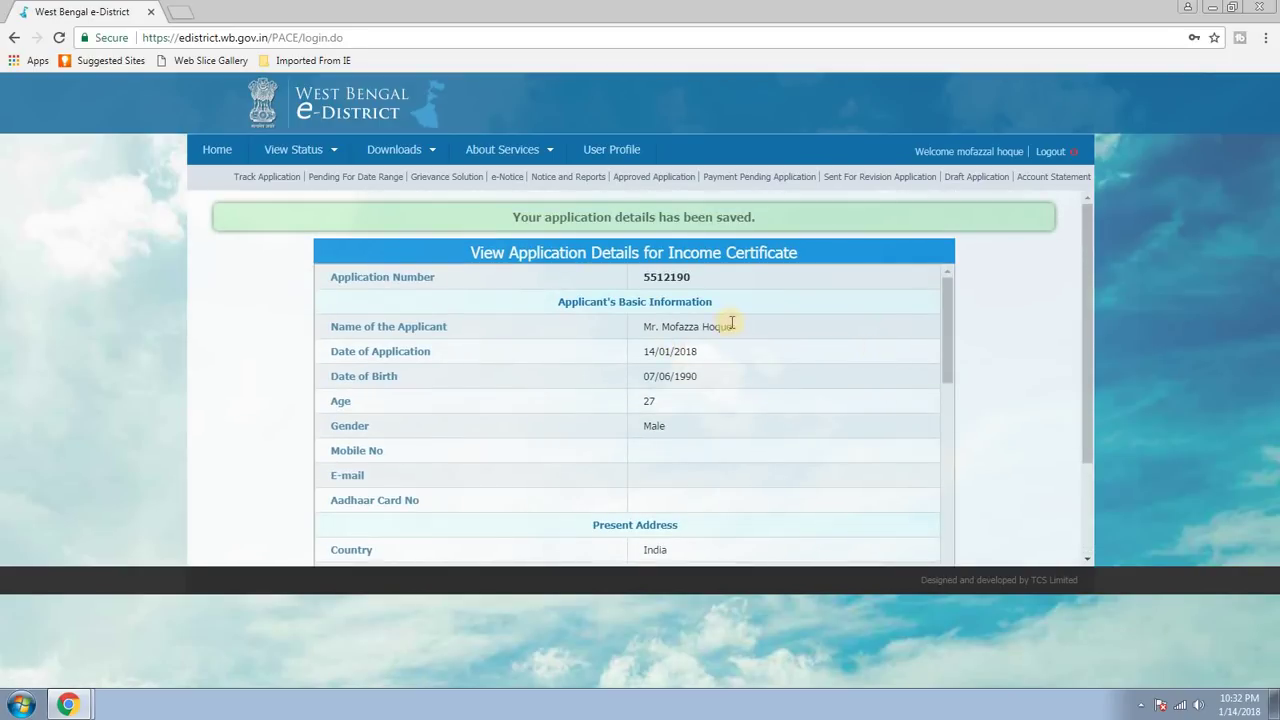
{"action": "scroll", "coordinate": [734, 323], "scroll_direction": "down", "scroll_amount": 2}
{"action": "scroll", "coordinate": [560, 290], "scroll_direction": "up", "scroll_amount": 2}
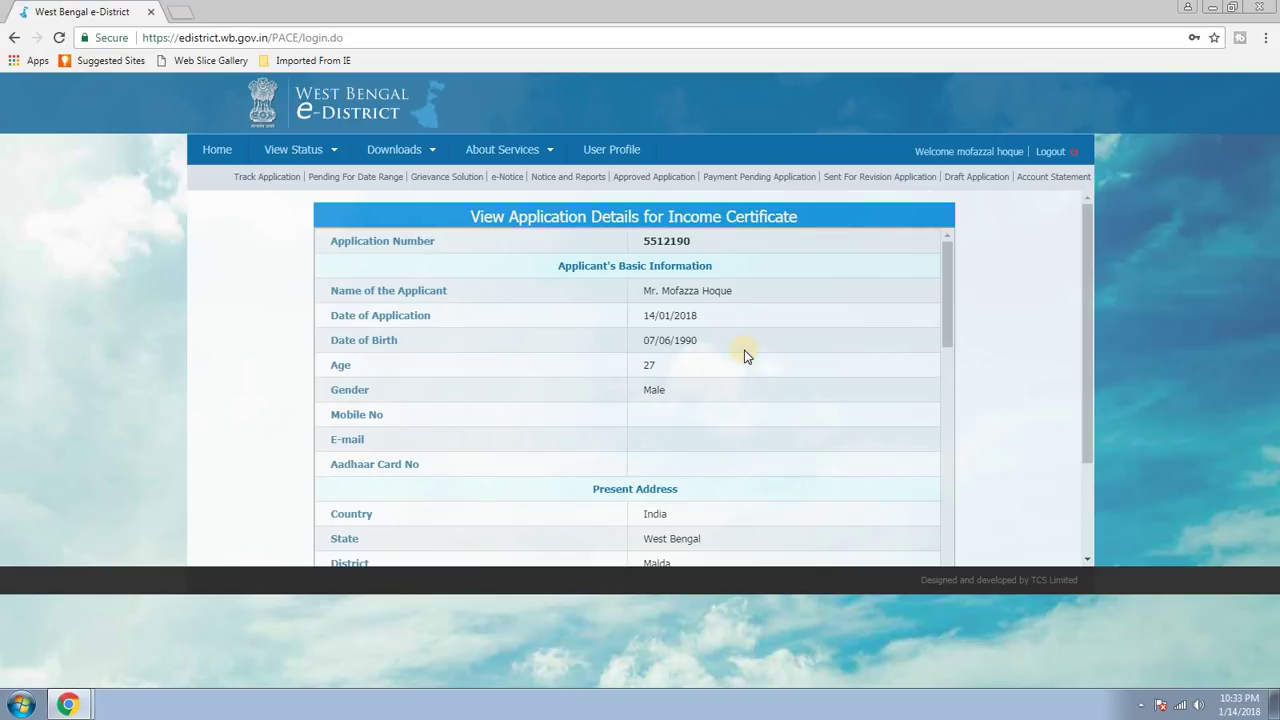
{"action": "scroll", "coordinate": [744, 355], "scroll_direction": "down", "scroll_amount": 7}
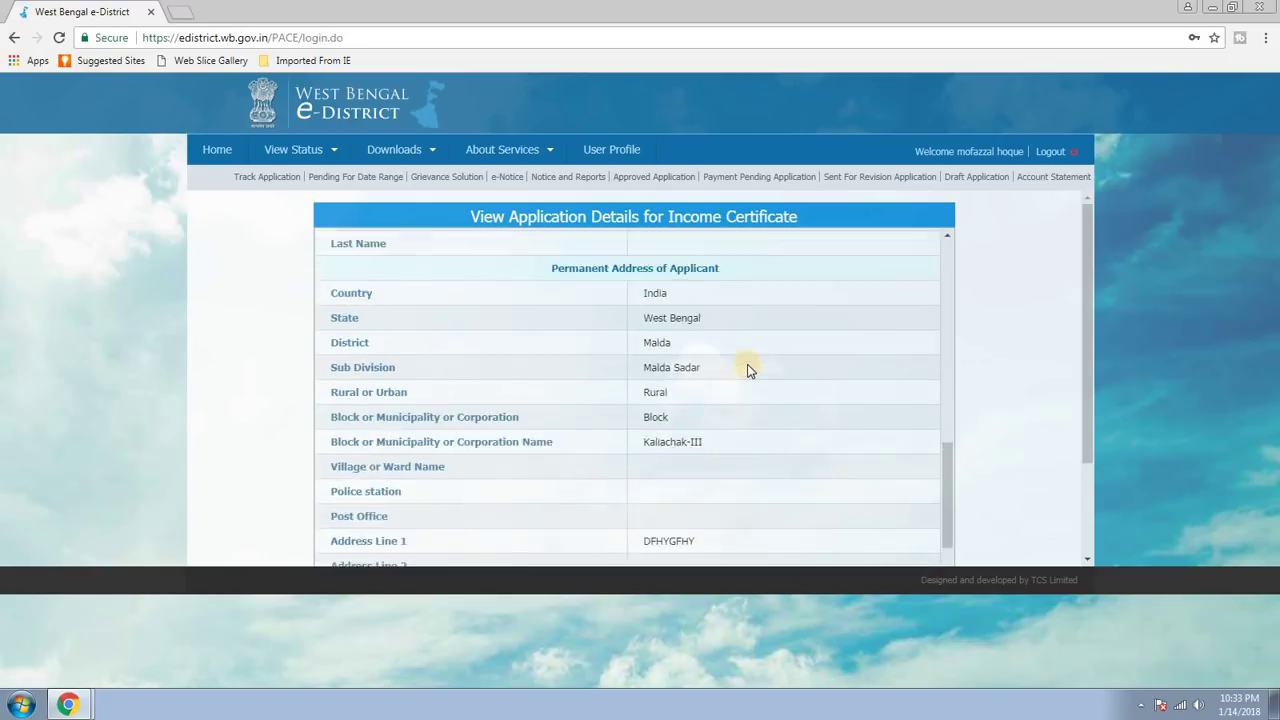
{"action": "scroll", "coordinate": [748, 365], "scroll_direction": "down", "scroll_amount": 5}
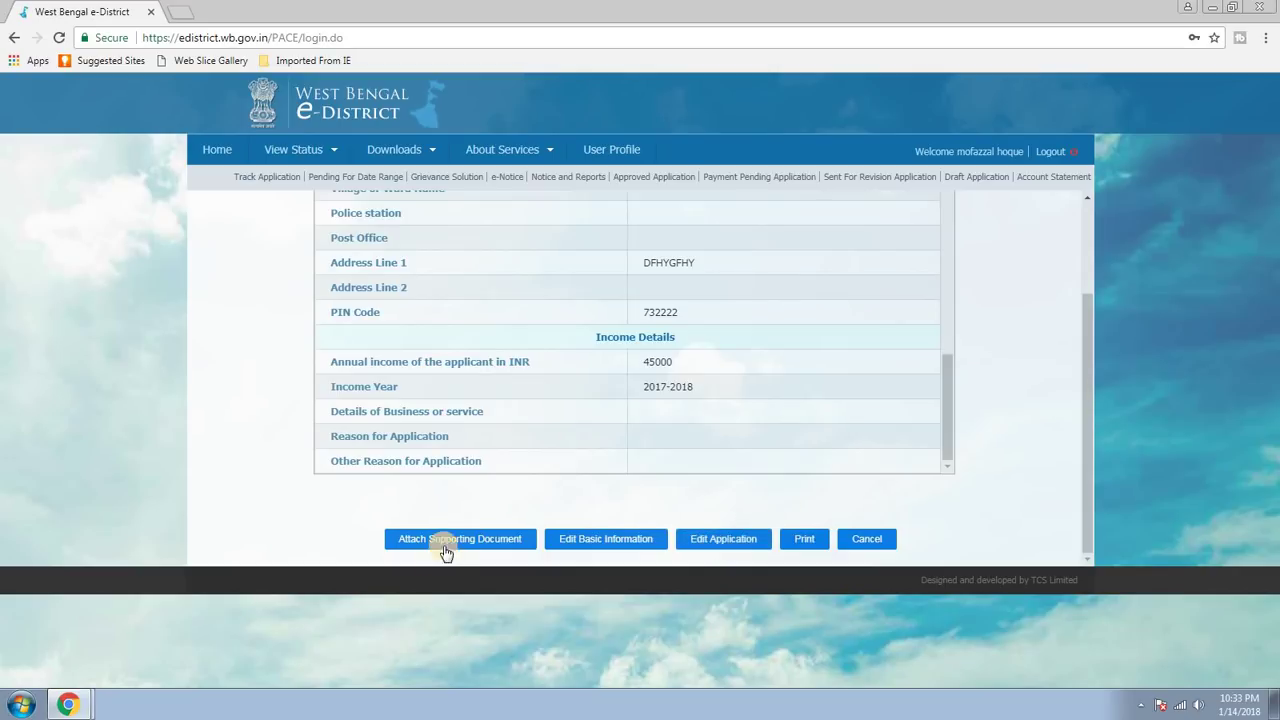
{"action": "scroll", "coordinate": [837, 429], "scroll_direction": "up", "scroll_amount": 8}
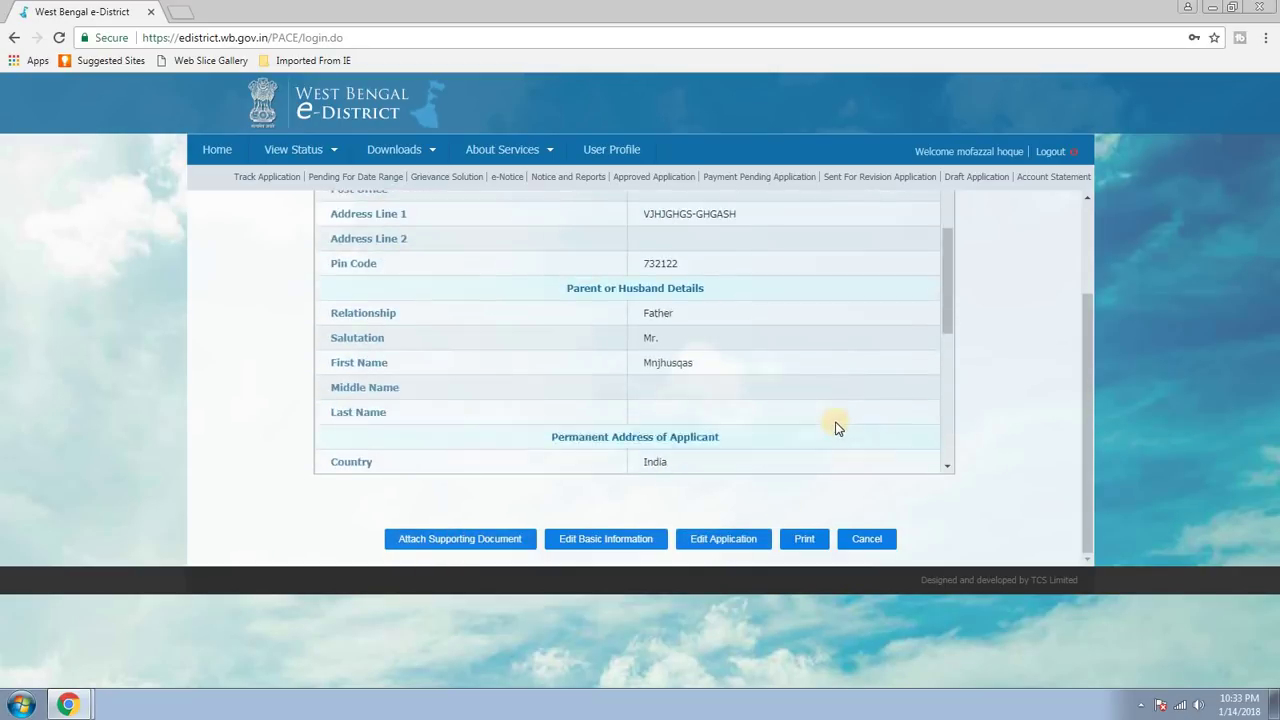
{"action": "scroll", "coordinate": [720, 410], "scroll_direction": "up", "scroll_amount": 5}
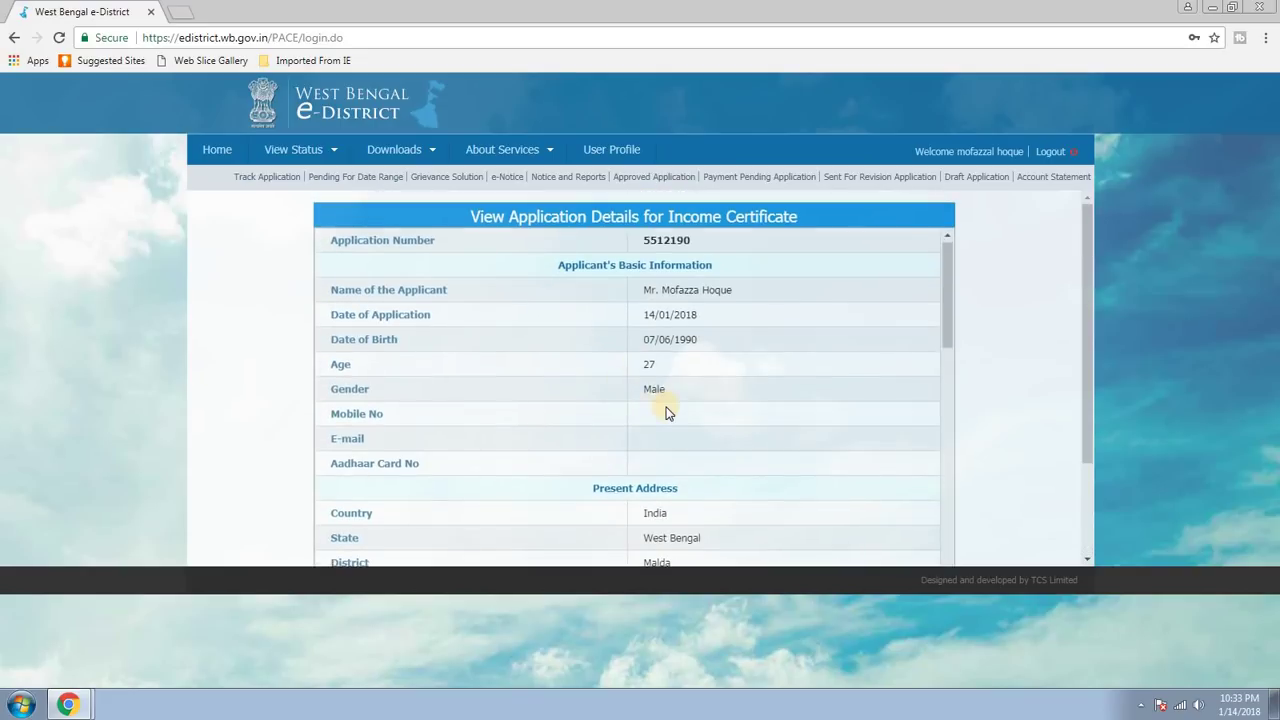
{"action": "scroll", "coordinate": [690, 409], "scroll_direction": "down", "scroll_amount": 10}
{"action": "scroll", "coordinate": [728, 387], "scroll_direction": "down", "scroll_amount": 5}
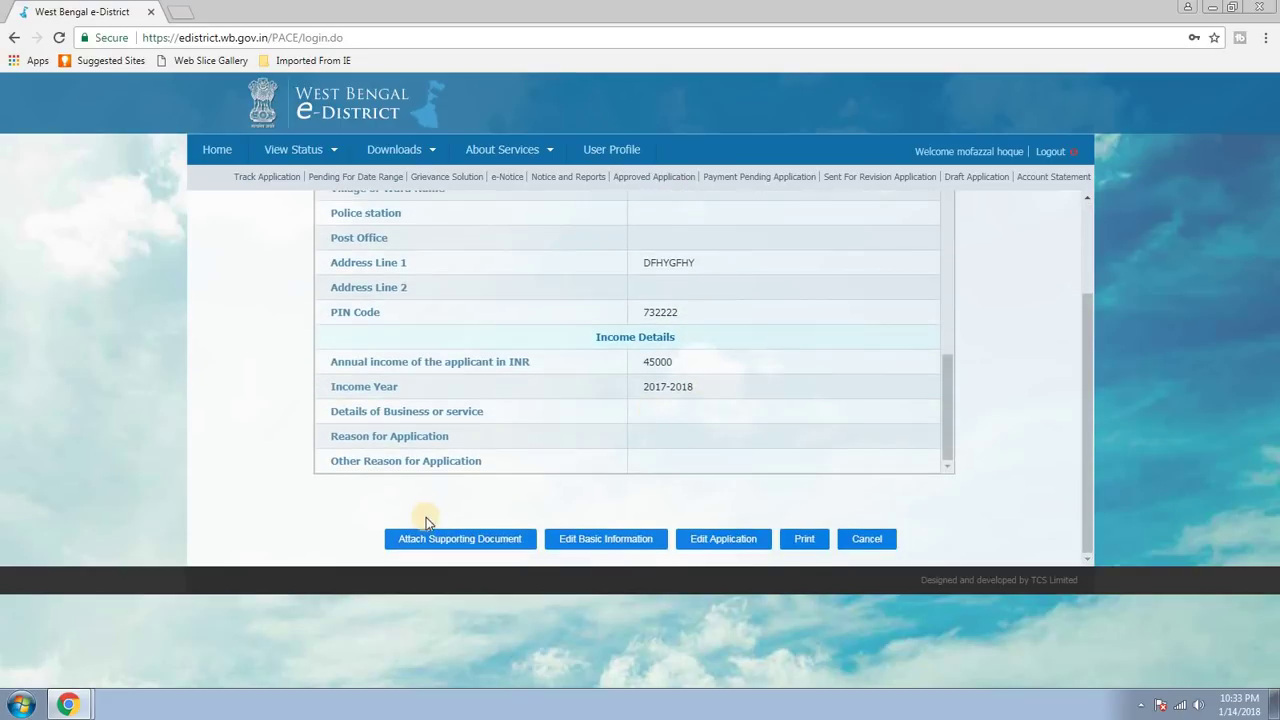
{"action": "left_click", "coordinate": [435, 539]}
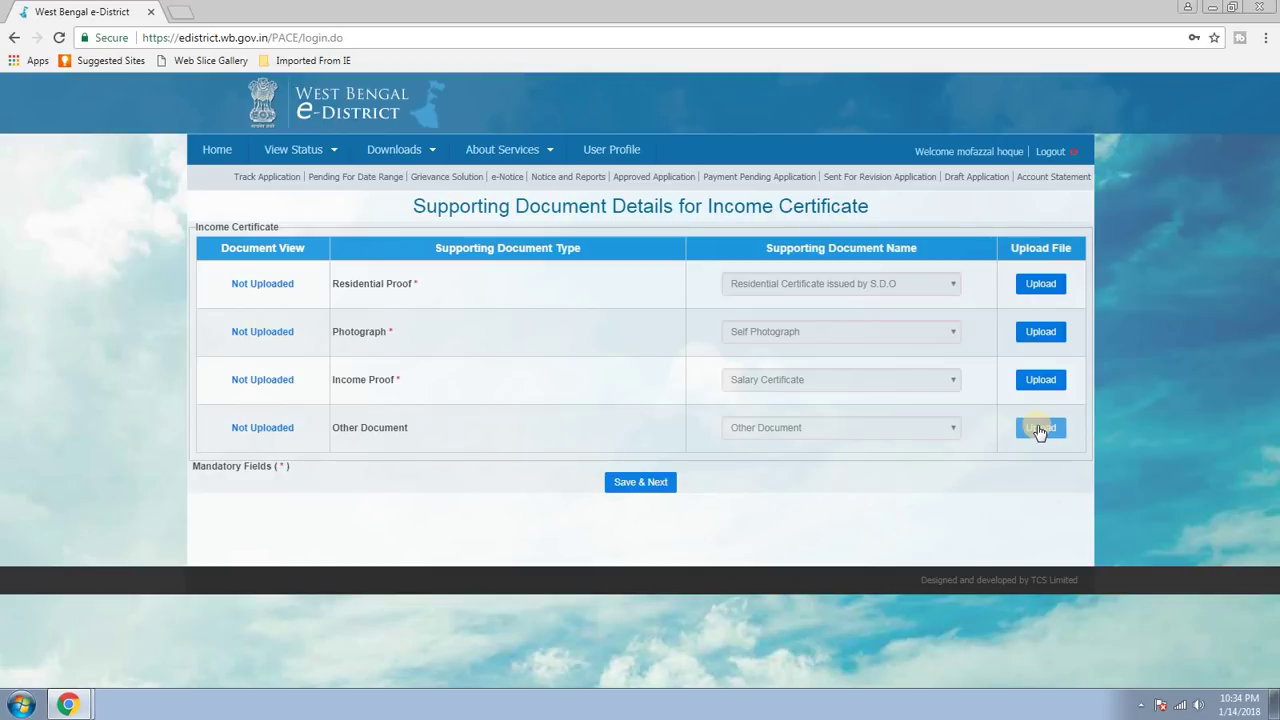
Attempt Save & Next without uploads and dismiss the mandatory-documents warning.
{"action": "left_click", "coordinate": [645, 484]}
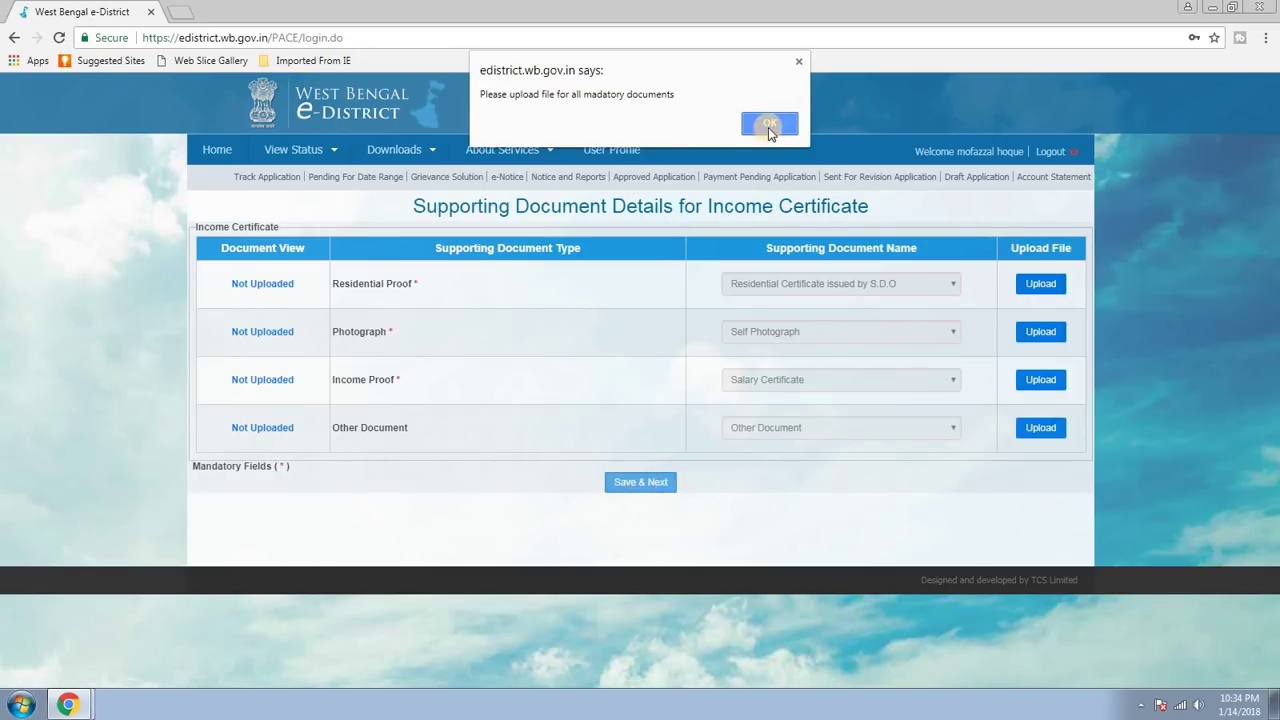
{"action": "left_click", "coordinate": [770, 126]}
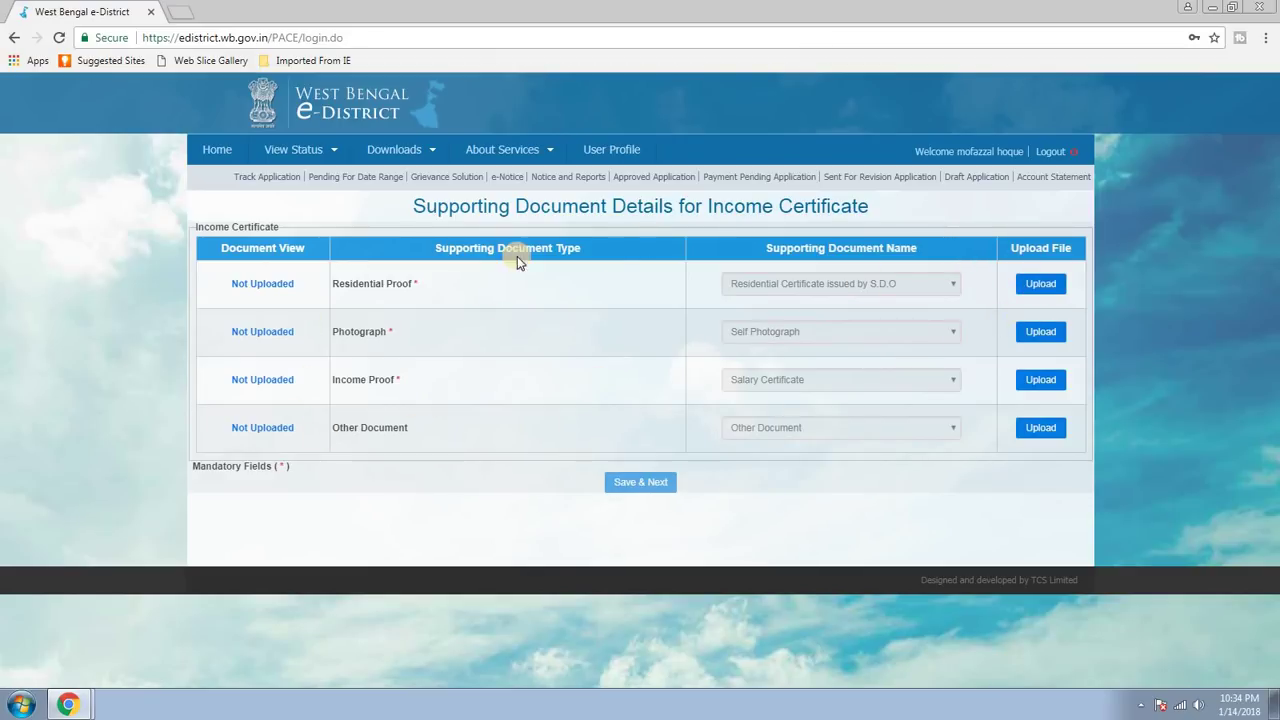
Go back twice from the documents page to the editable Income Certificate form.
{"action": "left_click", "coordinate": [13, 40]}
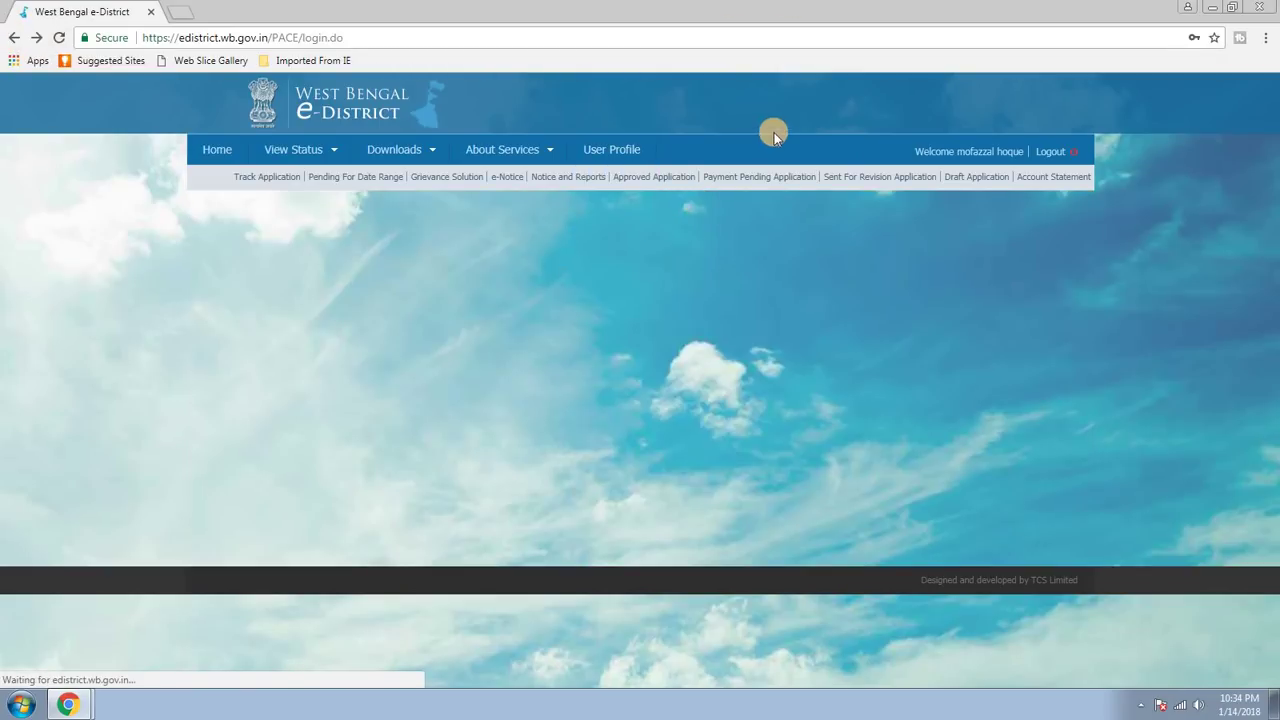
{"action": "scroll", "coordinate": [812, 351], "scroll_direction": "up", "scroll_amount": 5}
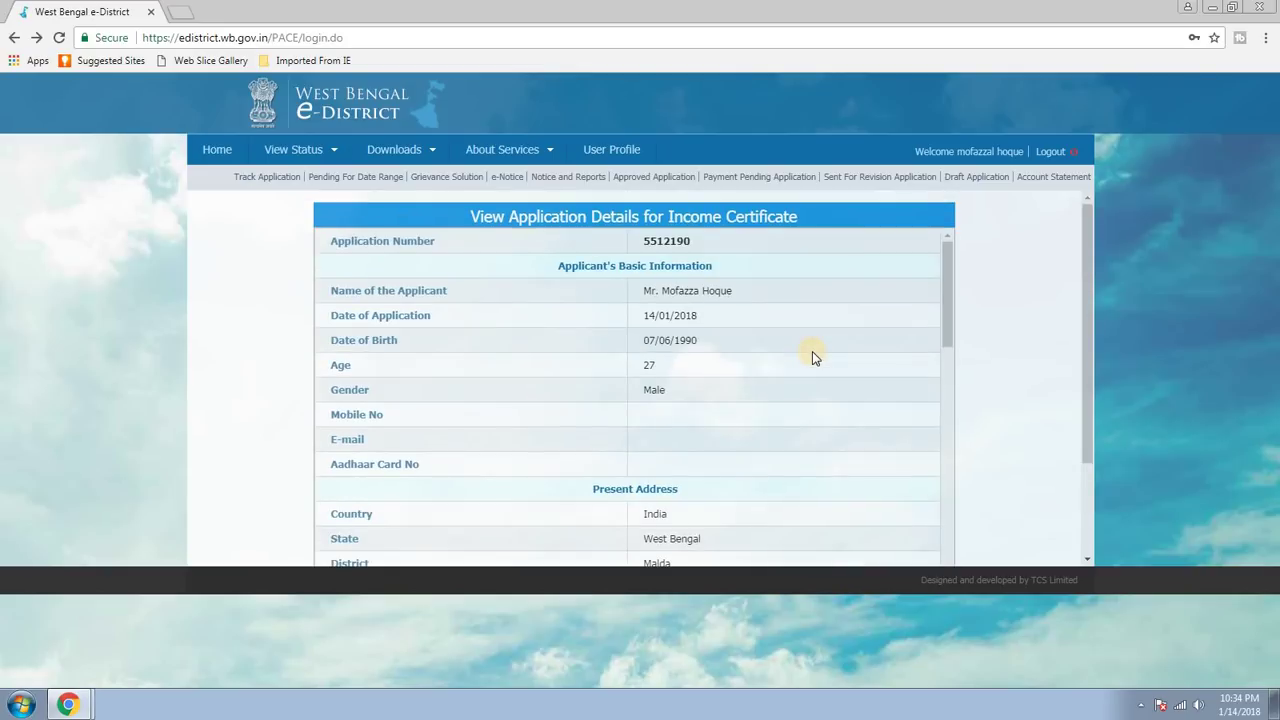
{"action": "scroll", "coordinate": [812, 358], "scroll_direction": "down", "scroll_amount": 10}
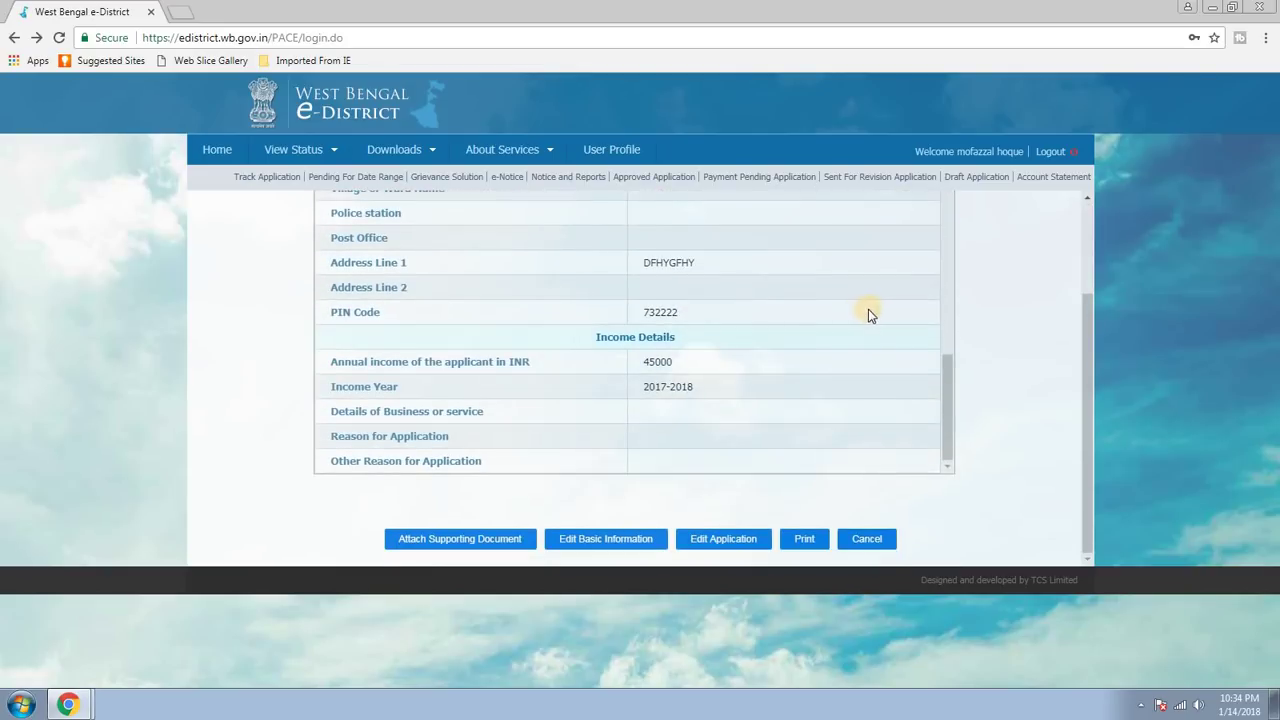
{"action": "scroll", "coordinate": [913, 331], "scroll_direction": "up", "scroll_amount": 1}
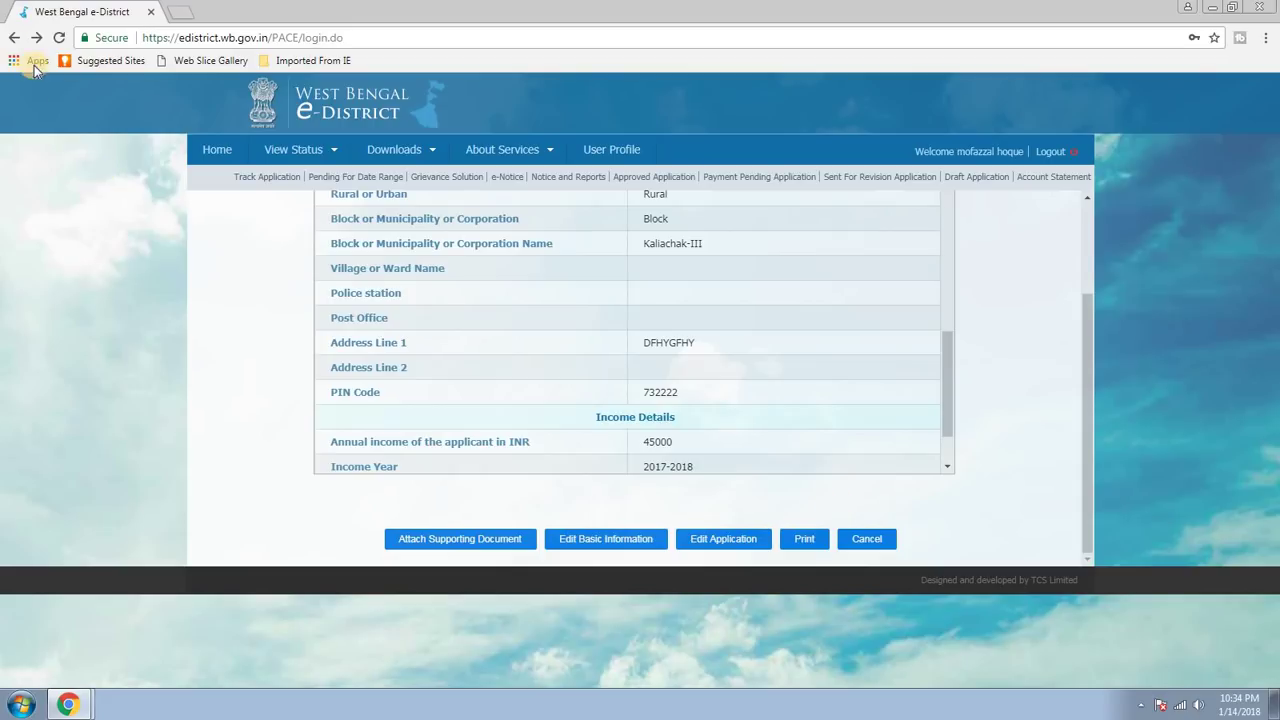
{"action": "left_click", "coordinate": [14, 37]}
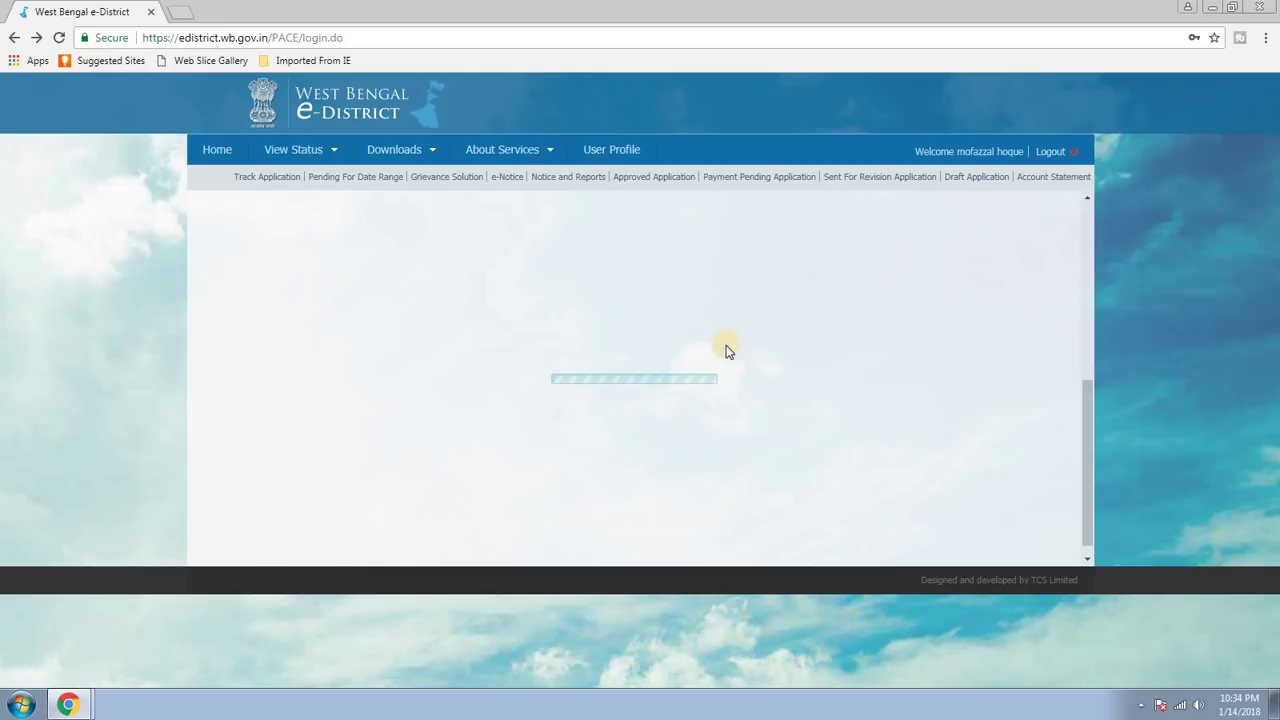
{"action": "scroll", "coordinate": [790, 378], "scroll_direction": "up", "scroll_amount": 5}
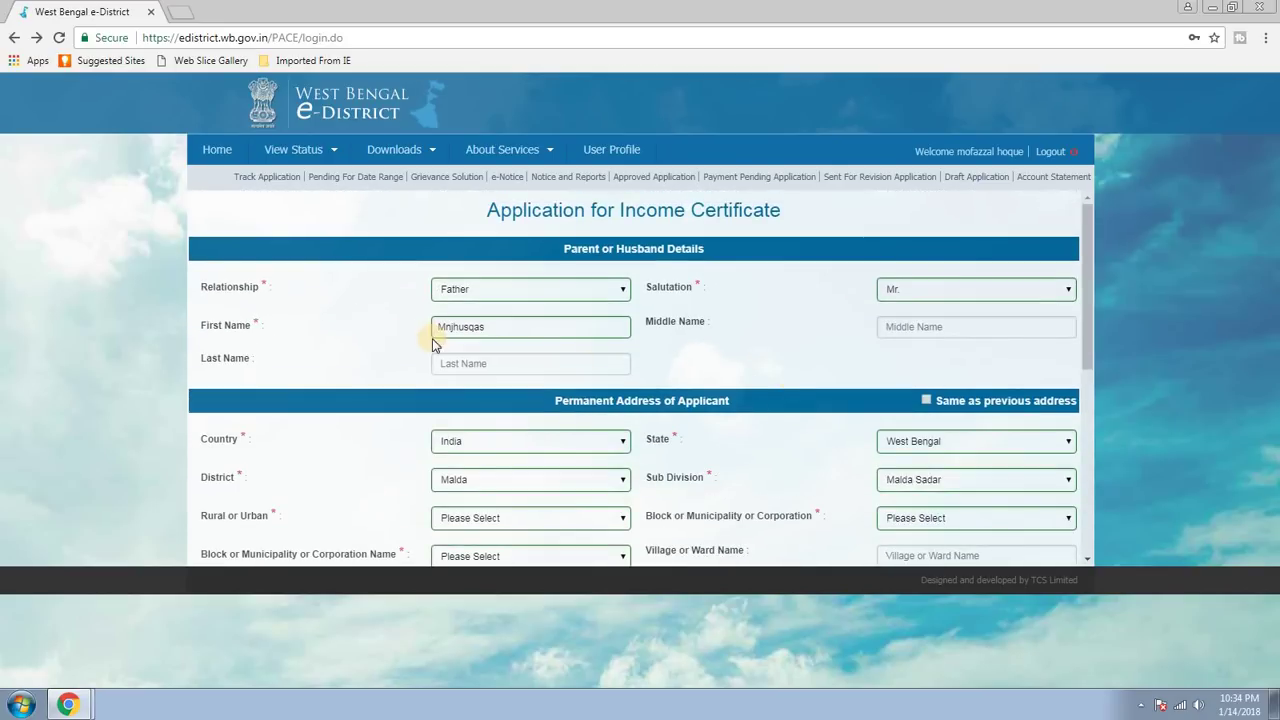
Translate the application form page into Bangla using the browser's translation options.
{"action": "right_click", "coordinate": [352, 313]}
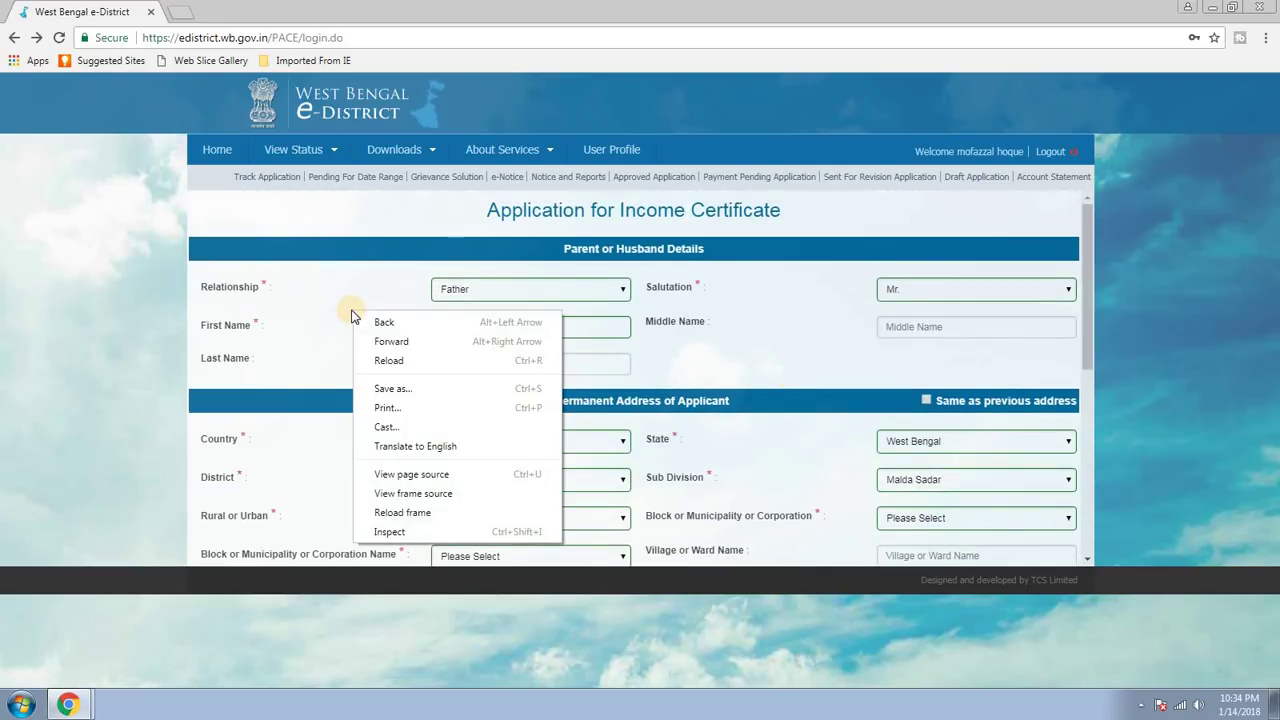
{"action": "right_click", "coordinate": [332, 287]}
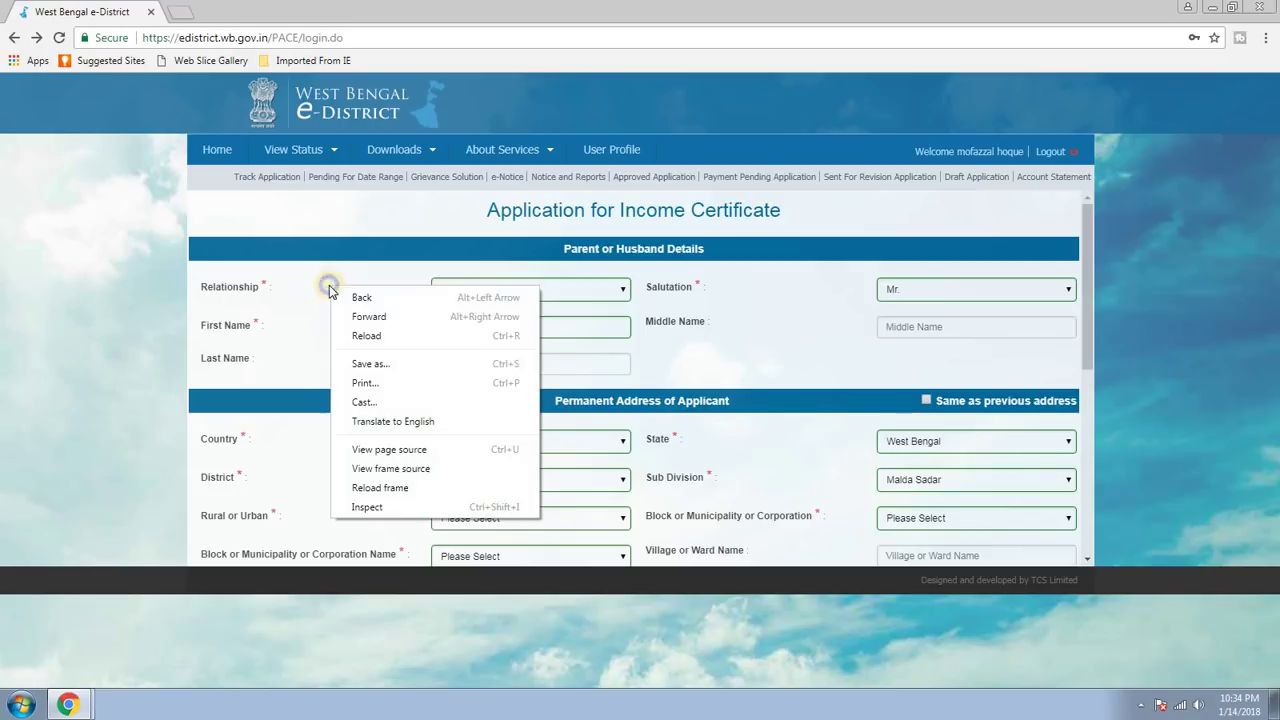
{"action": "left_click", "coordinate": [404, 423]}
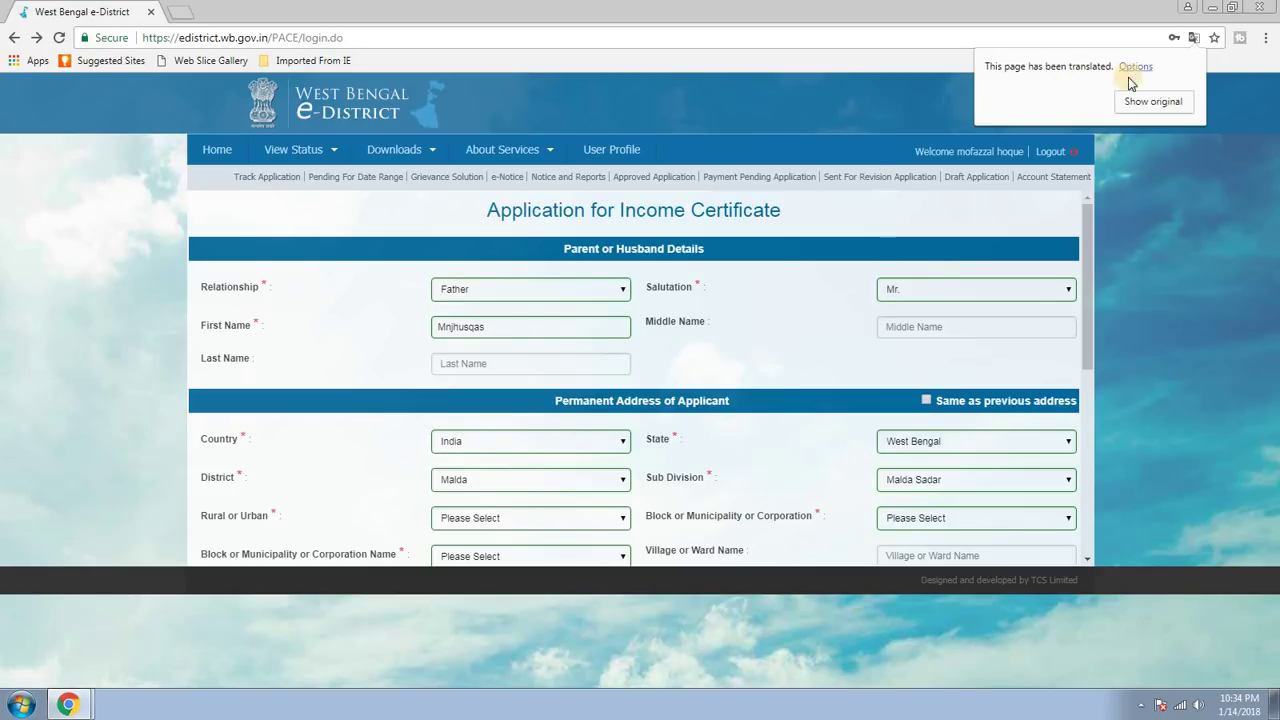
{"action": "left_click", "coordinate": [1140, 66]}
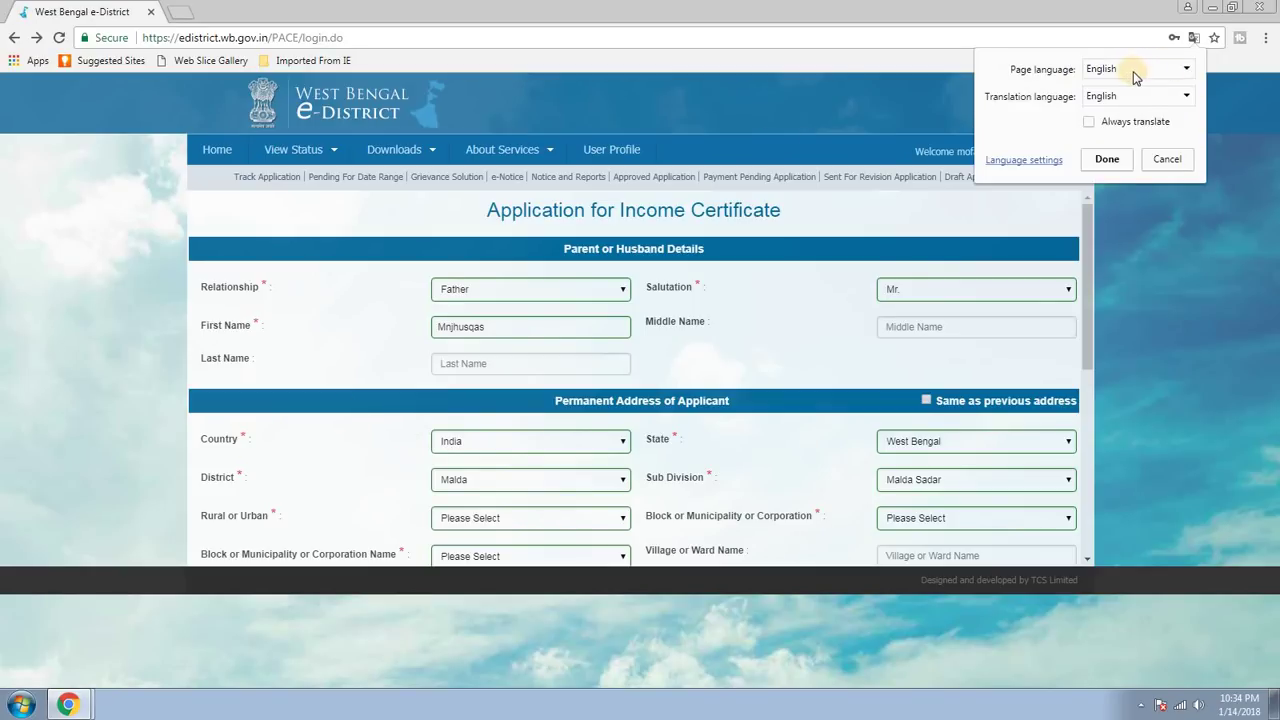
{"action": "left_click", "coordinate": [1143, 95]}
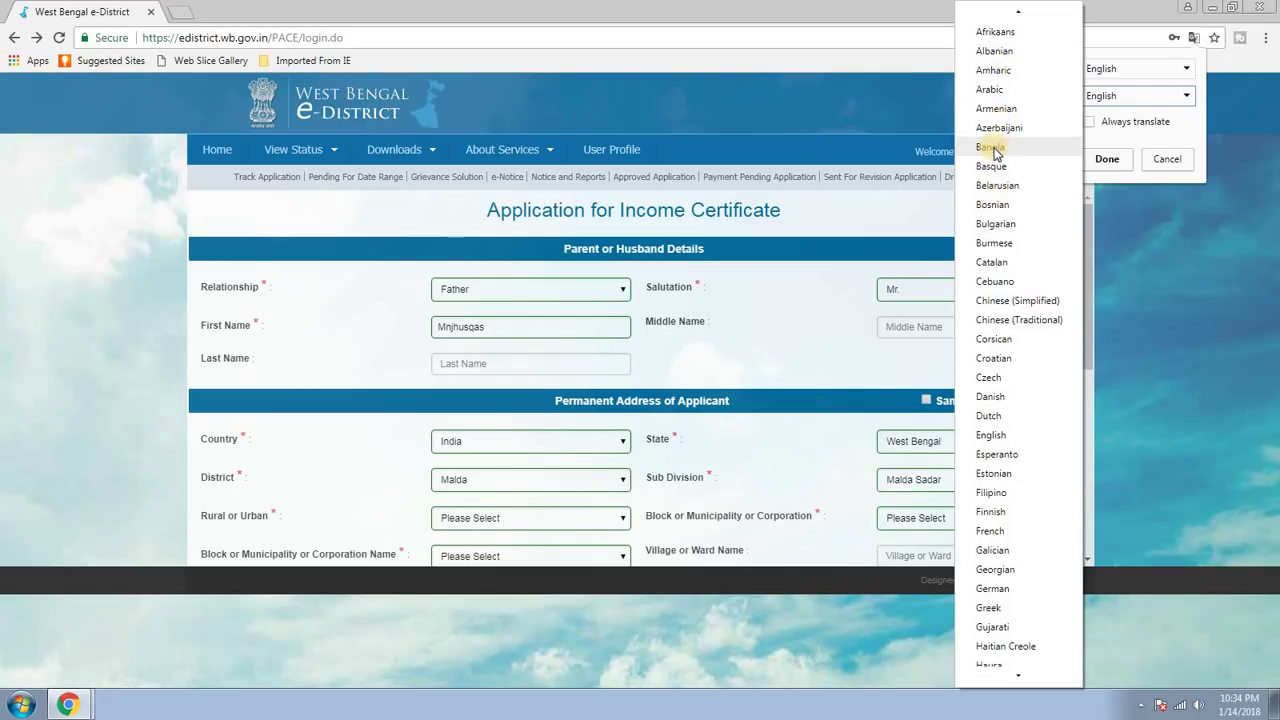
{"action": "left_click", "coordinate": [991, 147]}
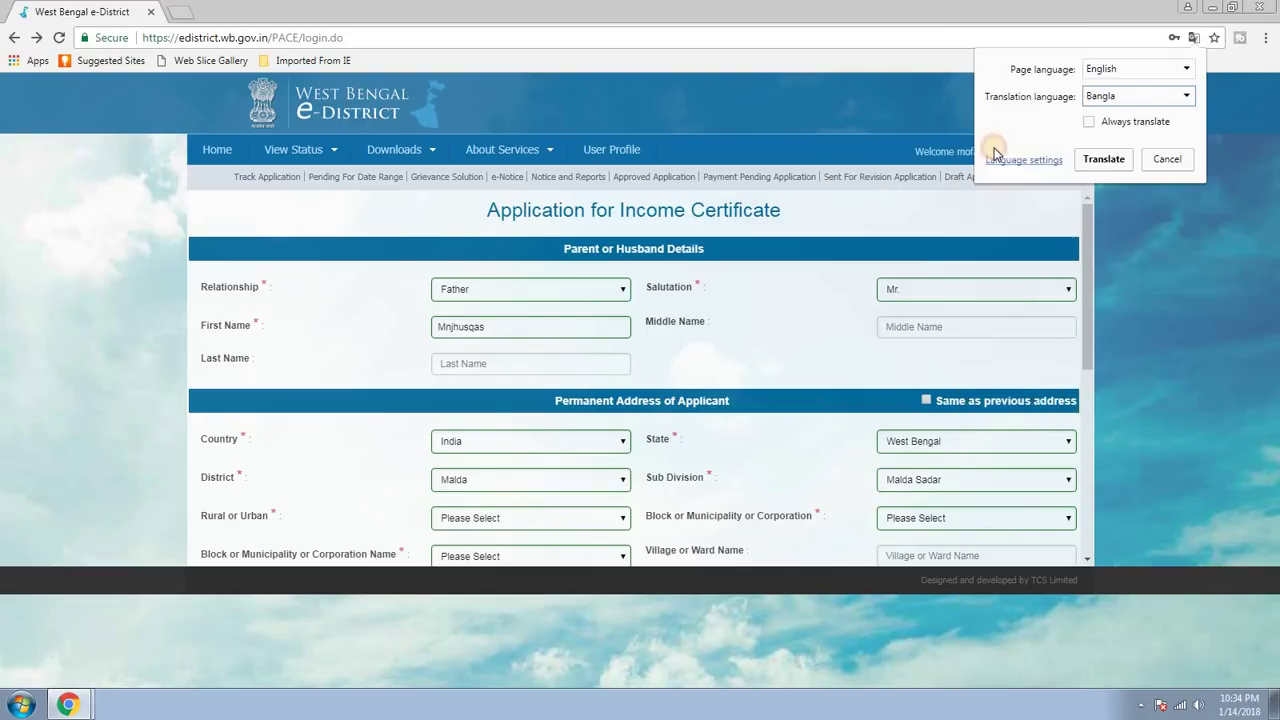
{"action": "left_click", "coordinate": [1104, 159]}
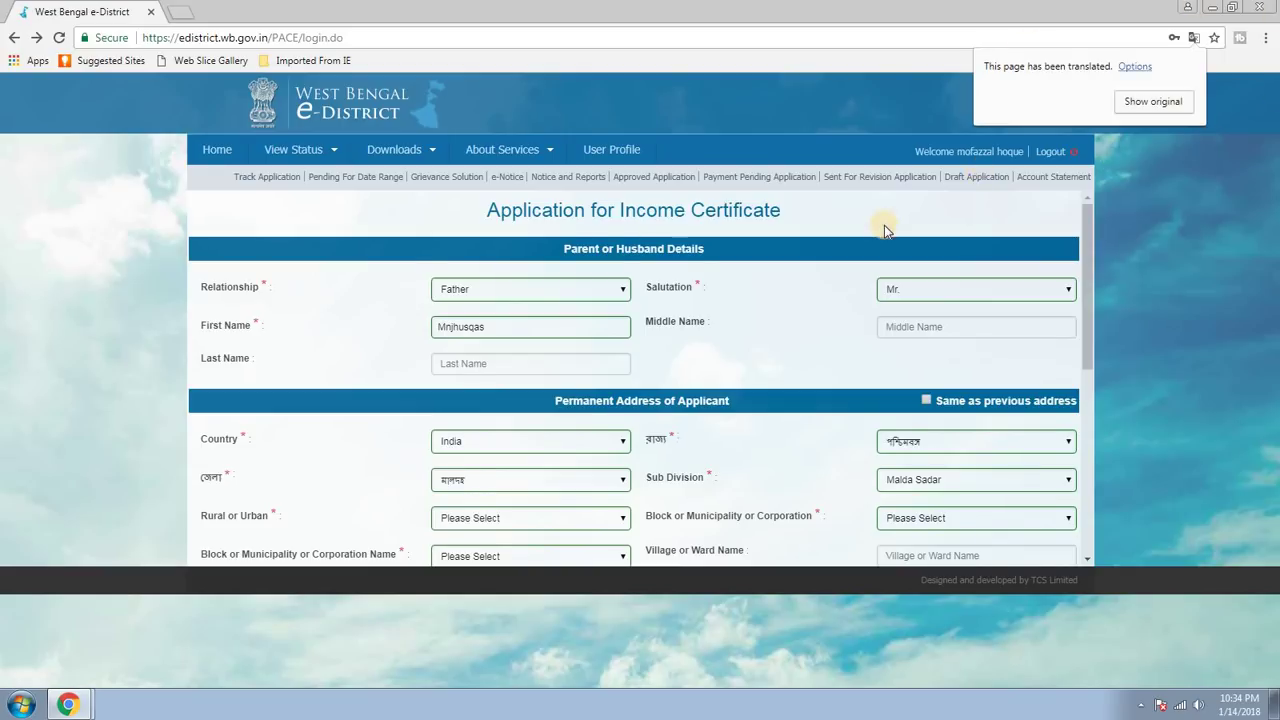
{"action": "left_click", "coordinate": [282, 313]}
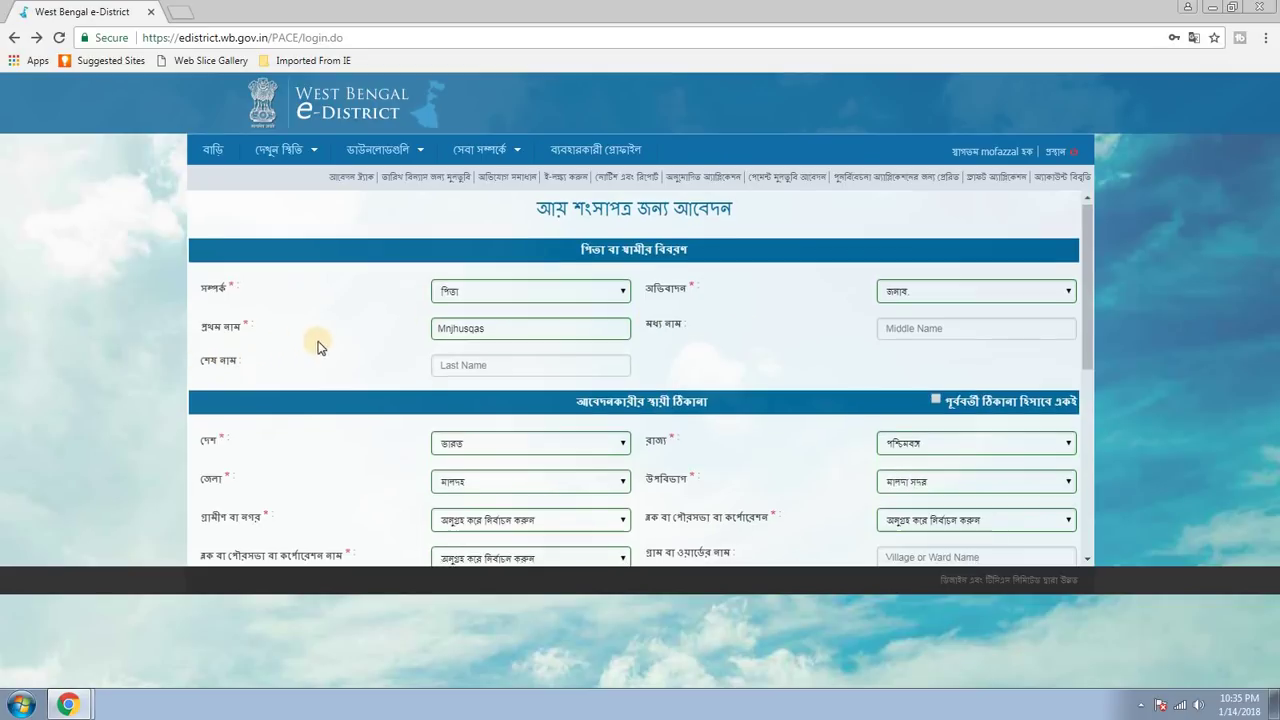
{"action": "scroll", "coordinate": [437, 337], "scroll_direction": "down", "scroll_amount": 3}
{"action": "scroll", "coordinate": [838, 352], "scroll_direction": "down", "scroll_amount": 1}
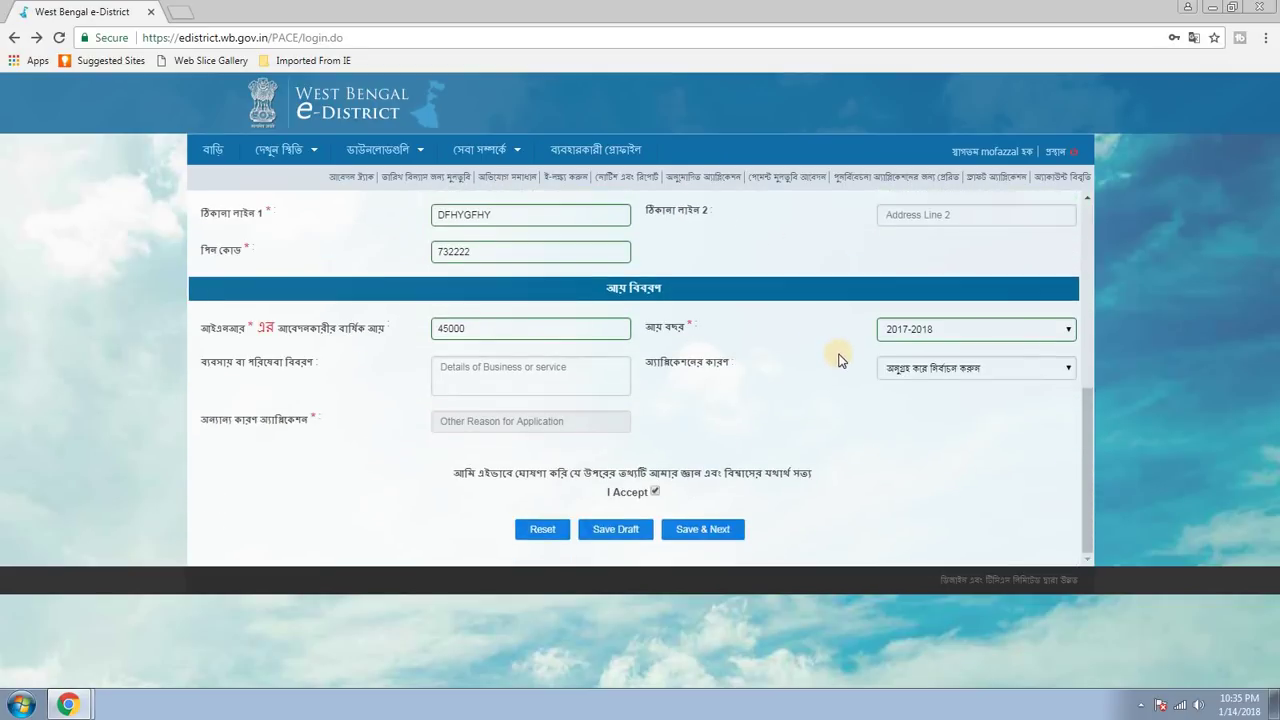
{"action": "scroll", "coordinate": [838, 354], "scroll_direction": "up", "scroll_amount": 5}
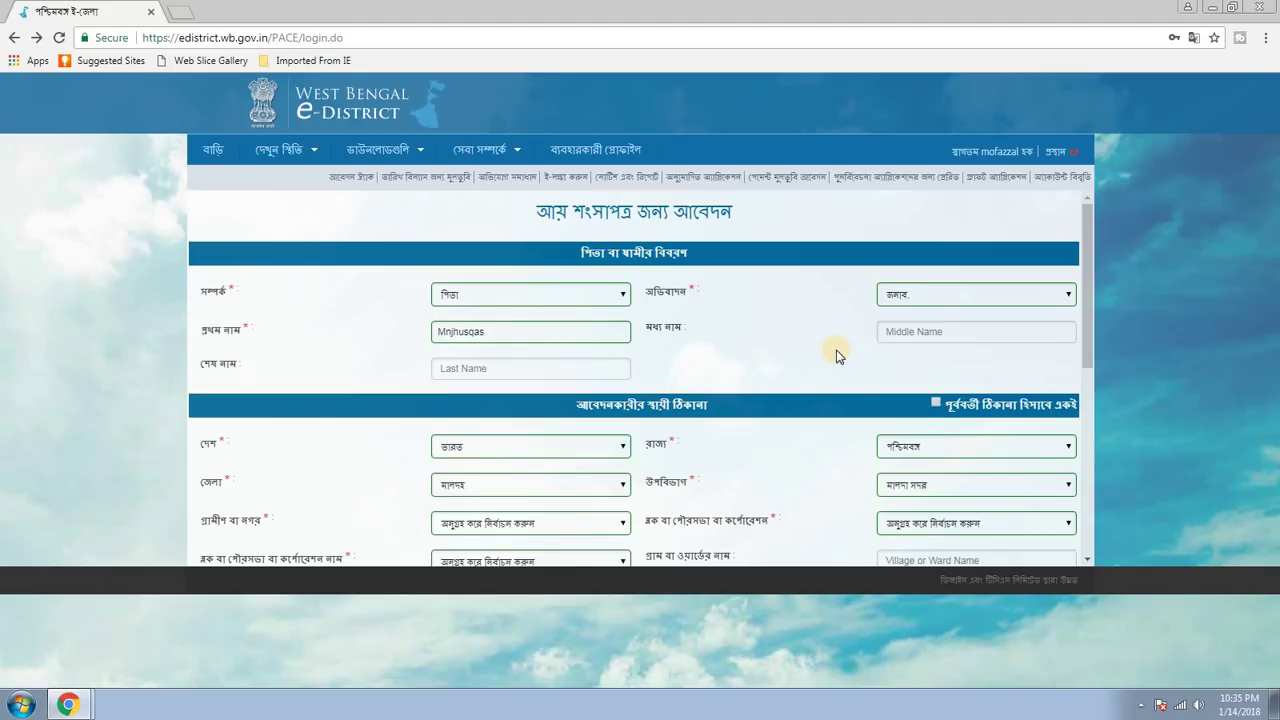